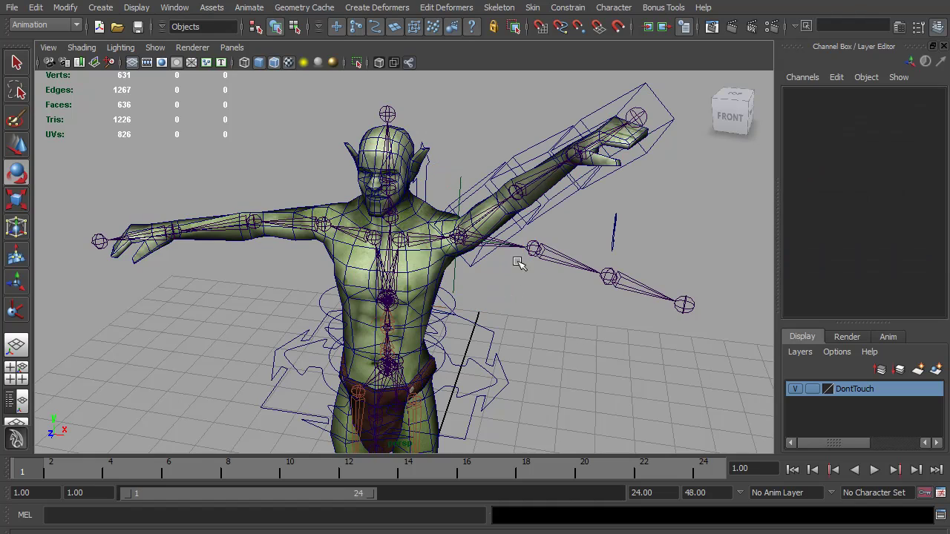
# - Select the left IK shoulder joint and open the Hypergraph hierarchy to see its joint chain
pyautogui.click(514, 241)
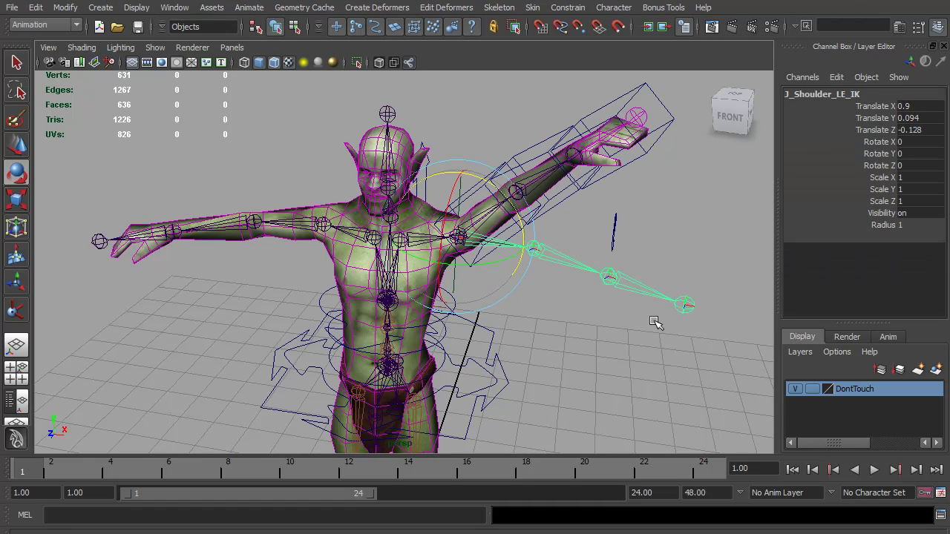
pyautogui.click(174, 7)
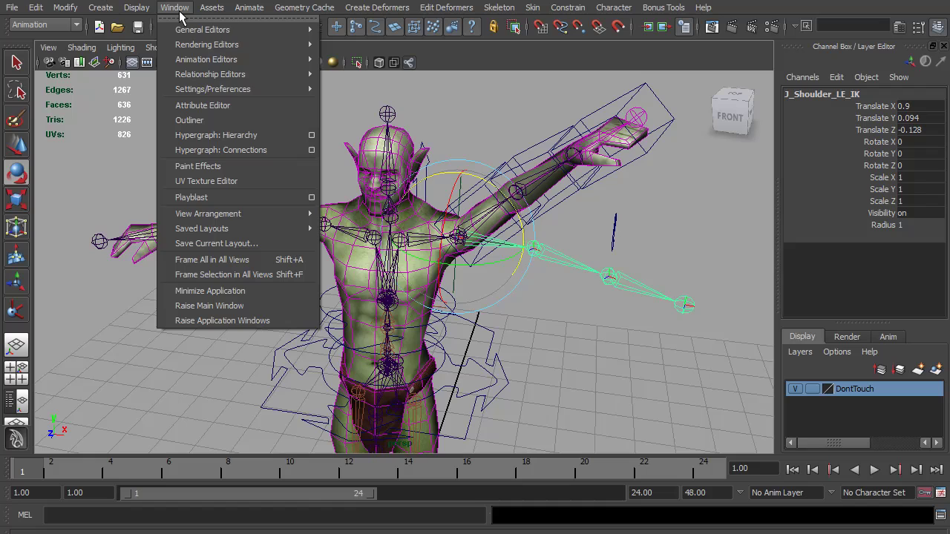
pyautogui.click(219, 136)
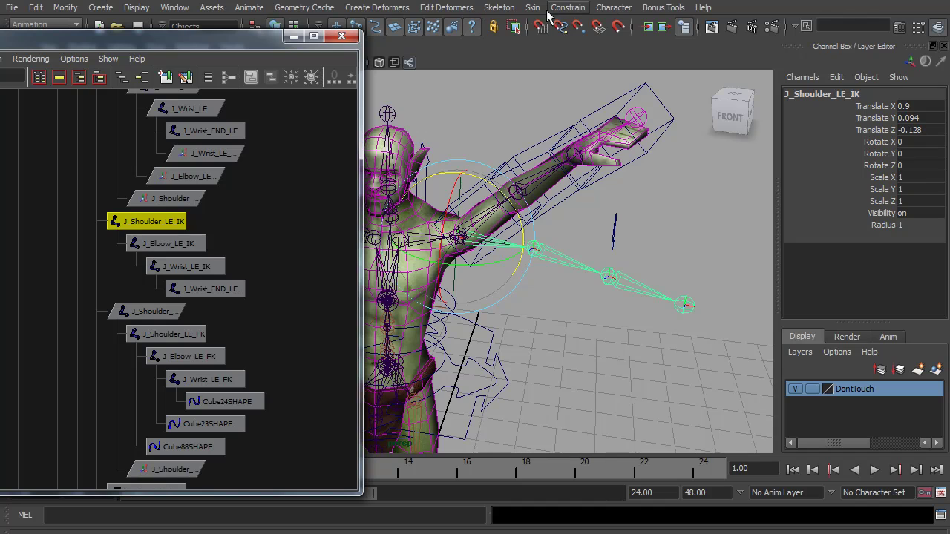
# - Create an IK handle with the ikRPsolver from J_Shoulder_LE_IK to J_Wrist_LE_IK
pyautogui.click(506, 9)
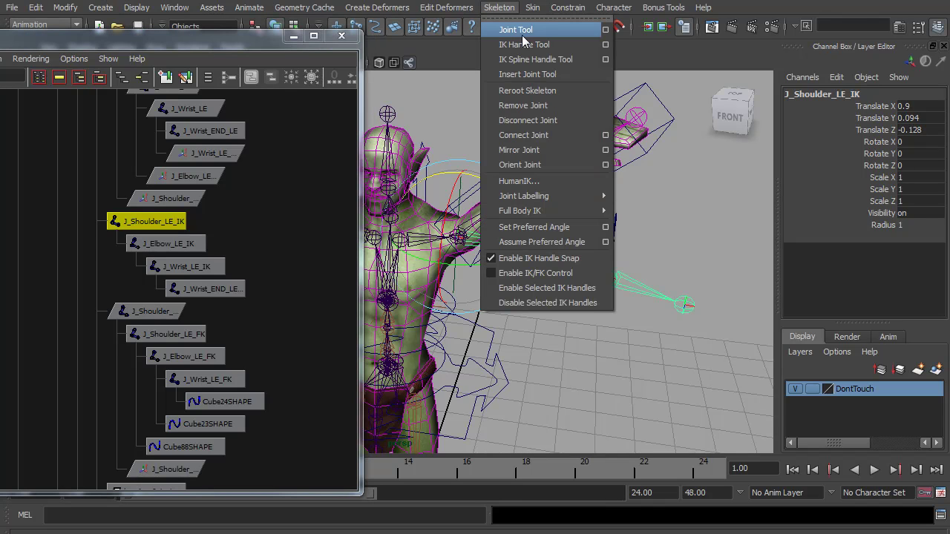
pyautogui.click(607, 49)
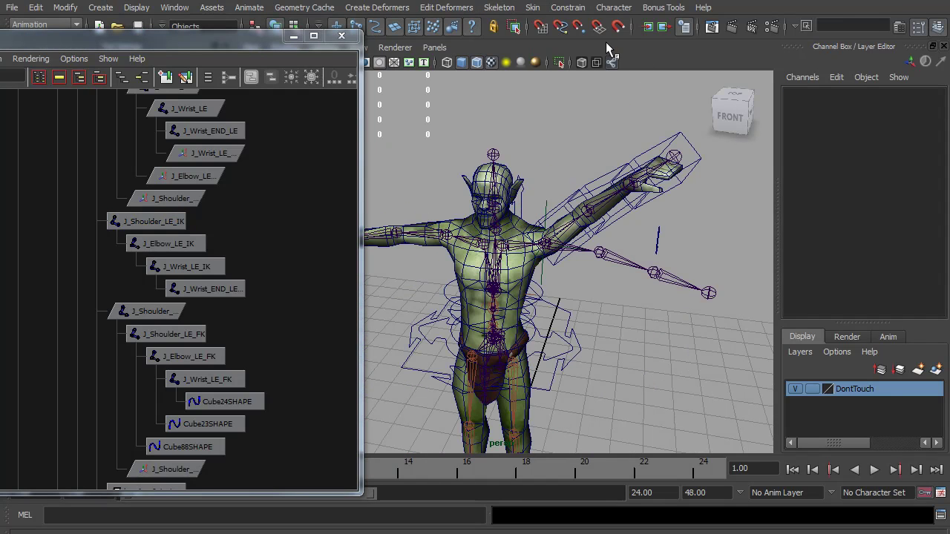
pyautogui.moveTo(190, 42); pyautogui.dragTo(639, 41)
pyautogui.click(195, 106)
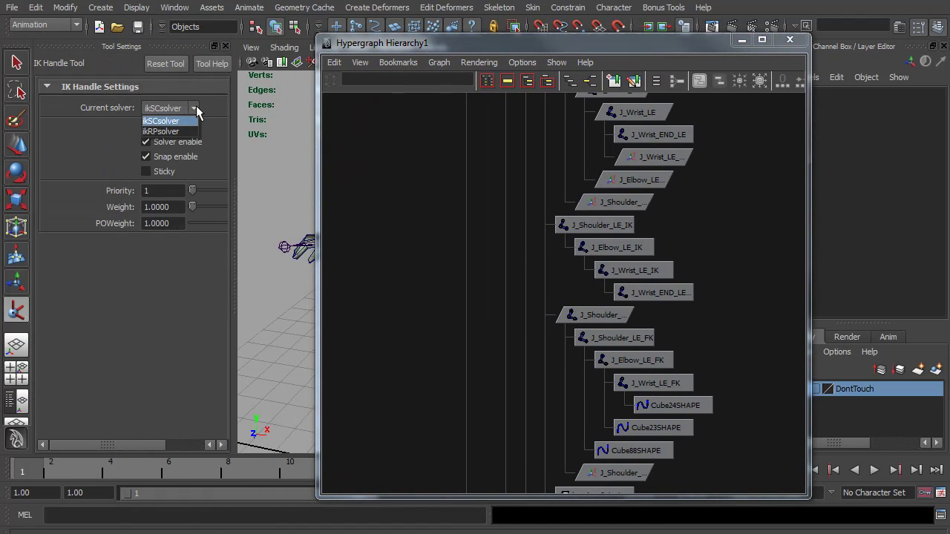
pyautogui.click(162, 132)
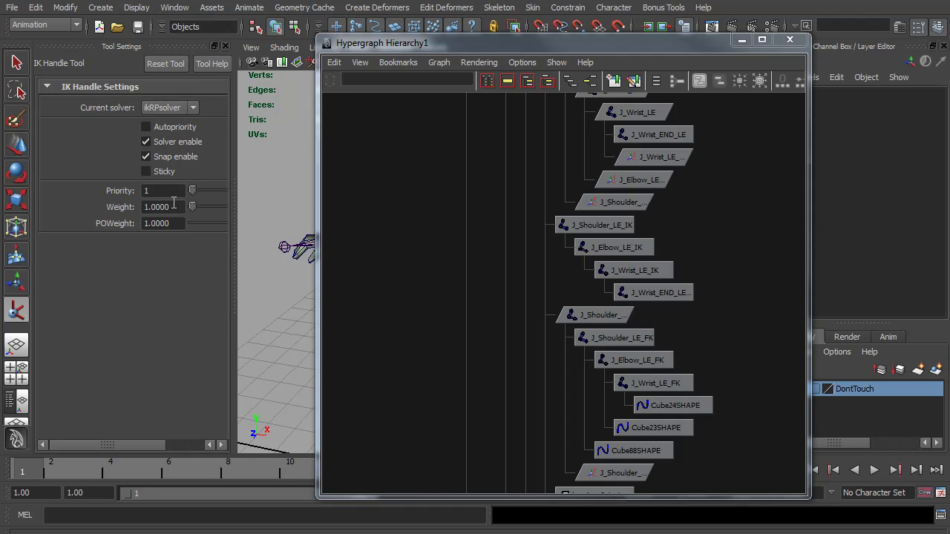
pyautogui.moveTo(667, 44); pyautogui.dragTo(314, 43)
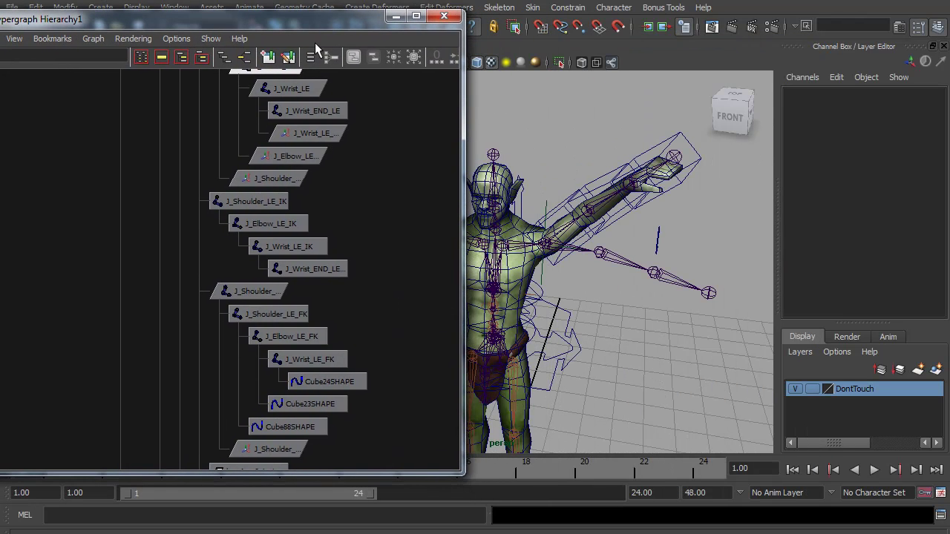
pyautogui.click(271, 204)
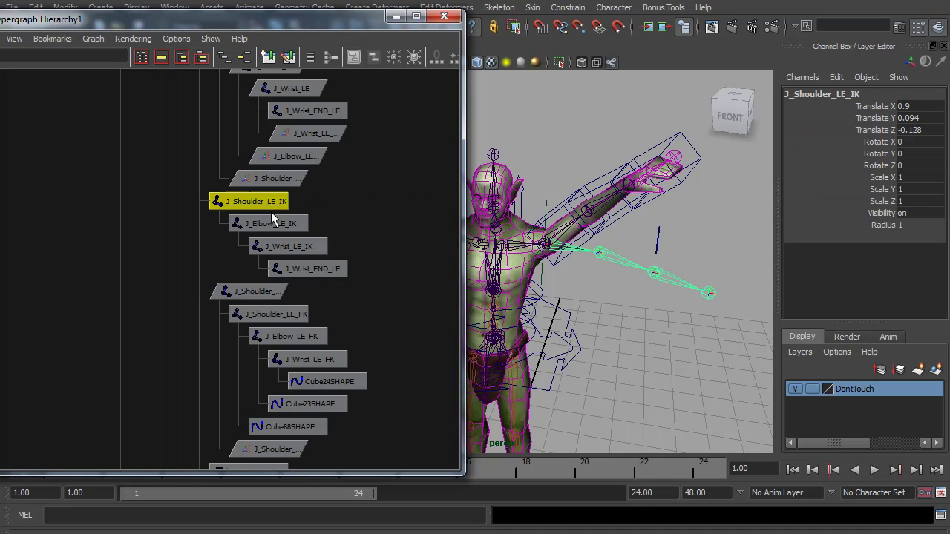
pyautogui.click(305, 249)
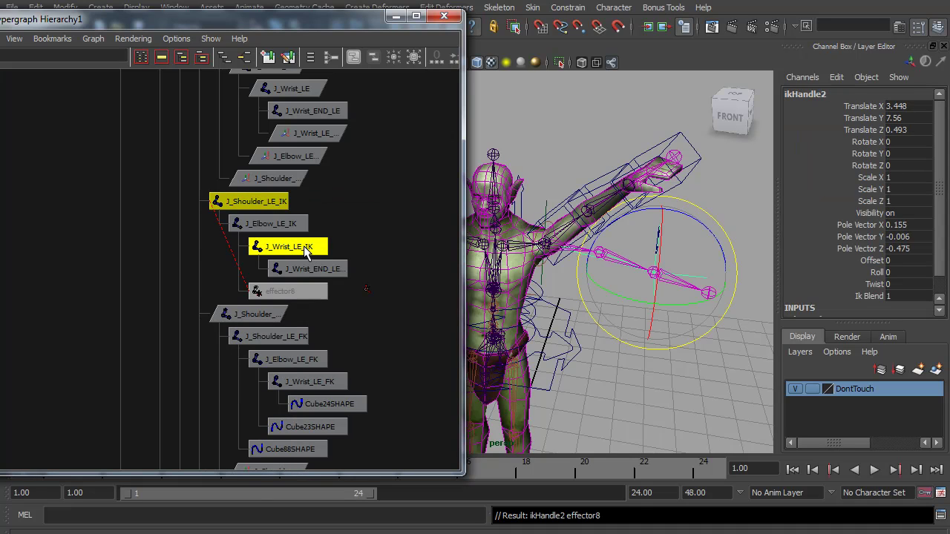
# - Test the new arm IK handle by moving it toward the body, and undo the move
pyautogui.press('w')
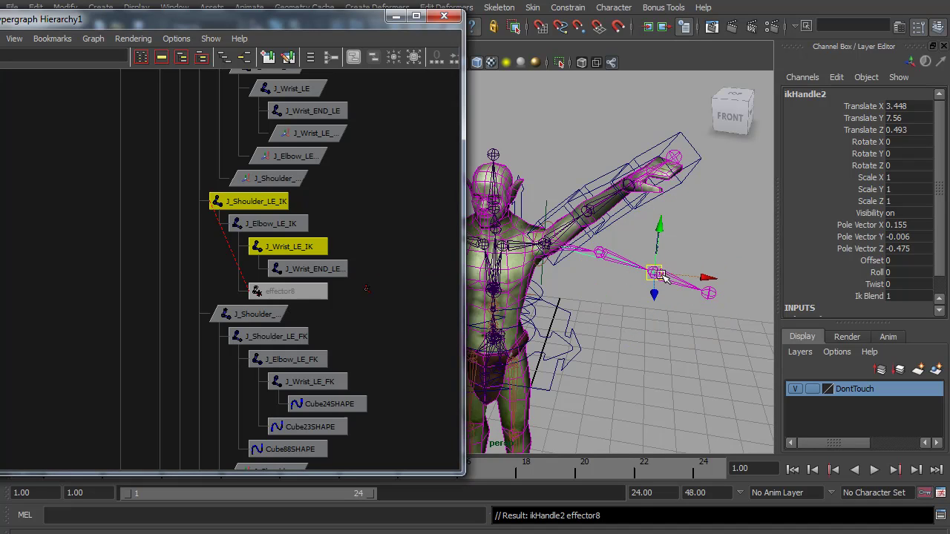
pyautogui.moveTo(662, 276); pyautogui.dragTo(605, 272)
pyautogui.hotkey('ctrl', 'z')
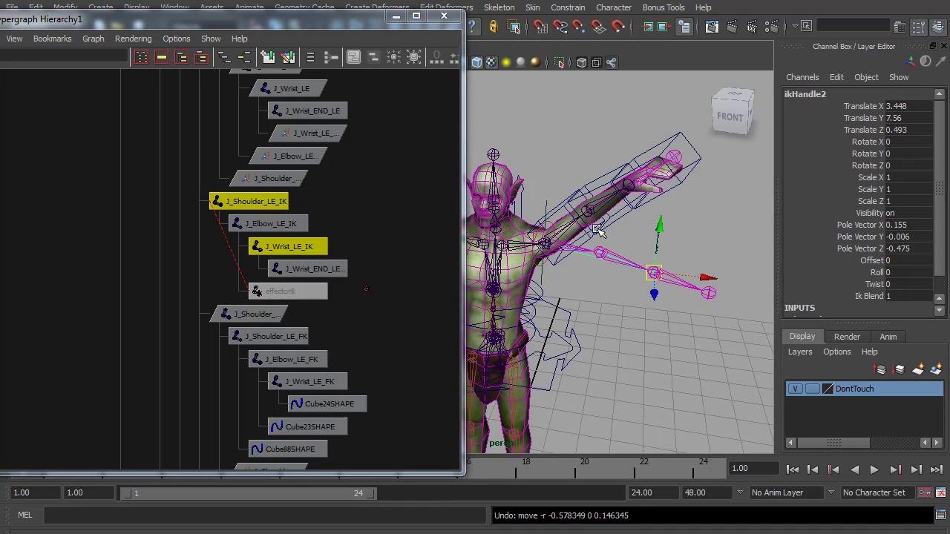
# - Create a second IK handle with the ikSCsolver from the left IK wrist joint to its end joint, and close the Hypergraph
pyautogui.moveTo(344, 22); pyautogui.dragTo(451, 276)
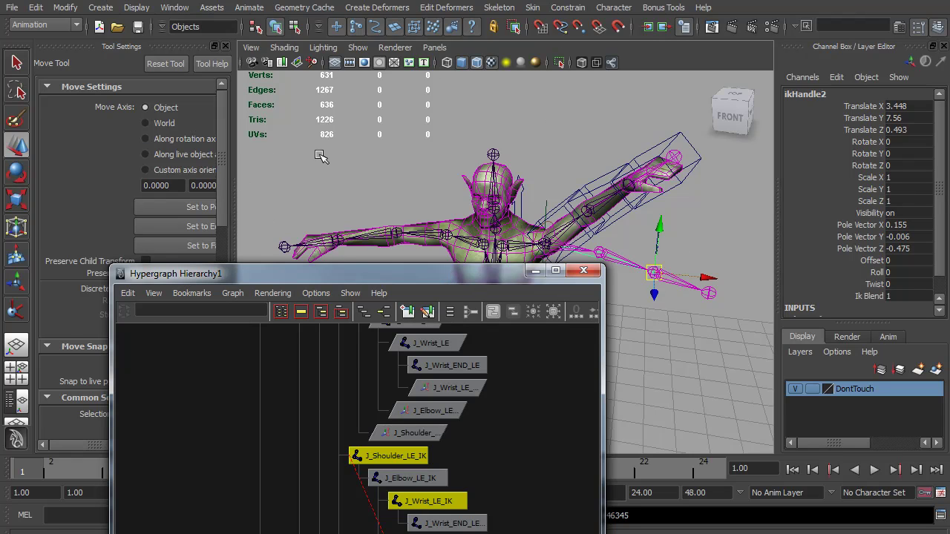
pyautogui.click(555, 15)
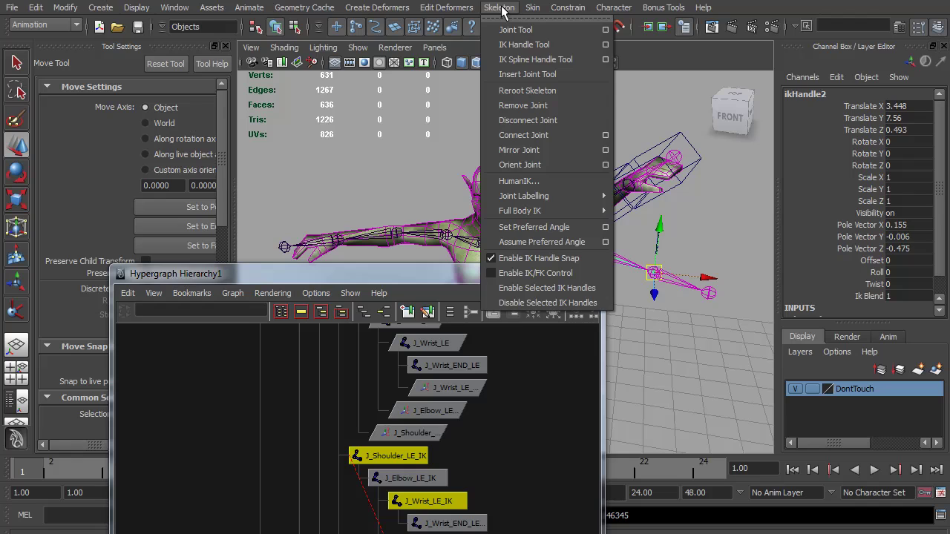
pyautogui.click(605, 45)
pyautogui.click(192, 110)
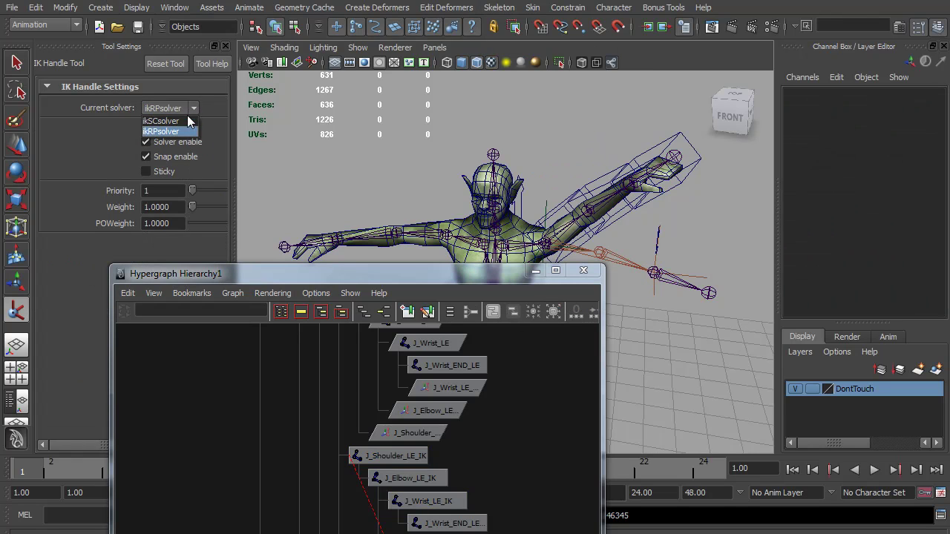
pyautogui.click(183, 121)
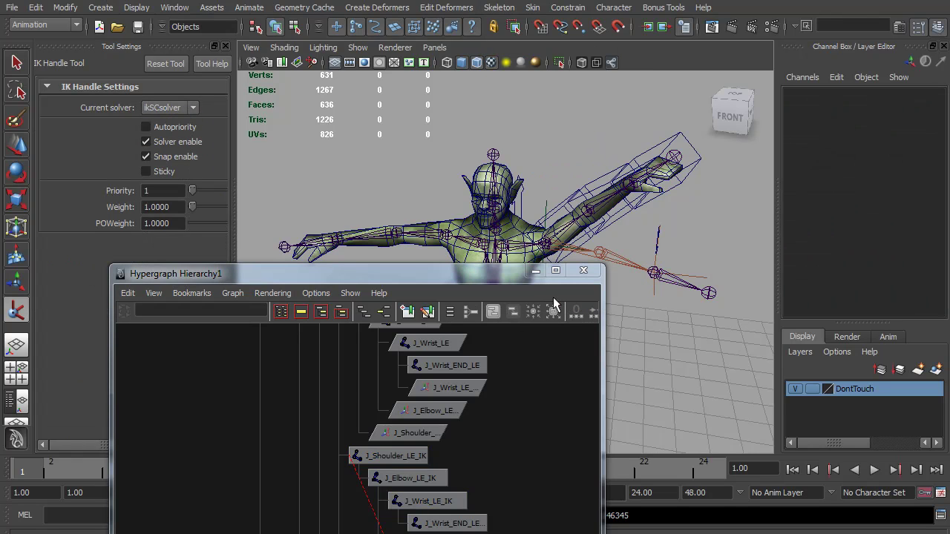
pyautogui.click(656, 271)
pyautogui.click(708, 293)
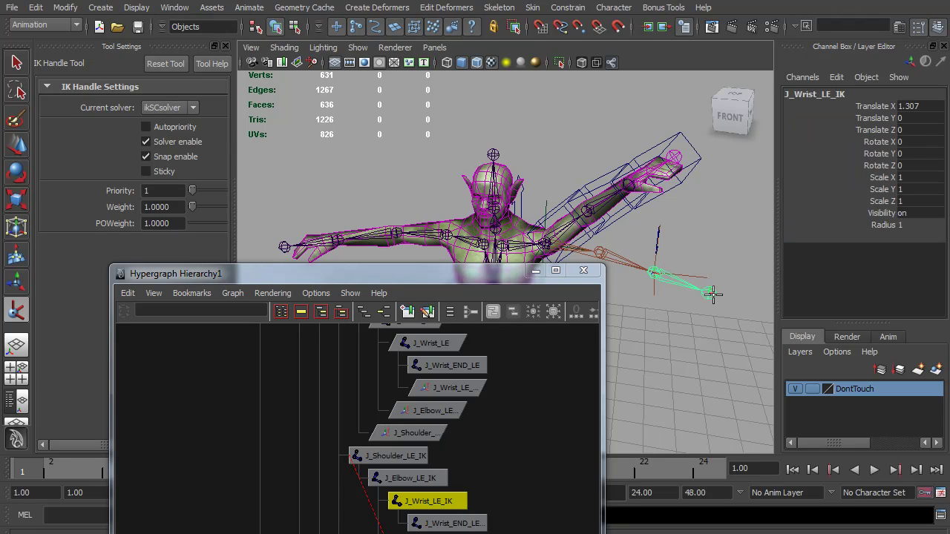
pyautogui.press('w')
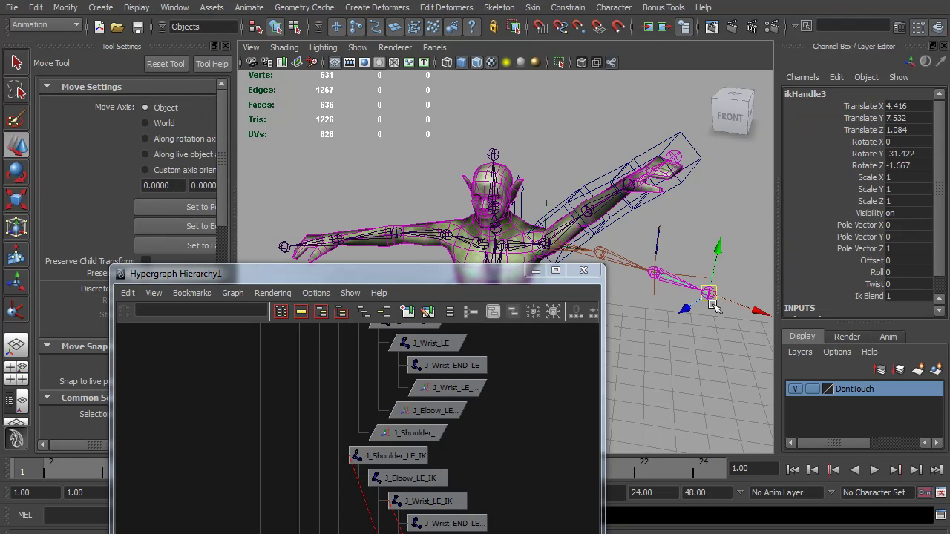
pyautogui.click(584, 270)
# - Rename the IK handle at the left wrist to ikHandle_Arm_LE
pyautogui.click(653, 273)
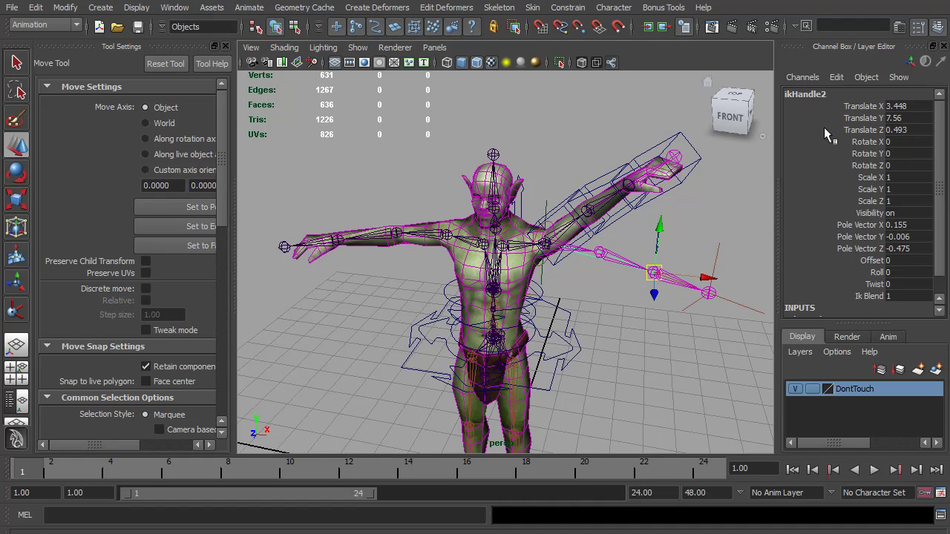
pyautogui.click(822, 93)
pyautogui.click(844, 96)
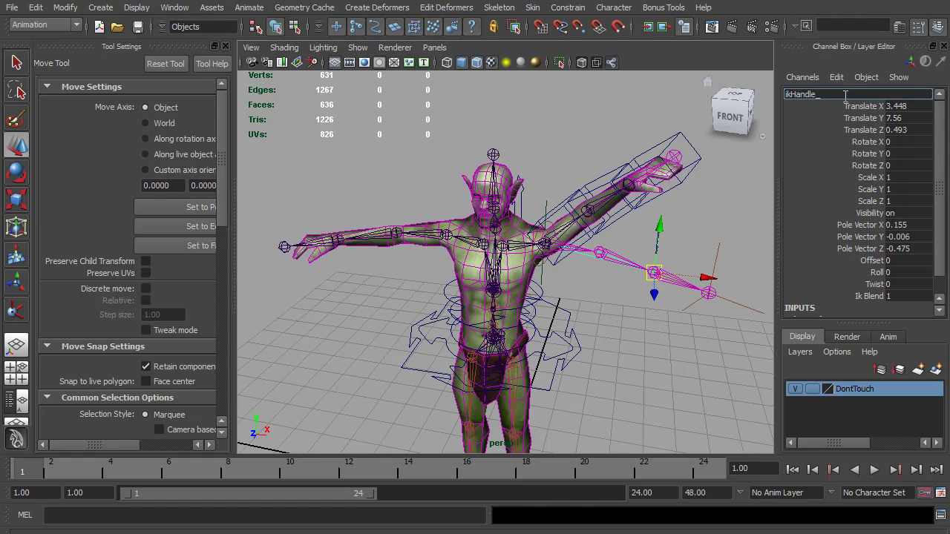
pyautogui.write('_Arm_LE')
pyautogui.press('Return')
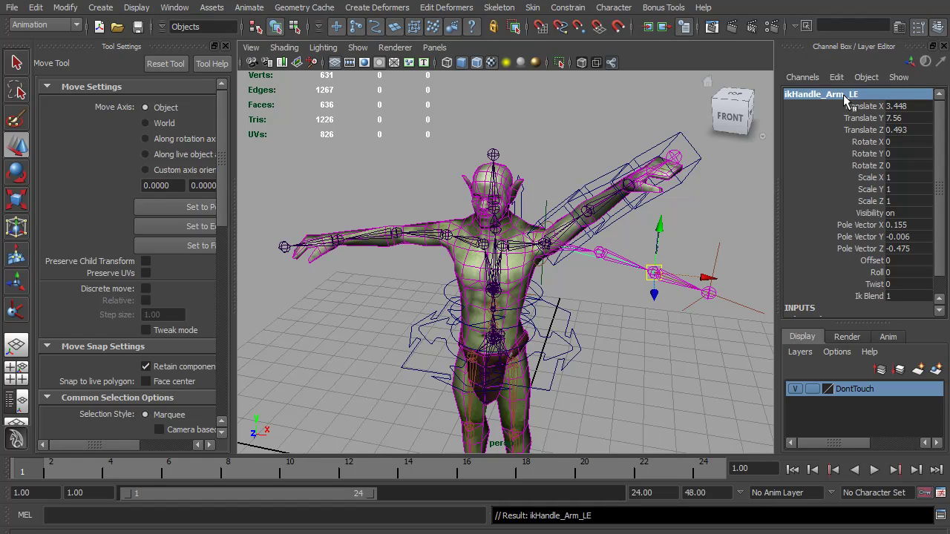
# - Rename the IK handle at the end of the left hand to ikHandle_Hand_LE
pyautogui.click(708, 292)
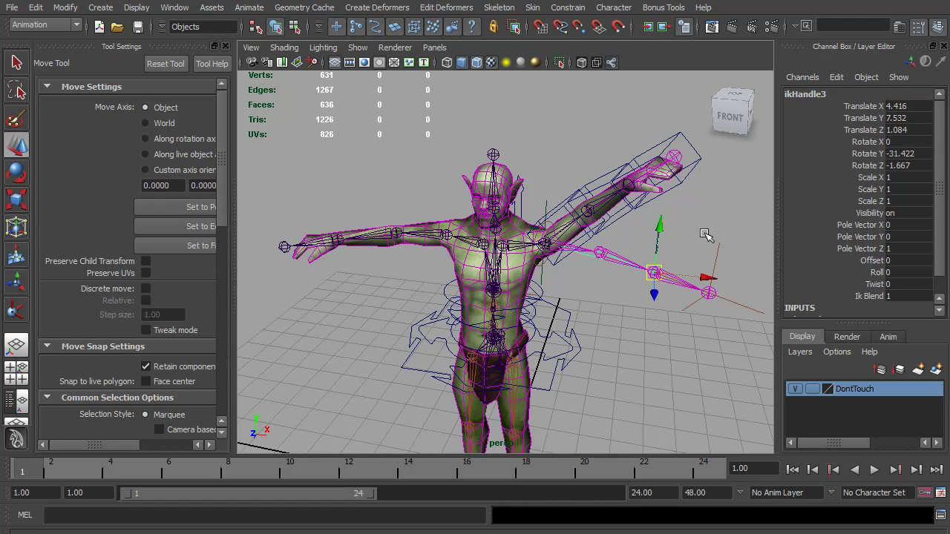
pyautogui.doubleClick(849, 94)
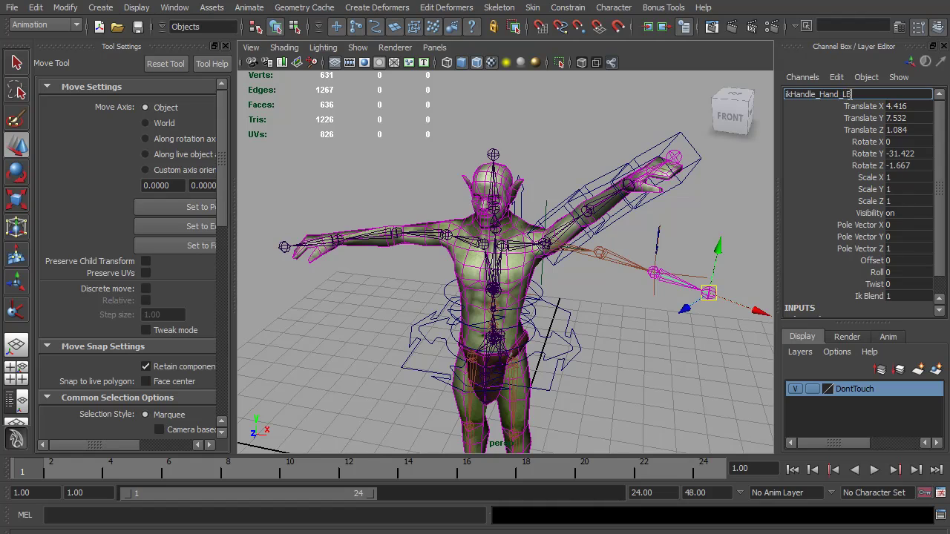
pyautogui.write('_Hand_LE')
pyautogui.press('Return')
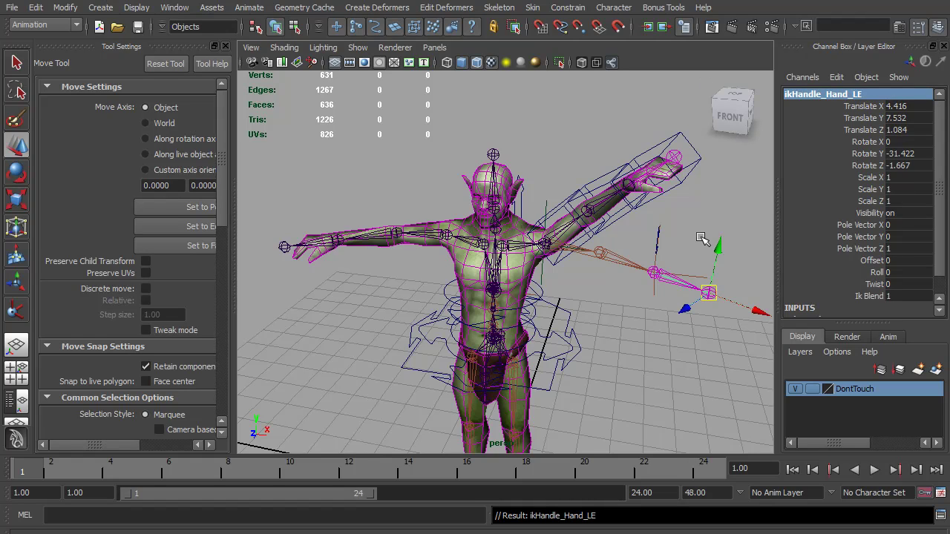
# - Import the control curve file Circle_Arrow.mb from the RiggingTuts folder into the scene
pyautogui.click(654, 273)
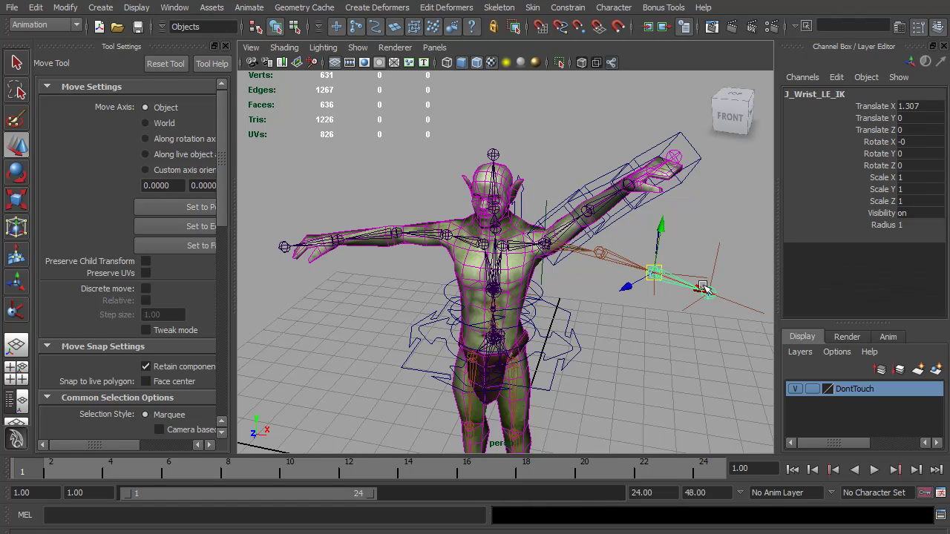
pyautogui.click(14, 9)
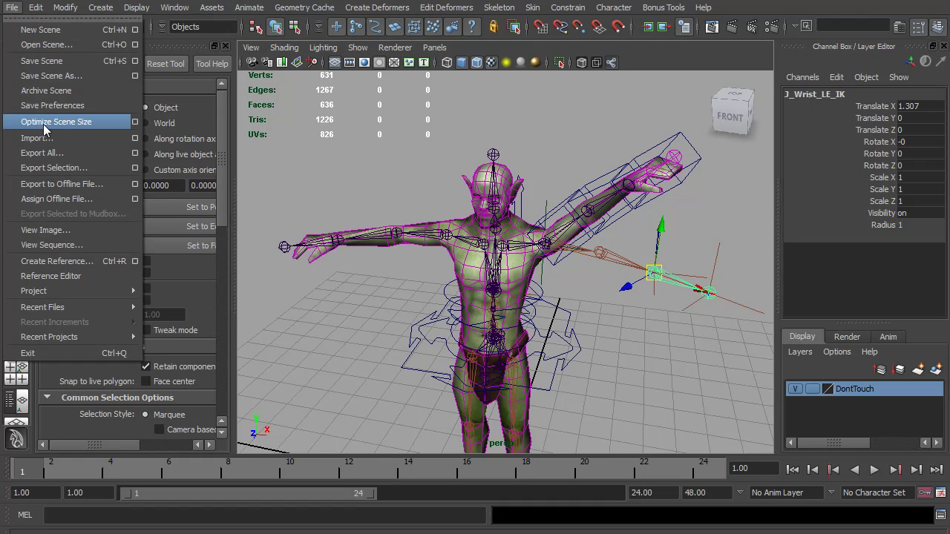
pyautogui.click(248, 191)
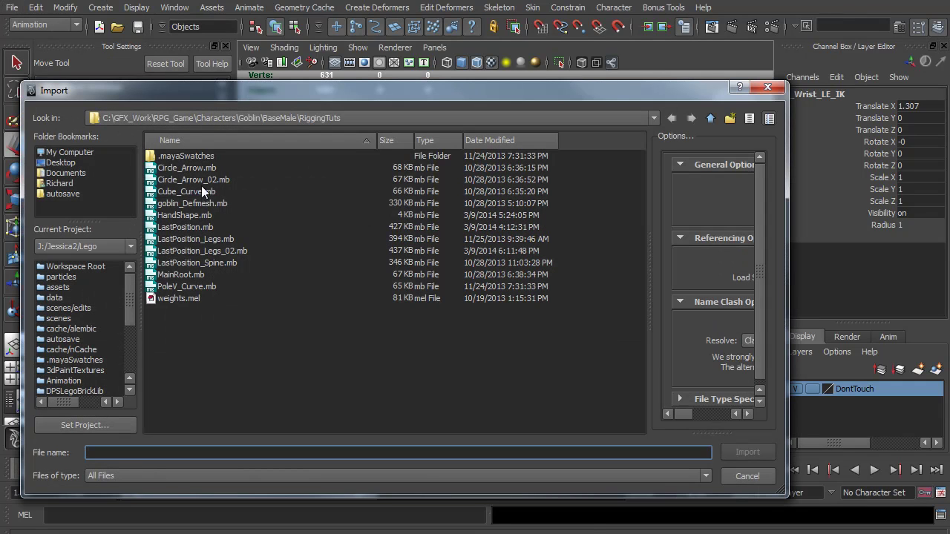
pyautogui.click(194, 169)
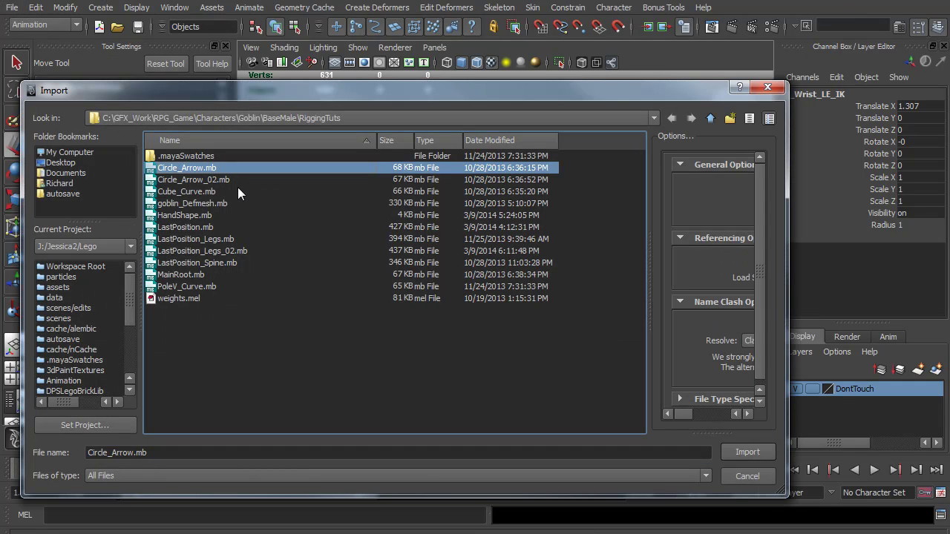
pyautogui.click(744, 452)
# - Move the imported CirArrow curve from the feet and snap it onto the left IK wrist joint
pyautogui.keyDown('alt'); pyautogui.moveTo(539, 334); pyautogui.dragTo(497, 285); pyautogui.keyUp('alt')
pyautogui.click(439, 382)
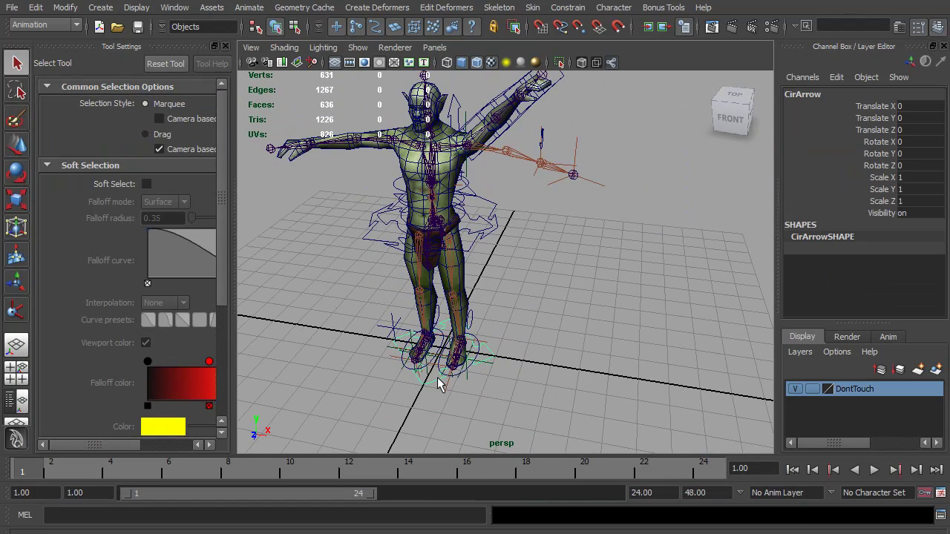
pyautogui.press('w')
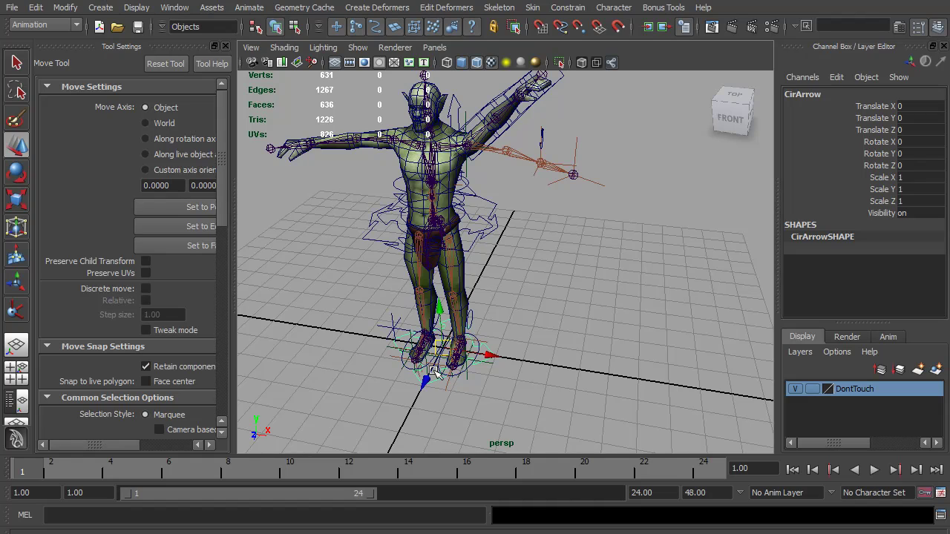
pyautogui.moveTo(440, 349); pyautogui.dragTo(539, 170)
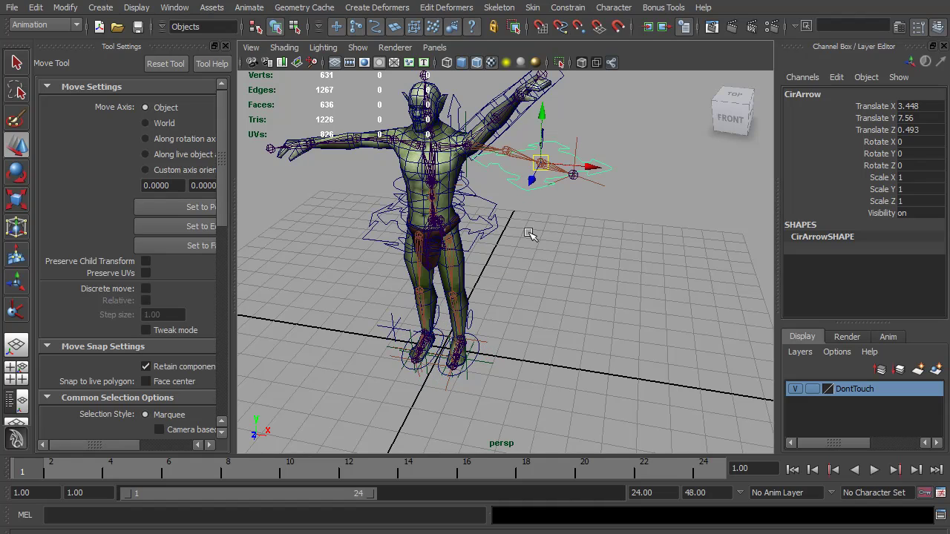
# - Examine the arrow control's placement around the left wrist, selecting J_Wrist_LE_IK and ikHandle_Hand_LE to check them
pyautogui.keyDown('alt'); pyautogui.moveTo(528, 233); pyautogui.dragTo(480, 338, button='middle'); pyautogui.keyUp('alt')
pyautogui.keyDown('alt'); pyautogui.moveTo(480, 338); pyautogui.dragTo(603, 350, button='right'); pyautogui.keyUp('alt')
pyautogui.keyDown('alt'); pyautogui.moveTo(557, 362); pyautogui.dragTo(585, 266, button='middle'); pyautogui.keyUp('alt')
pyautogui.keyDown('alt'); pyautogui.moveTo(586, 267); pyautogui.dragTo(592, 310, button='right'); pyautogui.keyUp('alt')
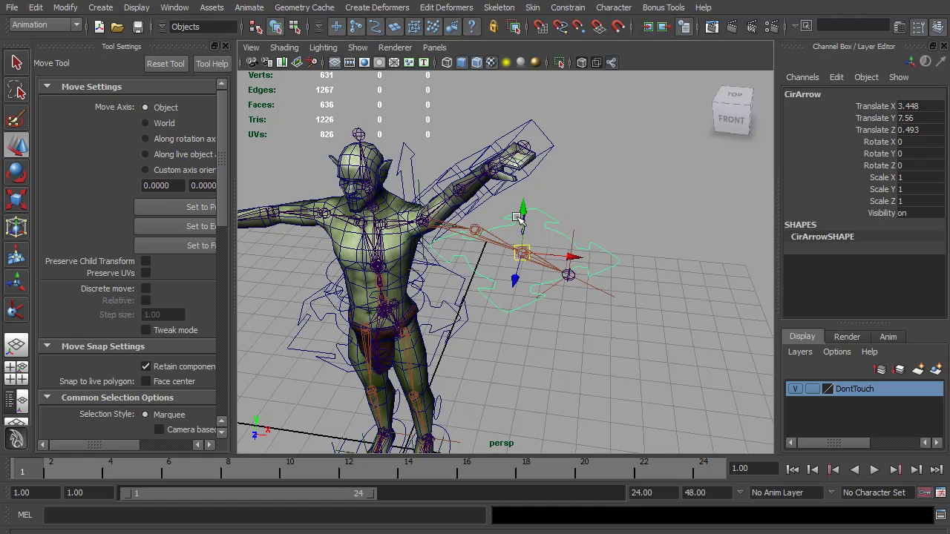
pyautogui.keyDown('alt'); pyautogui.moveTo(558, 268); pyautogui.dragTo(567, 285); pyautogui.keyUp('alt')
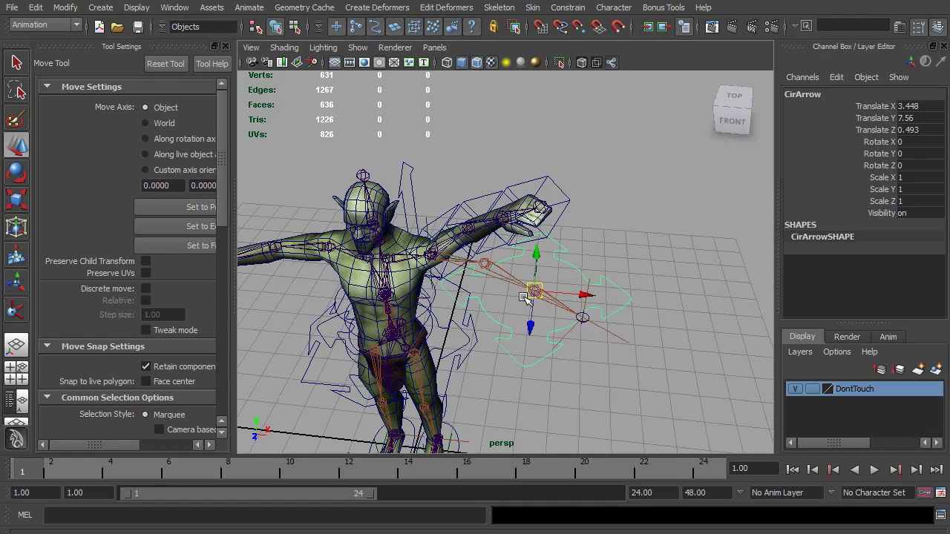
pyautogui.click(554, 300)
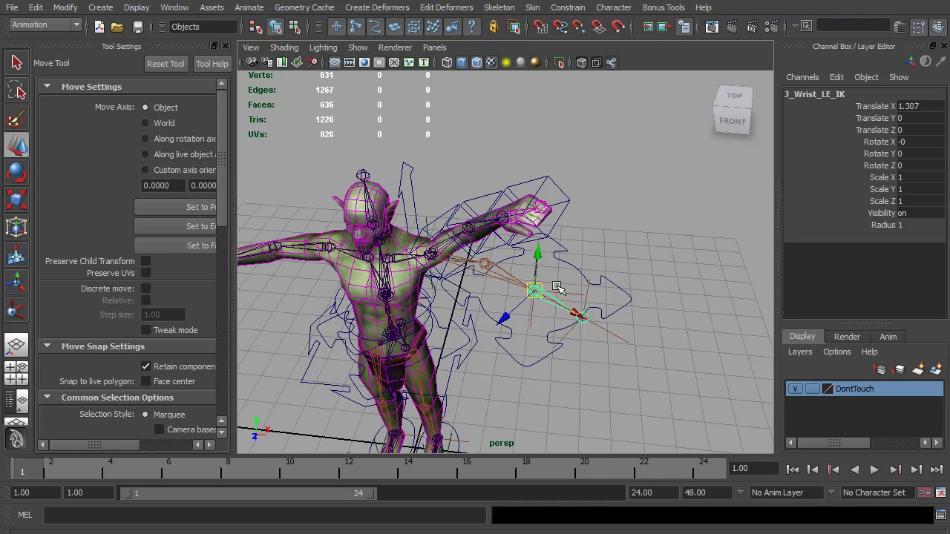
pyautogui.click(586, 293)
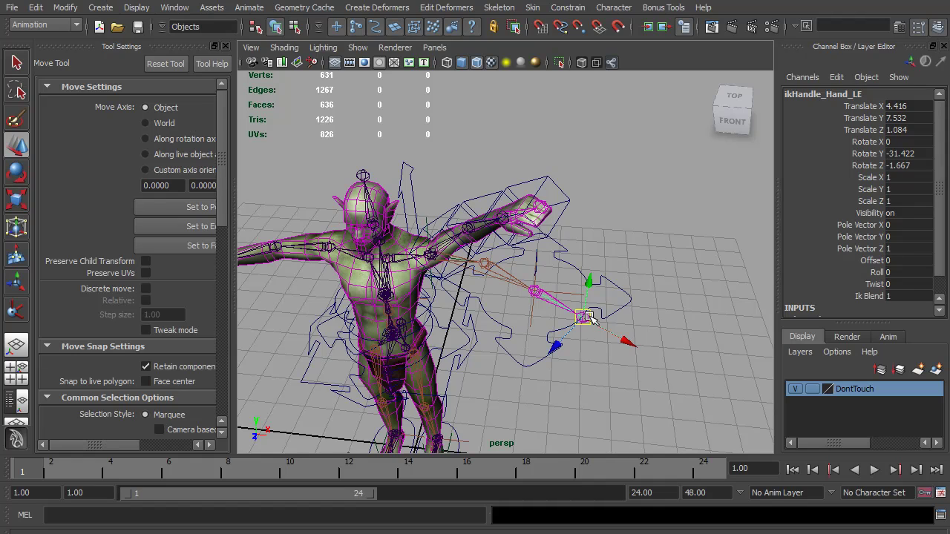
# - Delete the IK handle at the end of the left hand and rotate J_Wrist_LE_IK to 30 degrees in Y
pyautogui.click(586, 316)
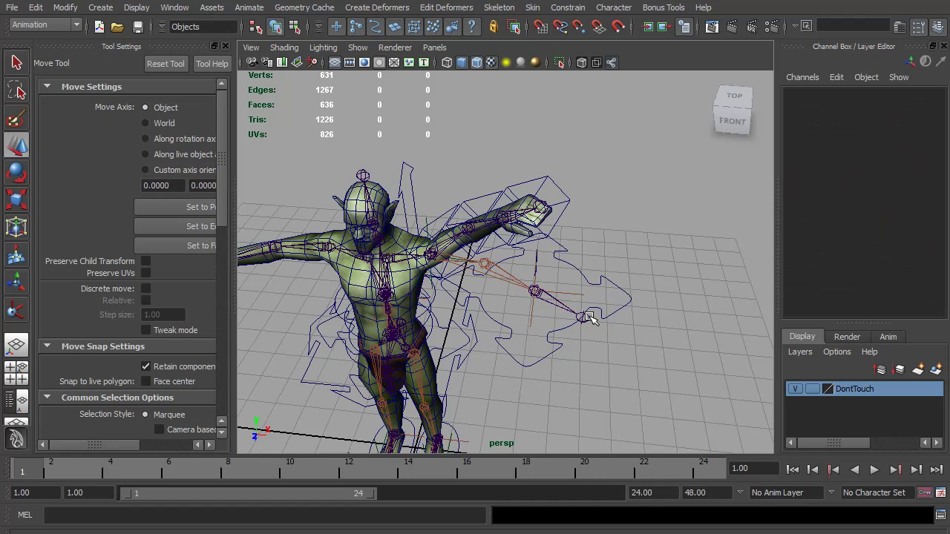
pyautogui.click(541, 297)
pyautogui.press('e')
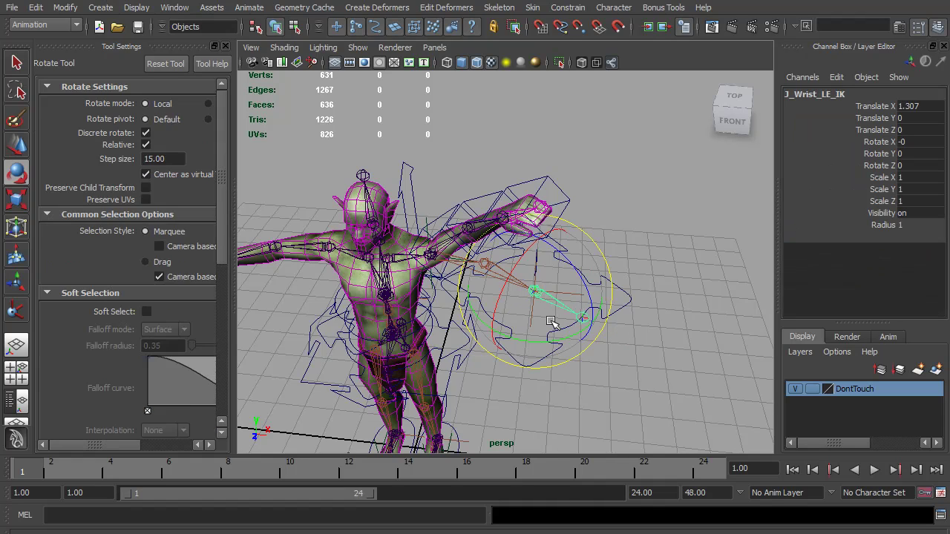
pyautogui.moveTo(549, 338); pyautogui.dragTo(561, 333)
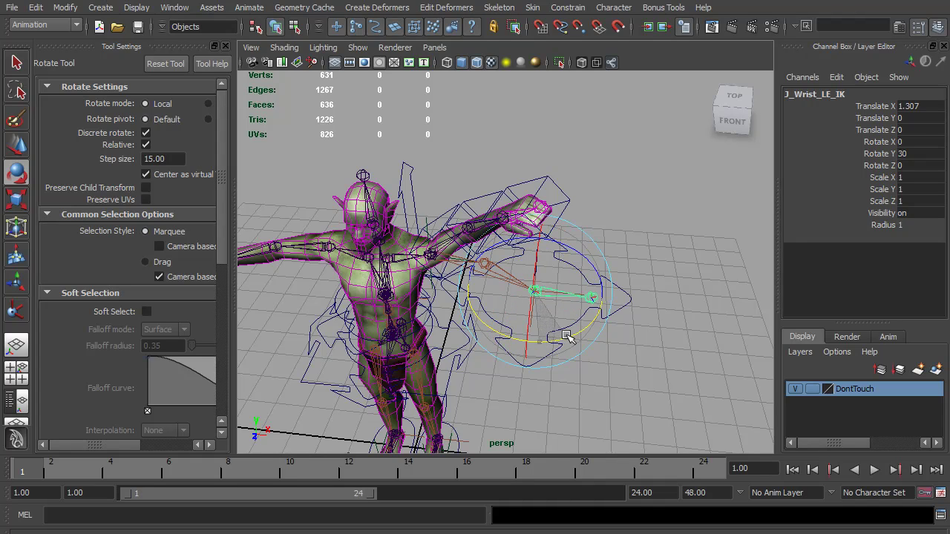
# - Turn off discrete rotation and fine-tune J_Wrist_LE_IK to about 31.2 degrees in Y, checking its alignment in the top view
pyautogui.keyDown('shift'); pyautogui.rightClick(535, 288); pyautogui.keyUp('shift')
pyautogui.keyDown('shift'); pyautogui.moveTo(536, 288); pyautogui.dragTo(586, 288, button='right'); pyautogui.keyUp('shift')
pyautogui.moveTo(555, 335); pyautogui.dragTo(510, 369)
pyautogui.press('space')
pyautogui.keyDown('alt'); pyautogui.moveTo(585, 288); pyautogui.dragTo(355, 279, button='middle'); pyautogui.keyUp('alt')
pyautogui.keyDown('alt'); pyautogui.moveTo(356, 279); pyautogui.dragTo(579, 308, button='right'); pyautogui.keyUp('alt')
pyautogui.keyDown('alt'); pyautogui.moveTo(543, 345); pyautogui.dragTo(555, 283, button='middle'); pyautogui.keyUp('alt')
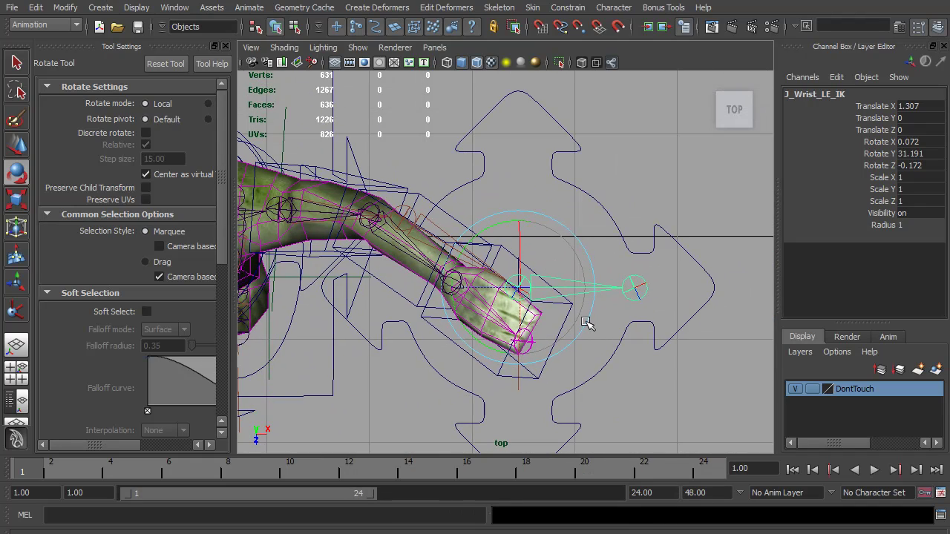
pyautogui.press('space')
pyautogui.moveTo(587, 327); pyautogui.dragTo(553, 304)
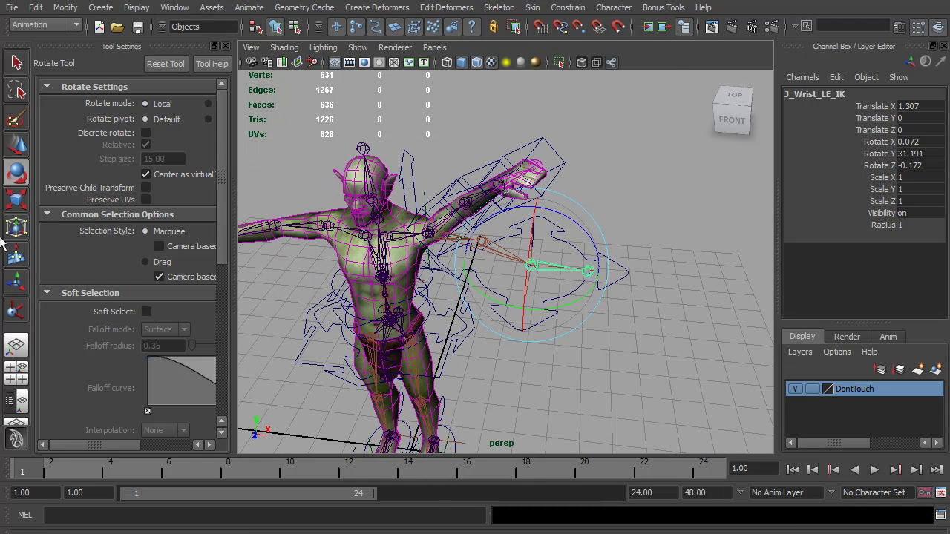
# - Create an ikSCsolver IK handle from J_Wrist_LE_IK to the end joint of the left IK hand
pyautogui.click(16, 310)
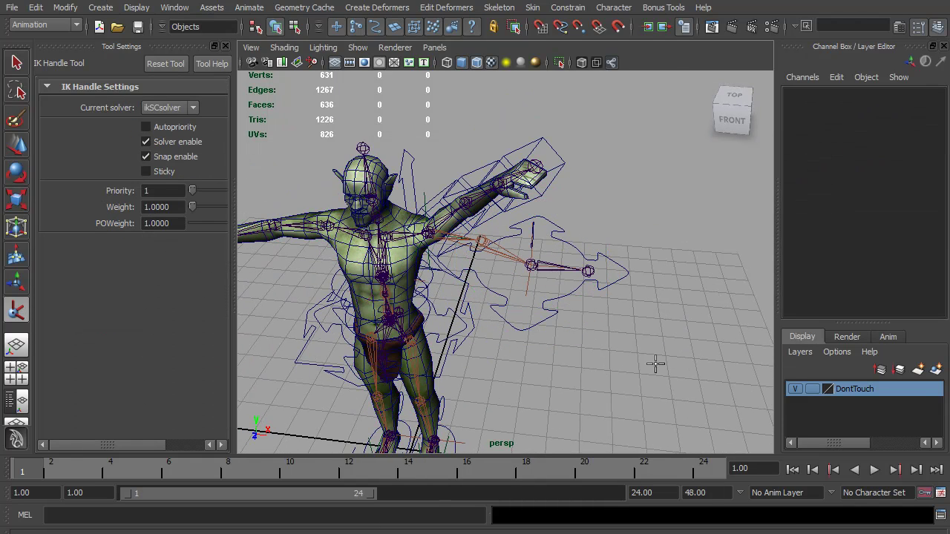
pyautogui.click(530, 266)
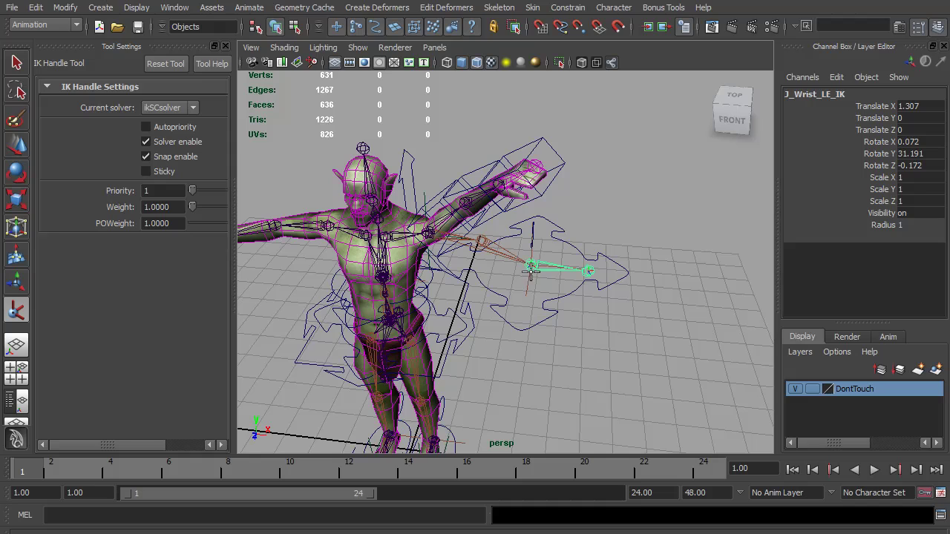
pyautogui.click(589, 270)
pyautogui.press('e')
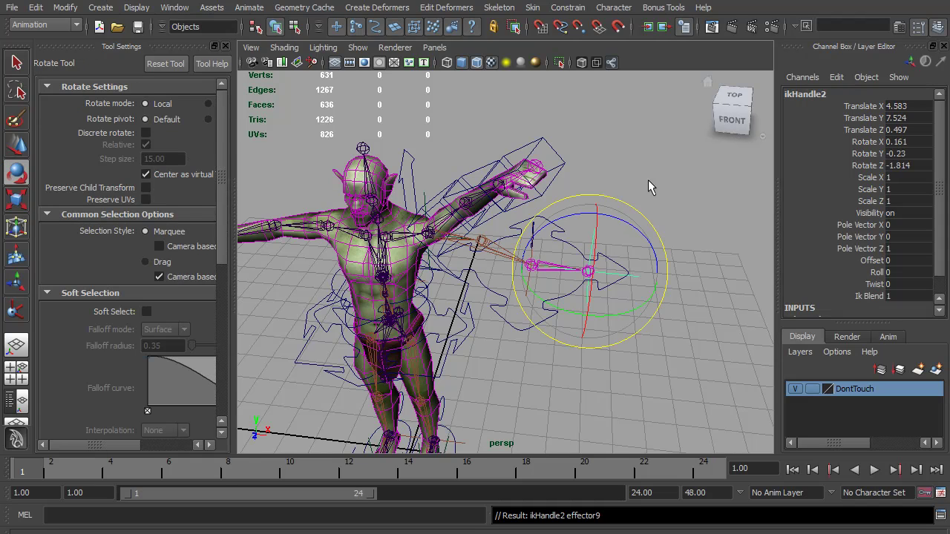
# - Rename the new IK handle at the left hand to ikHandle_Hand
pyautogui.press('q')
pyautogui.click(808, 94)
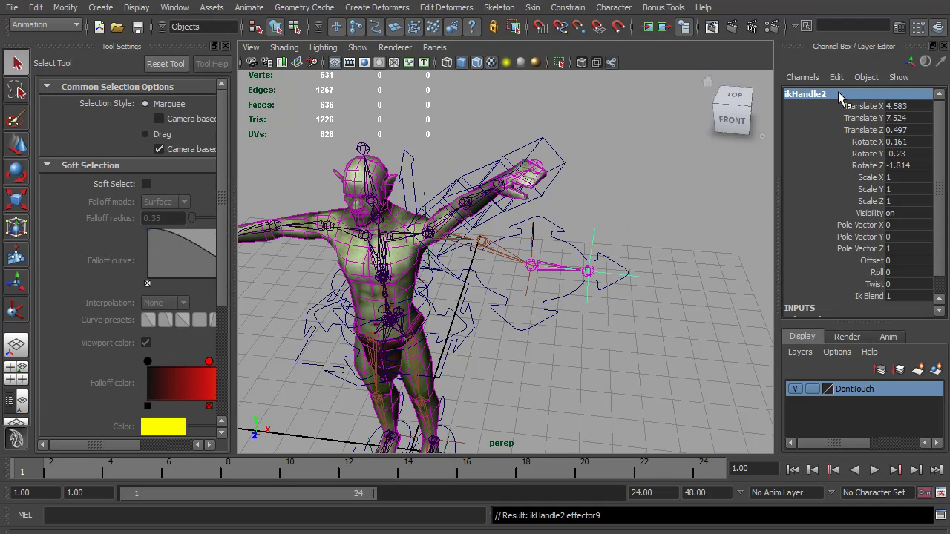
pyautogui.click(845, 95)
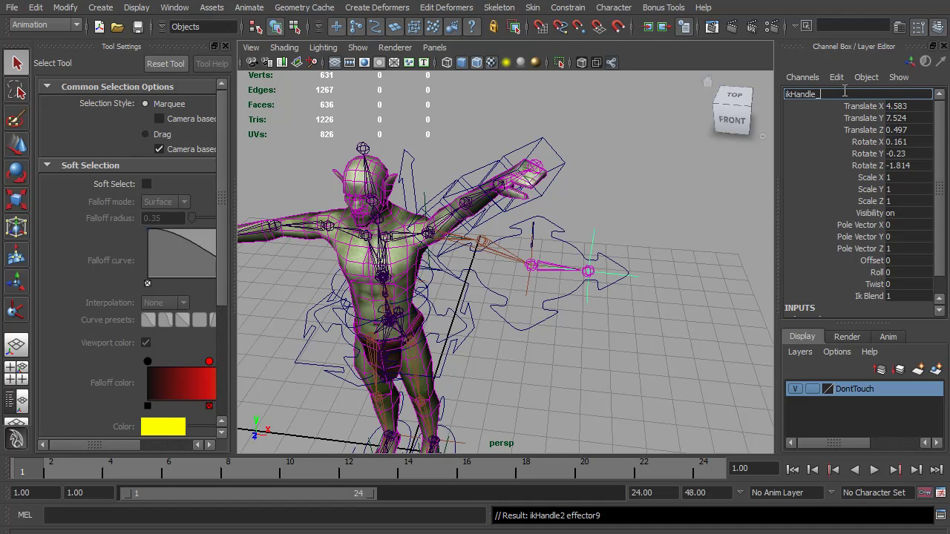
pyautogui.write('_Hand')
pyautogui.press('Return')
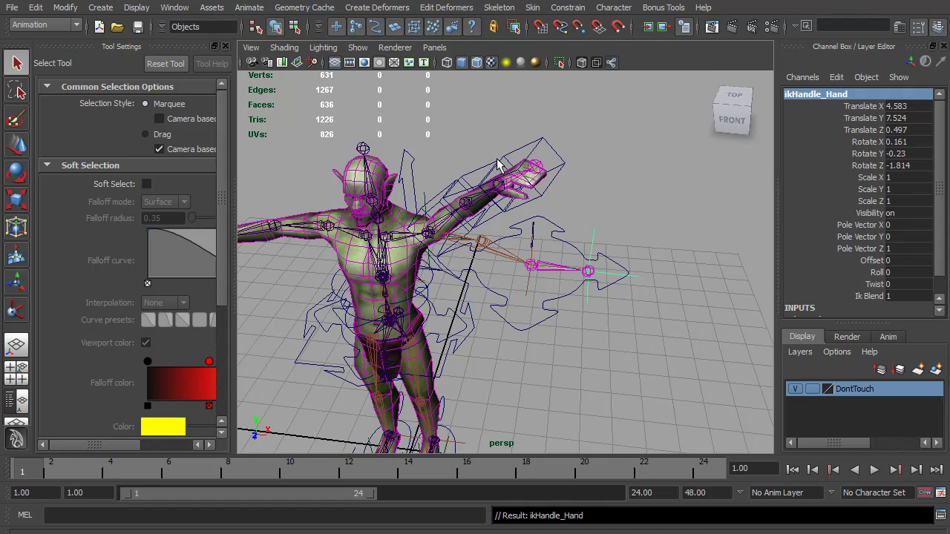
# - Set the Rotate Z of the left FK shoulder control J_Shoulder_LE_FK to 0
pyautogui.click(428, 207)
pyautogui.doubleClick(918, 166)
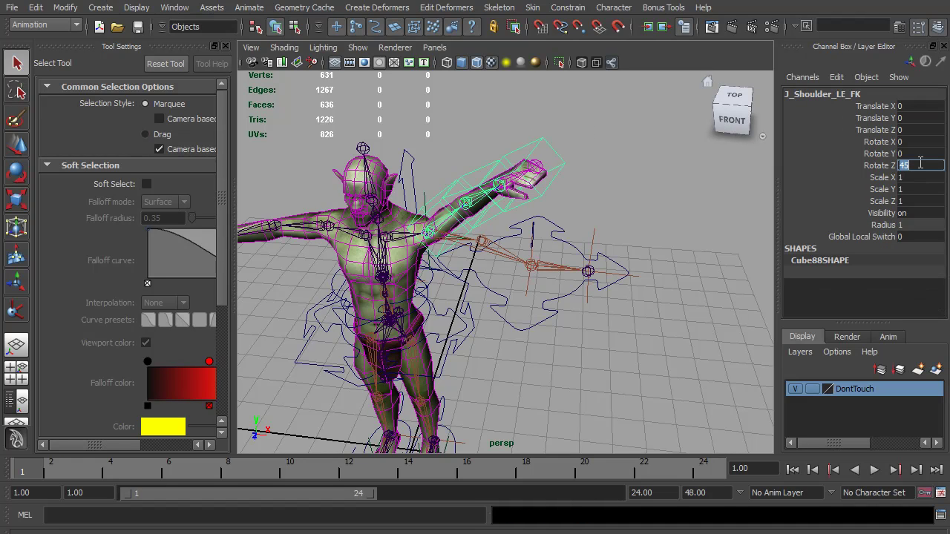
pyautogui.write('0')
pyautogui.press('Return')
pyautogui.scroll(6, 570, 291)
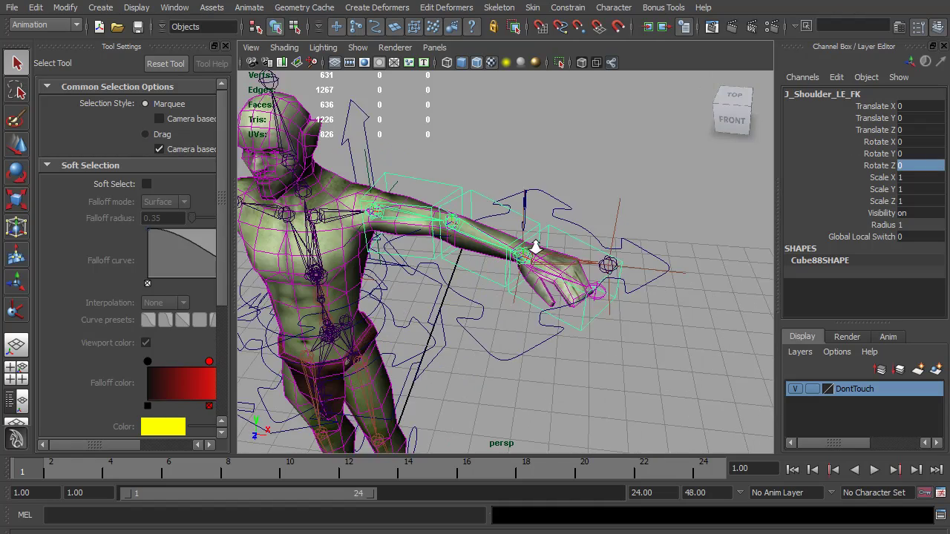
# - Parent-constrain J_Wrist_LE_FK to J_Wrist_LE_IK on all translate and rotate axes, with maintain offset off
pyautogui.click(613, 329)
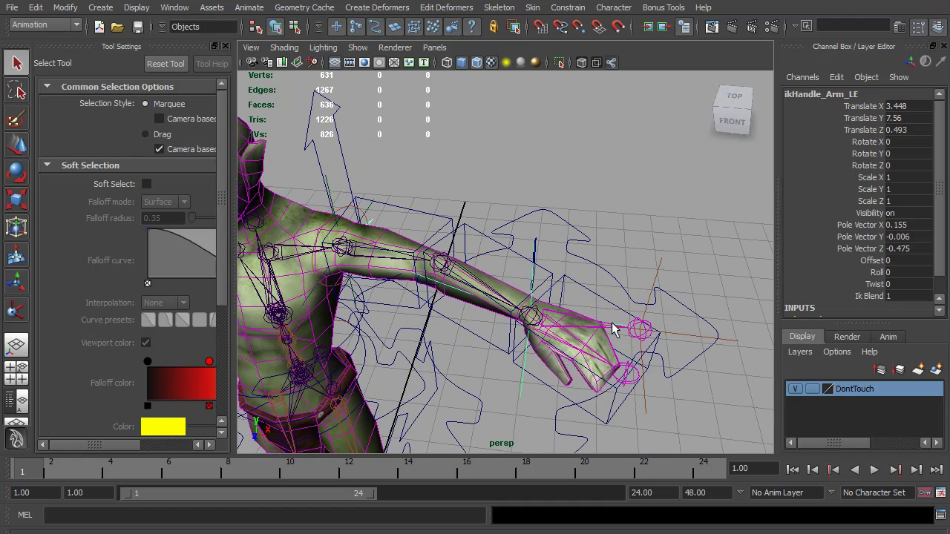
pyautogui.click(620, 331)
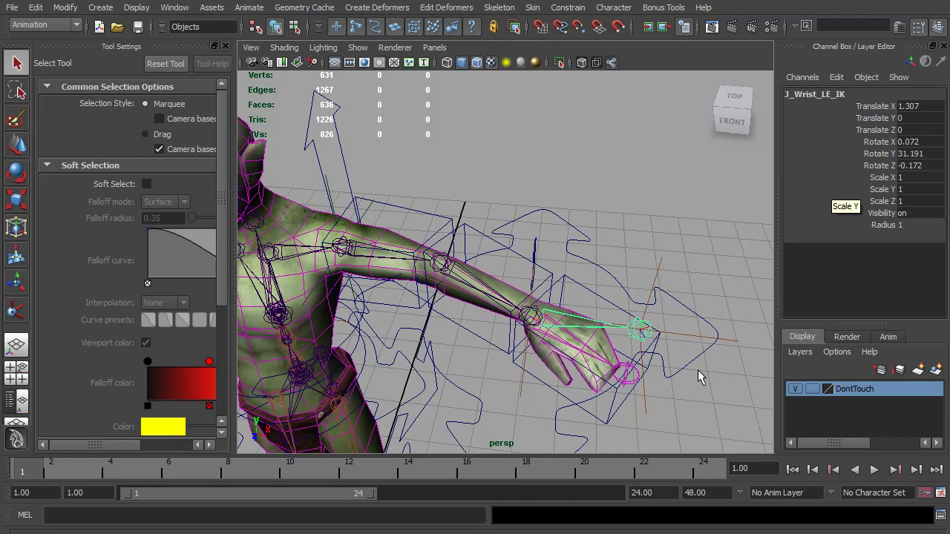
pyautogui.click(613, 417)
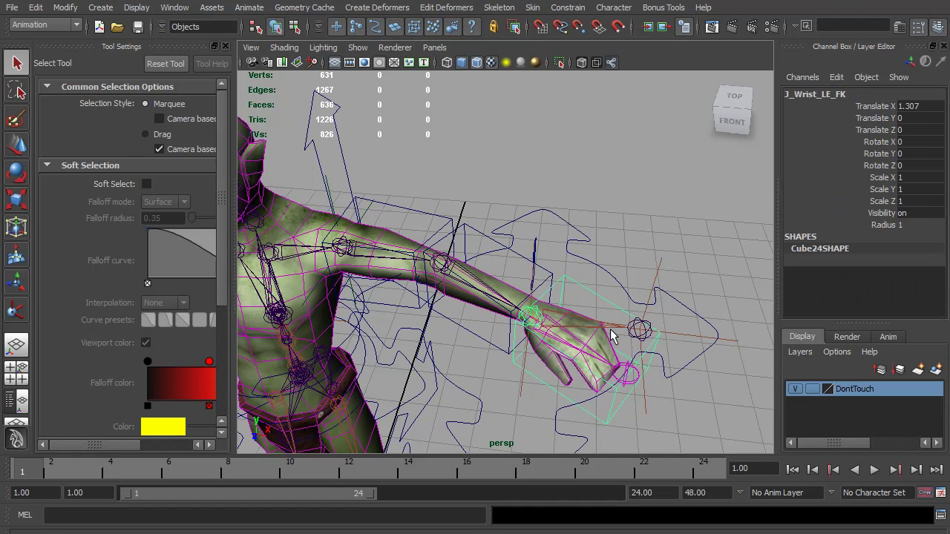
pyautogui.click(613, 335)
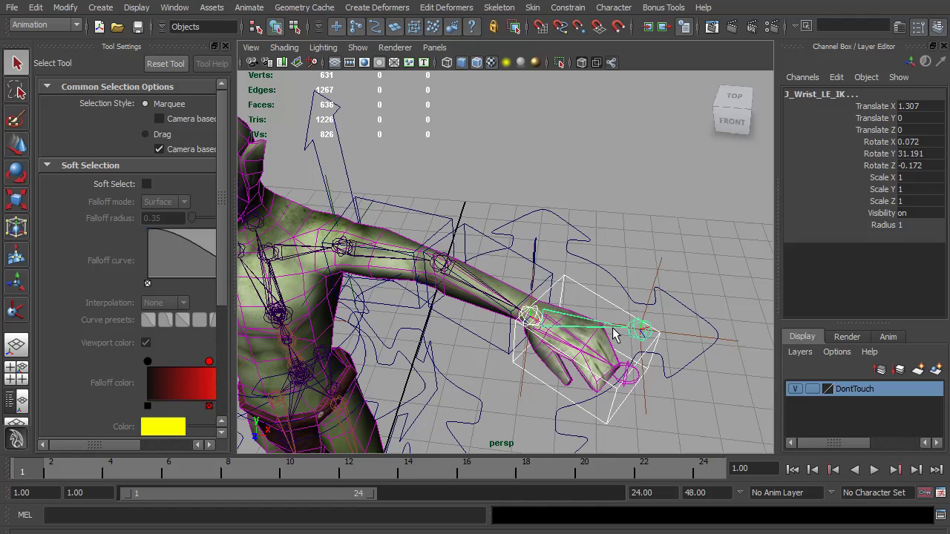
pyautogui.click(608, 424)
pyautogui.click(567, 8)
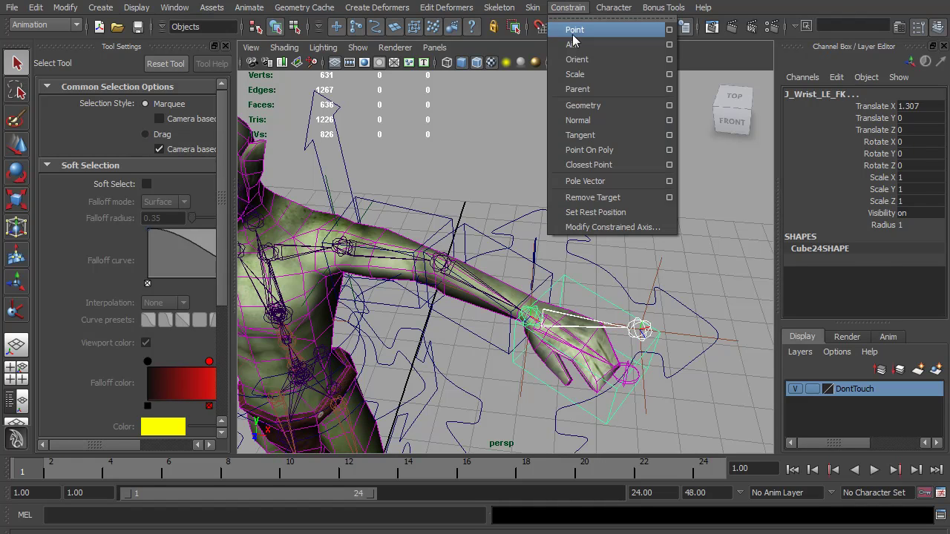
pyautogui.click(668, 89)
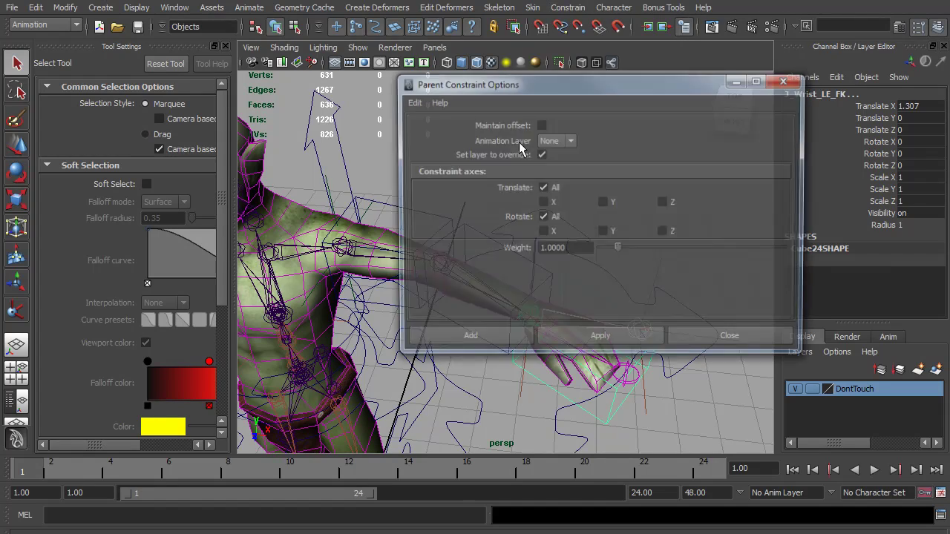
pyautogui.moveTo(577, 92); pyautogui.dragTo(152, 4)
pyautogui.click(217, 259)
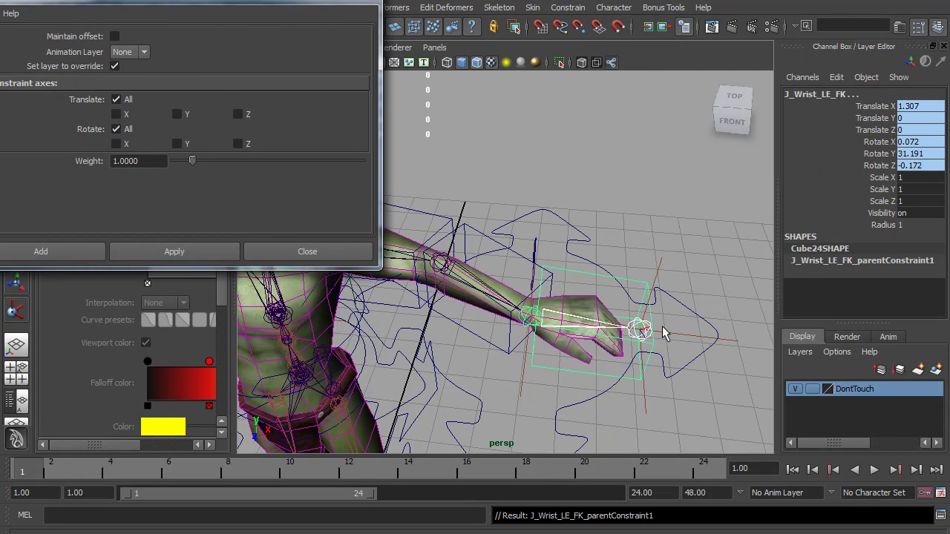
pyautogui.click(587, 275)
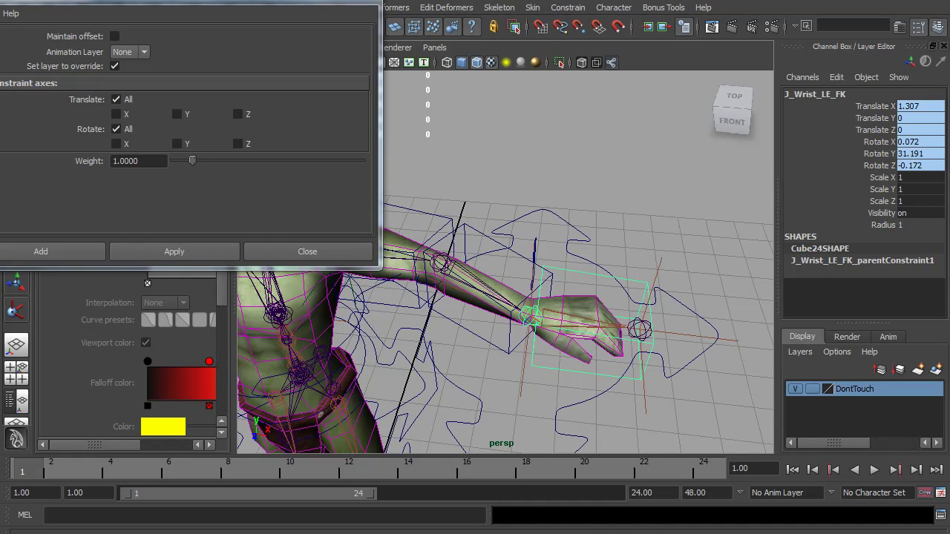
pyautogui.click(366, 7)
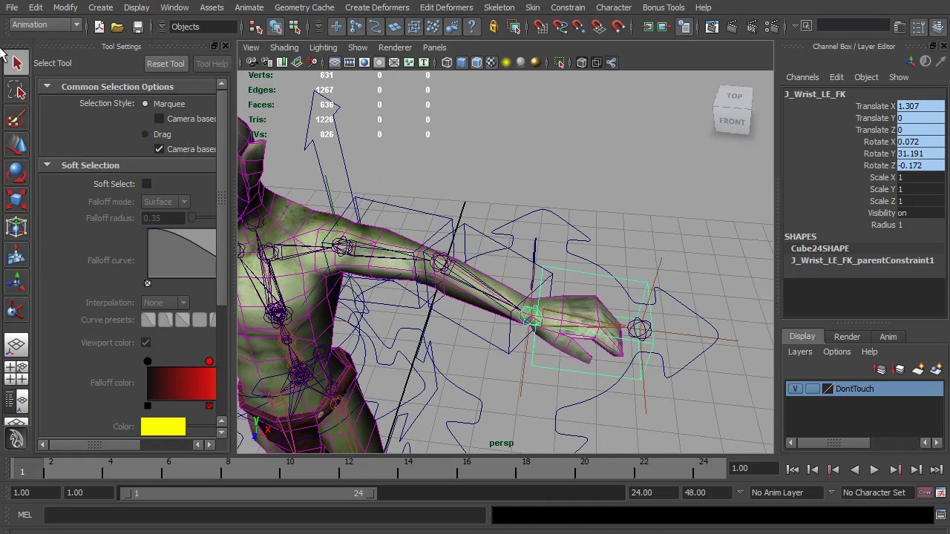
# - Delete the parent constraint node under J_Wrist_LE_FK in the Hypergraph hierarchy and reselect the FK wrist control
pyautogui.click(176, 8)
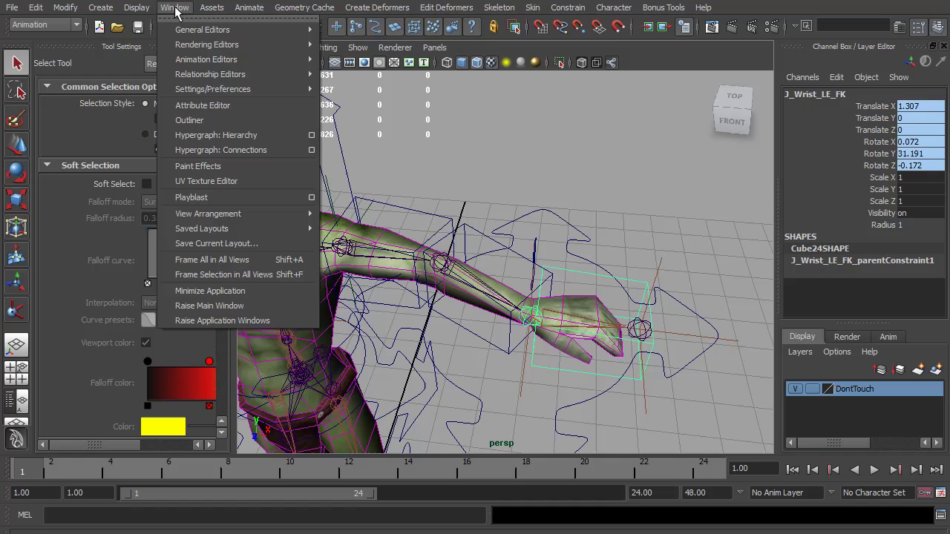
pyautogui.click(211, 138)
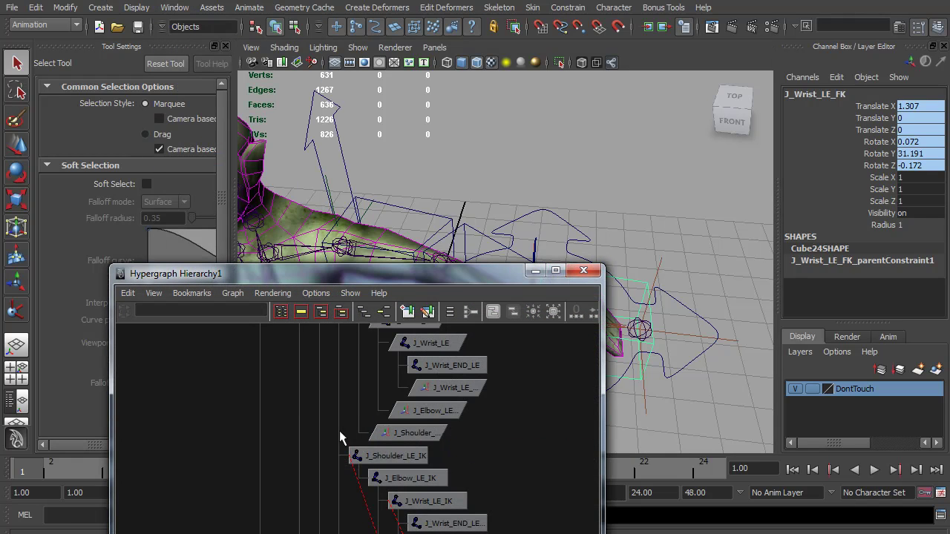
pyautogui.moveTo(410, 273); pyautogui.dragTo(302, 41)
pyautogui.keyDown('alt'); pyautogui.moveTo(327, 397); pyautogui.dragTo(257, 224, button='middle'); pyautogui.keyUp('alt')
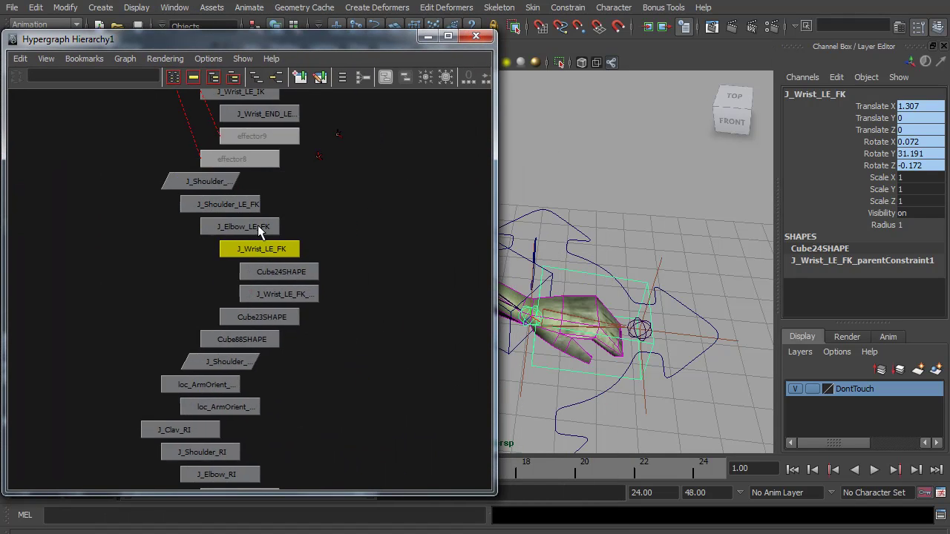
pyautogui.click(295, 295)
pyautogui.press('Delete')
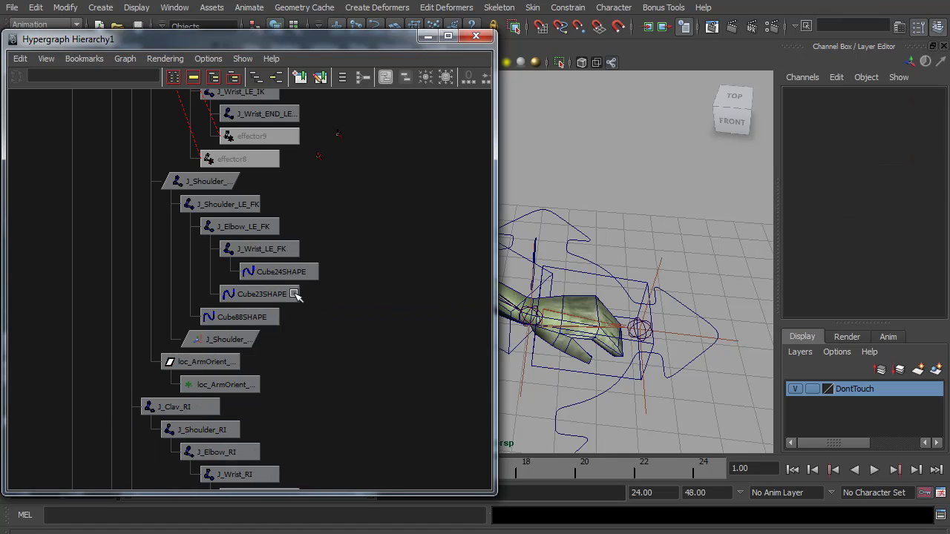
pyautogui.click(572, 275)
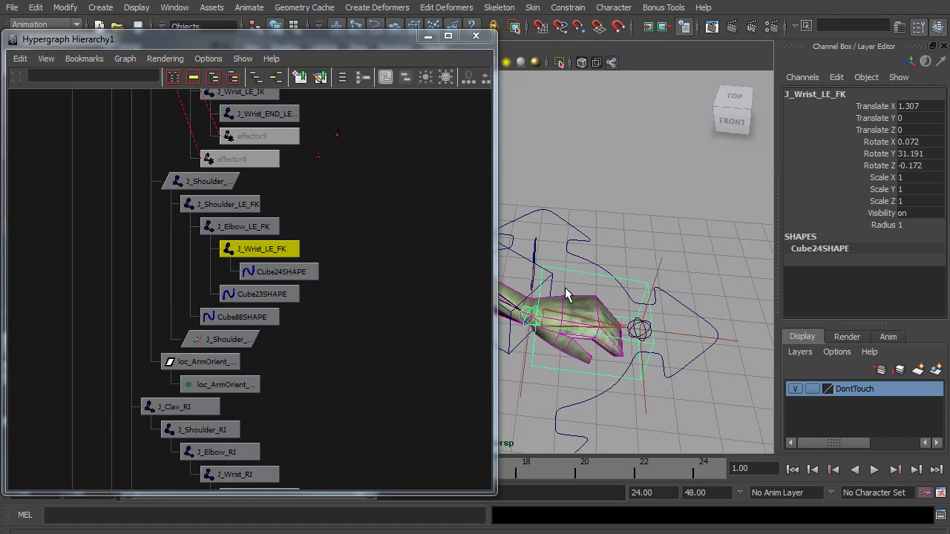
pyautogui.click(428, 35)
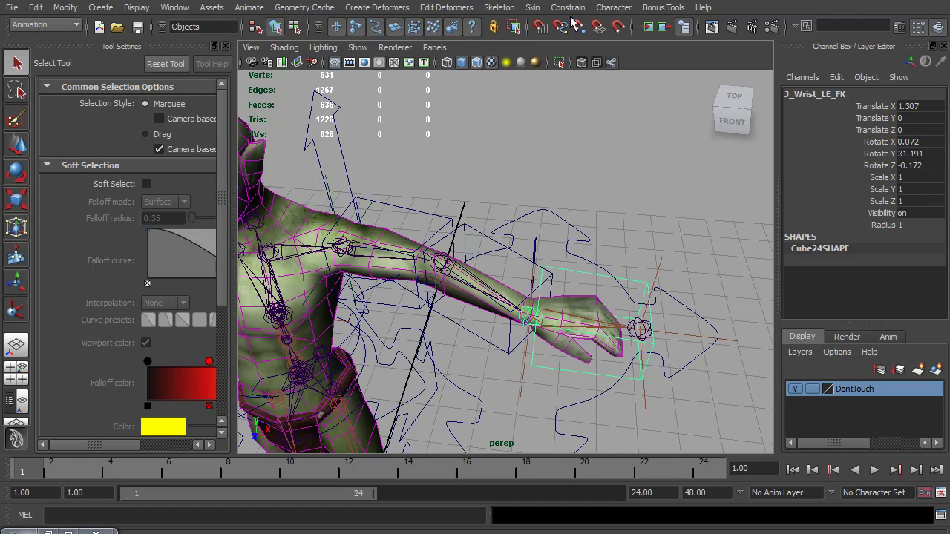
# - Freeze only the rotation of J_Wrist_LE_FK, leaving translate, scale, joint orient and normals out of the freeze
pyautogui.click(533, 7)
pyautogui.moveTo(499, 7)
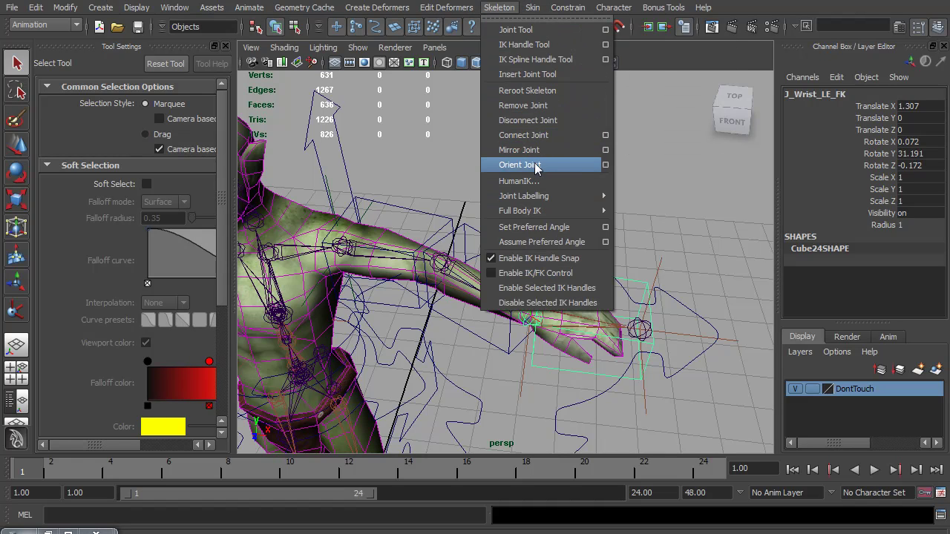
pyautogui.click(64, 9)
pyautogui.click(63, 9)
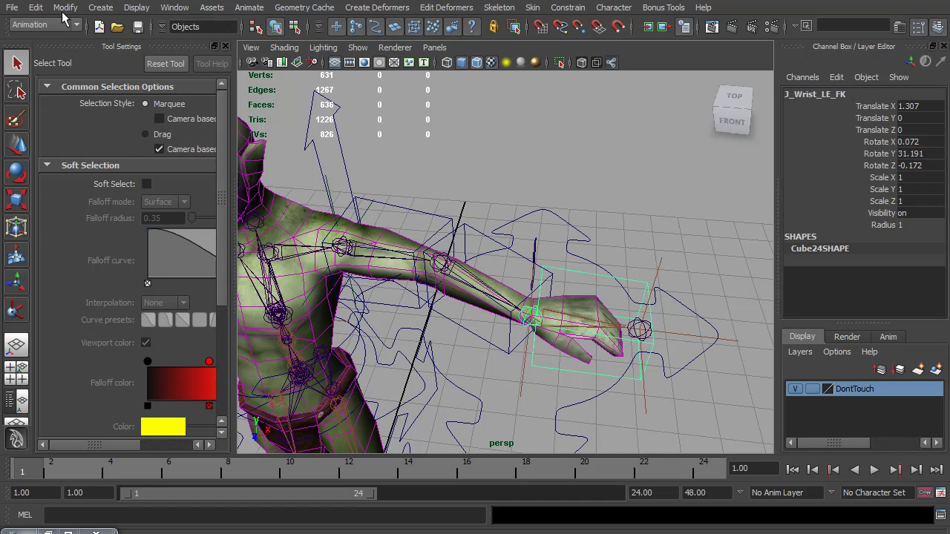
pyautogui.click(65, 9)
pyautogui.click(184, 60)
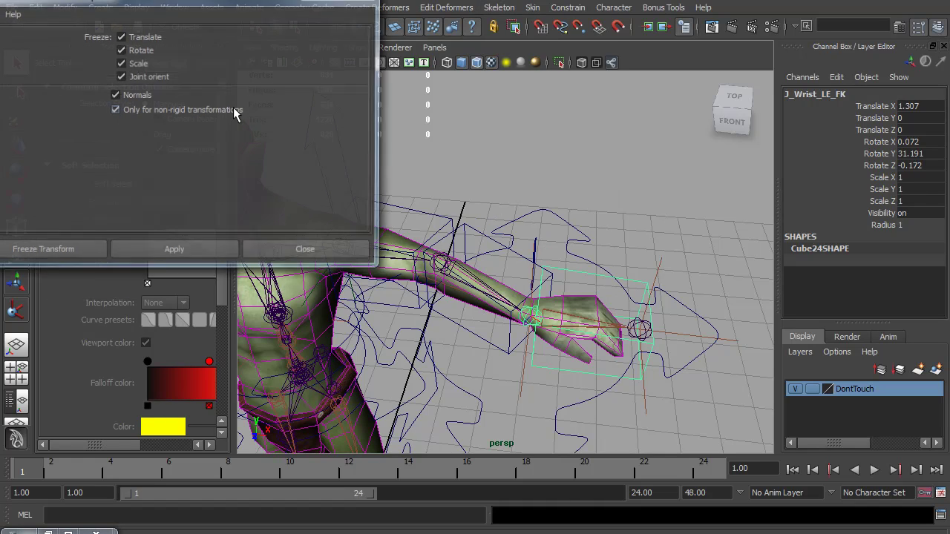
pyautogui.click(139, 36)
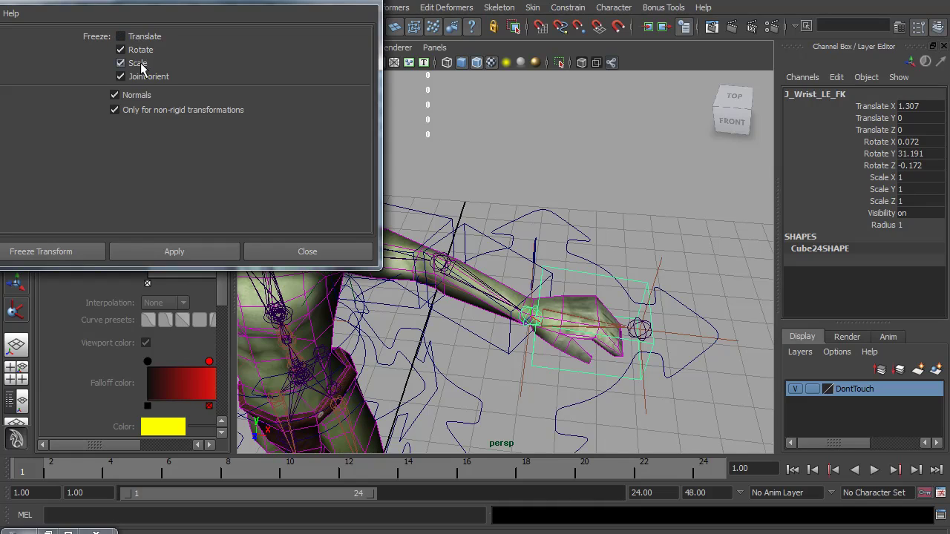
pyautogui.click(138, 63)
pyautogui.click(140, 77)
pyautogui.click(137, 95)
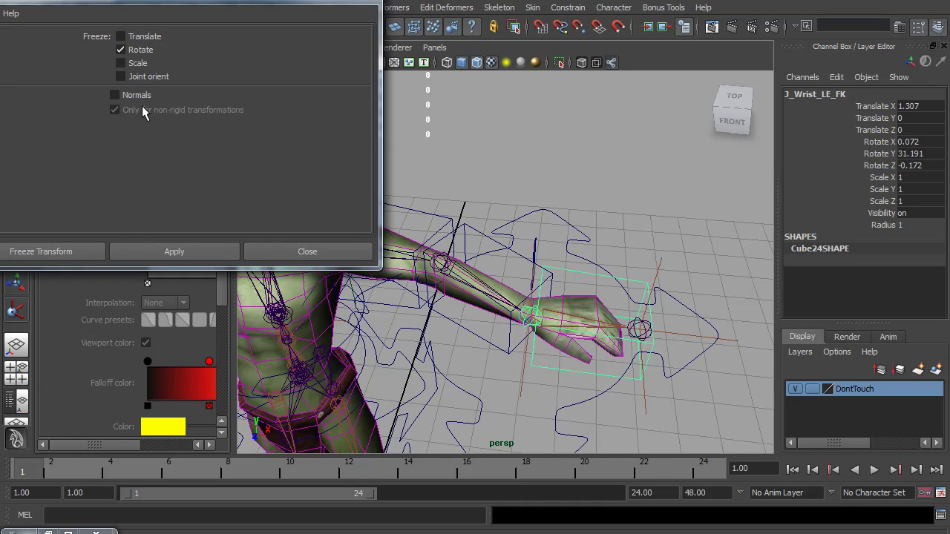
pyautogui.click(210, 251)
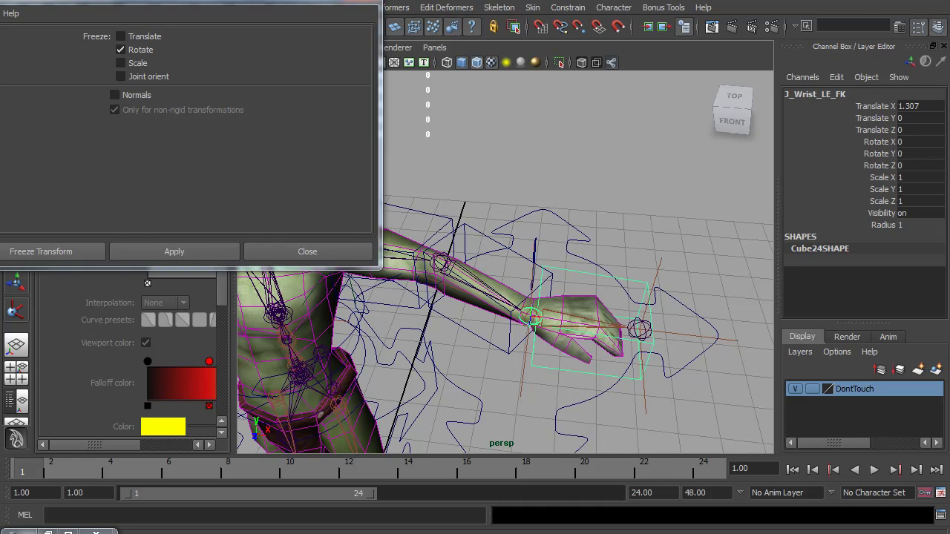
pyautogui.keyDown('alt'); pyautogui.moveTo(551, 270); pyautogui.dragTo(497, 245); pyautogui.keyUp('alt')
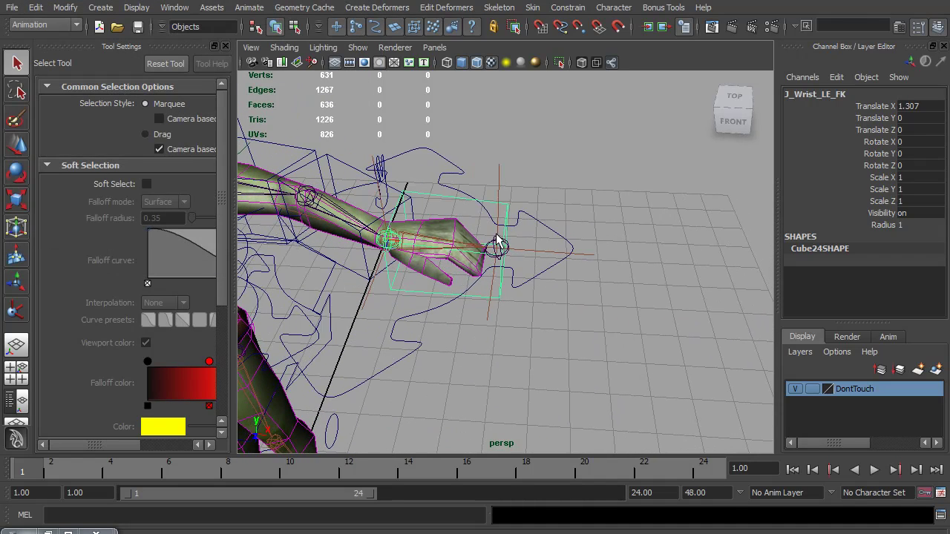
# - Rotate the left FK shoulder control upward to lift the FK arm clear of the IK arm
pyautogui.keyDown('alt'); pyautogui.moveTo(497, 244); pyautogui.dragTo(517, 250, button='middle'); pyautogui.keyUp('alt')
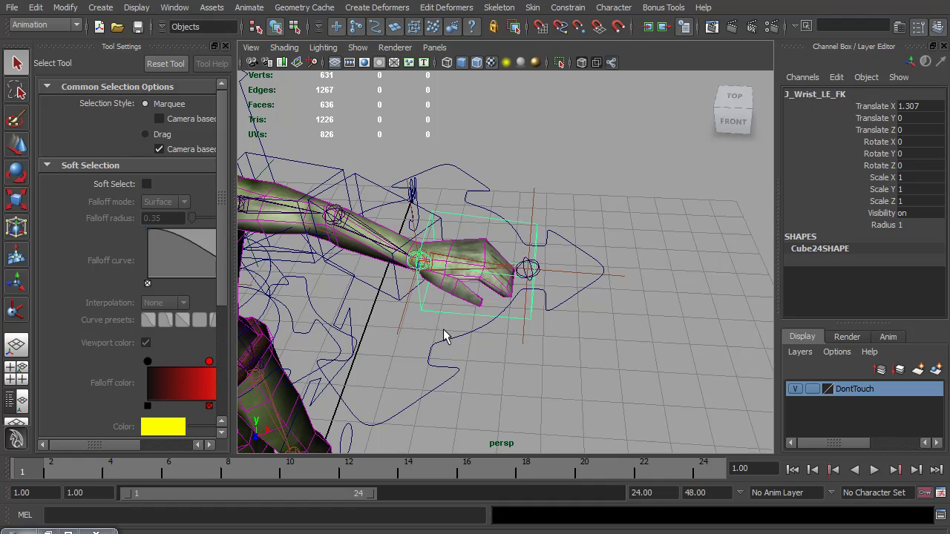
pyautogui.click(312, 148)
pyautogui.press('e')
pyautogui.moveTo(286, 191); pyautogui.dragTo(254, 160)
# - Scale down the CVs of the CirArrow wrist control and shift them to surround the hand, leaving its pivot at the wrist
pyautogui.click(472, 328)
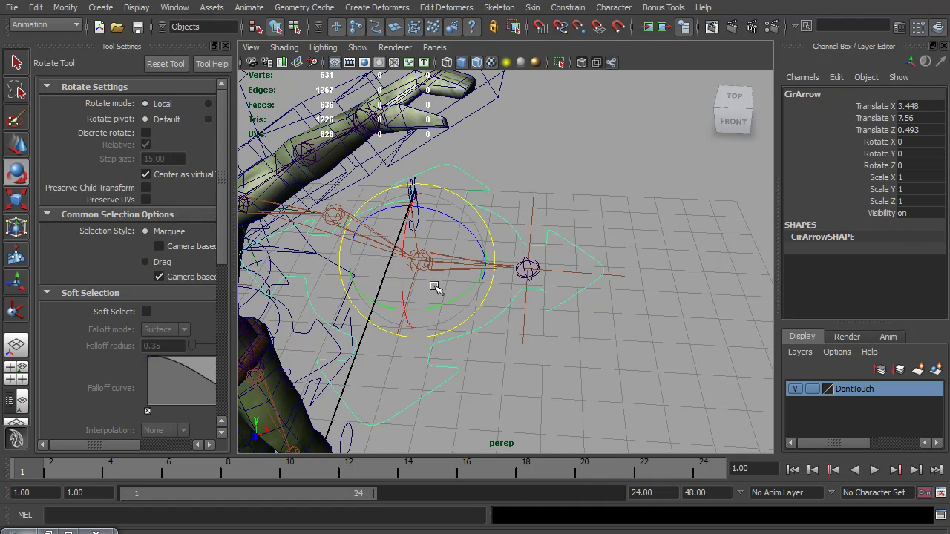
pyautogui.keyDown('alt'); pyautogui.moveTo(452, 275); pyautogui.dragTo(504, 280); pyautogui.keyUp('alt')
pyautogui.press('F8')
pyautogui.keyDown('alt'); pyautogui.moveTo(505, 280); pyautogui.dragTo(613, 354, button='right'); pyautogui.keyUp('alt')
pyautogui.moveTo(684, 395); pyautogui.dragTo(417, 182)
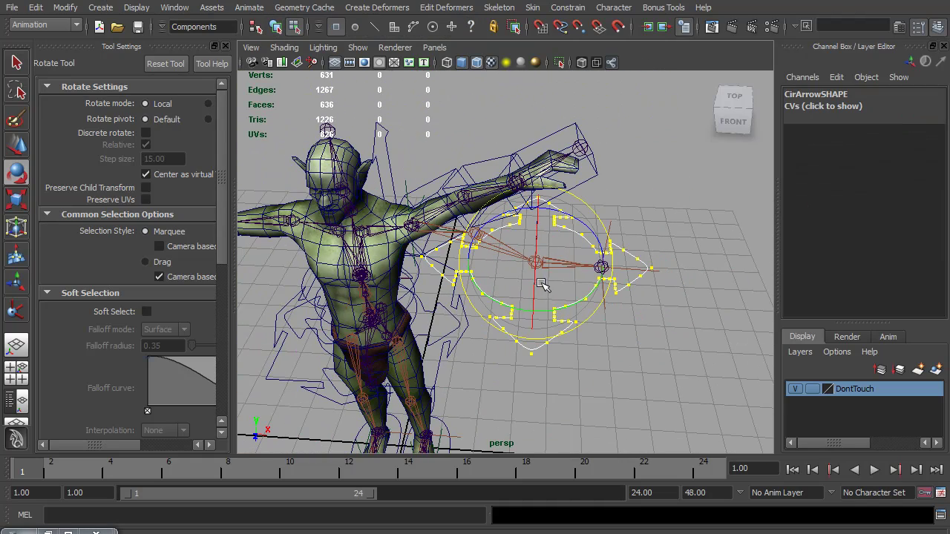
pyautogui.press('r')
pyautogui.moveTo(537, 261); pyautogui.dragTo(622, 269)
pyautogui.press('w')
pyautogui.keyDown('alt'); pyautogui.moveTo(622, 269); pyautogui.dragTo(517, 312); pyautogui.keyUp('alt')
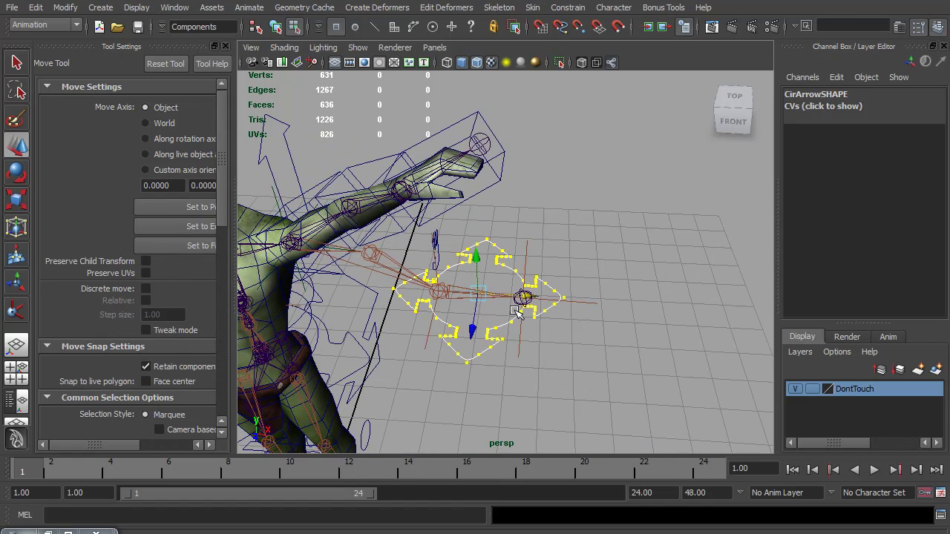
pyautogui.press('F8')
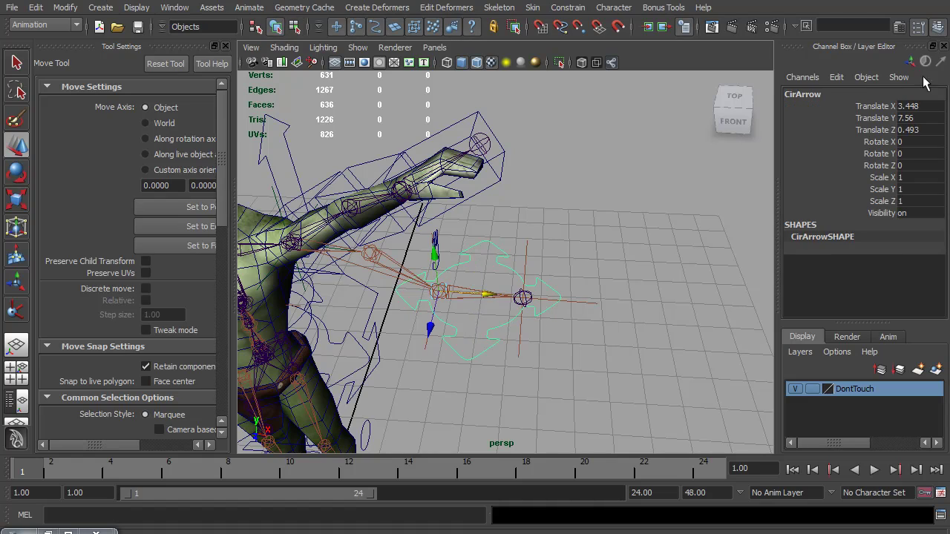
# - Rename the CirArrow control as Hand_CTR_LE
pyautogui.doubleClick(810, 92)
pyautogui.write('H')
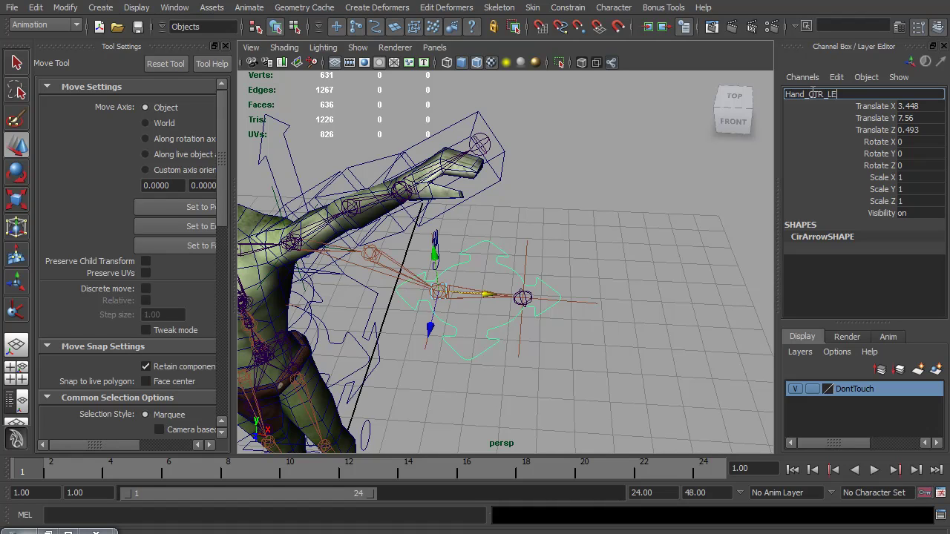
pyautogui.write('and_CTR_LE')
pyautogui.press('Return')
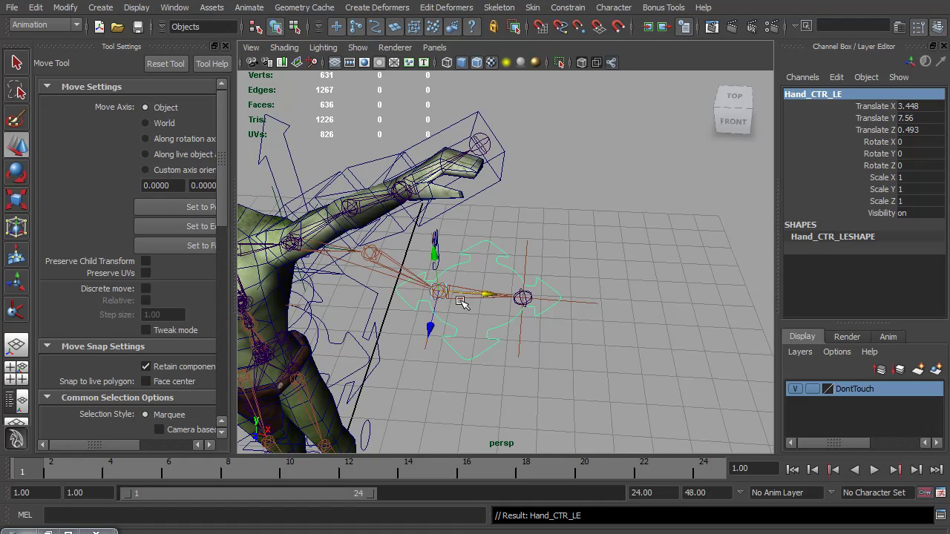
# - Parent the left arm and hand IK handles under Hand_CTR_LE and reselect the control
pyautogui.click(425, 348)
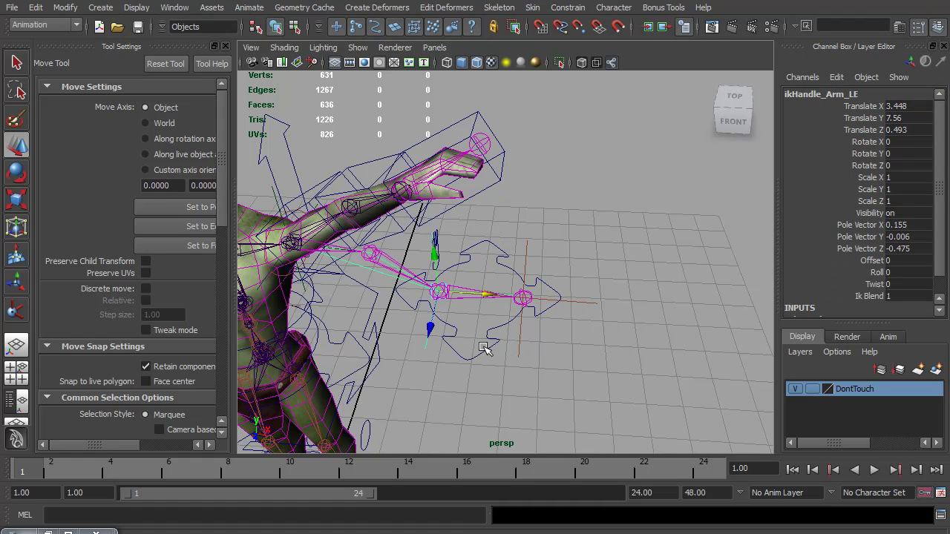
pyautogui.click(480, 347)
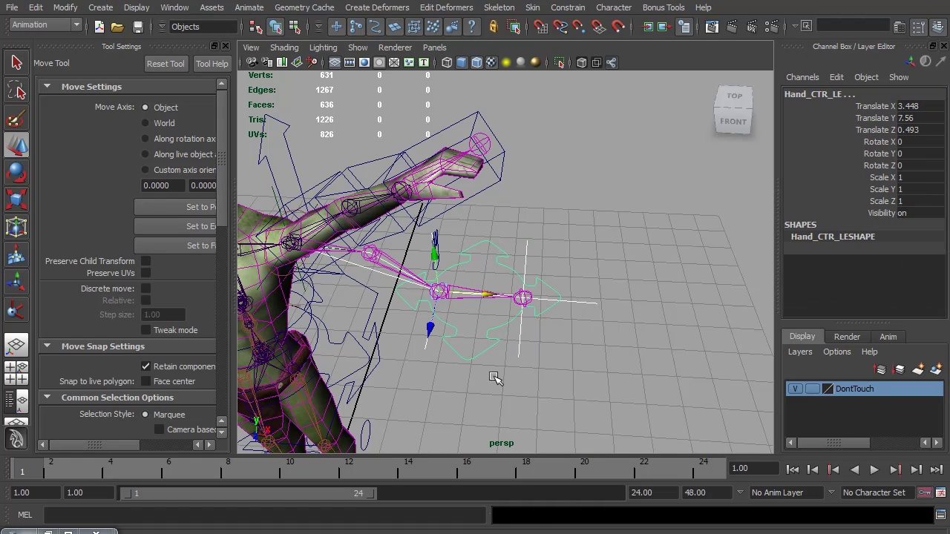
pyautogui.press('Down')
pyautogui.click(483, 351)
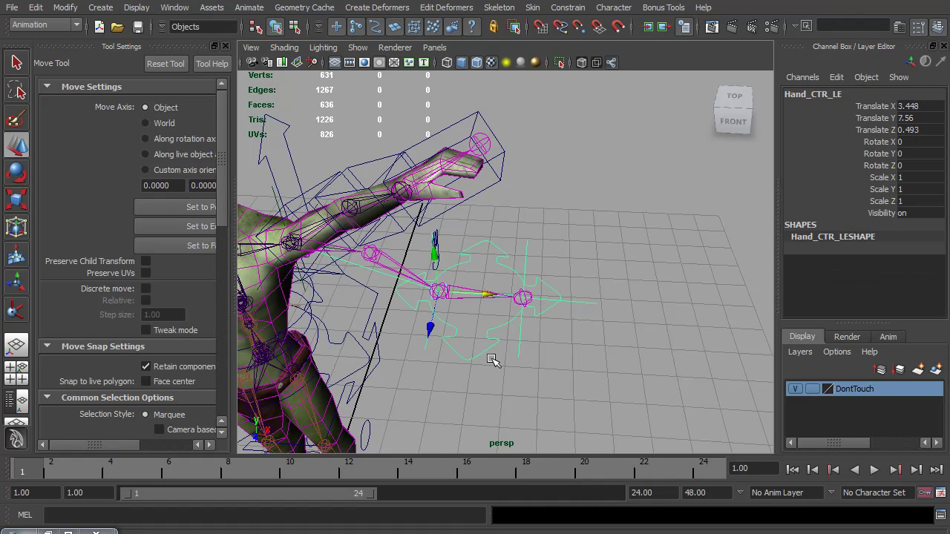
# - Freeze the translation and rotation of Hand_CTR_LE, leaving scale, joint orient and normals out of the freeze
pyautogui.click(65, 8)
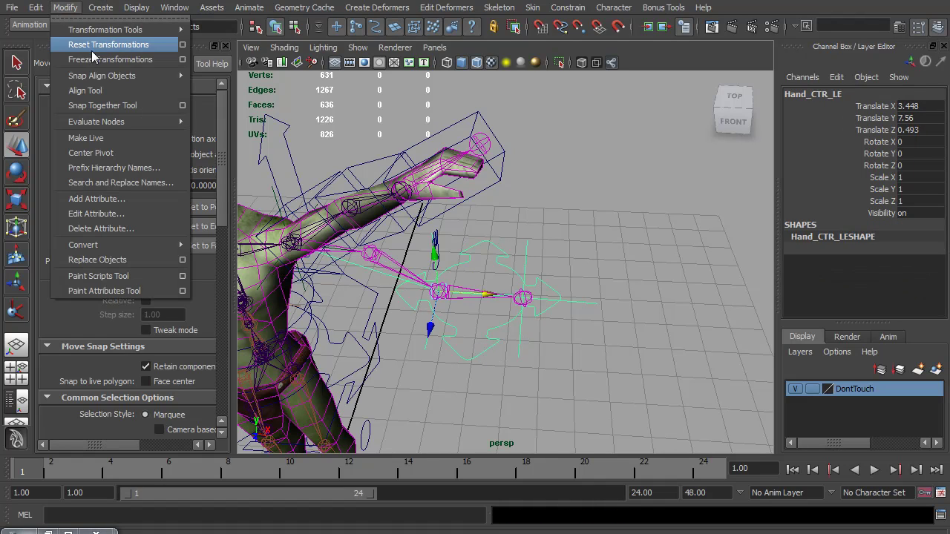
pyautogui.click(182, 60)
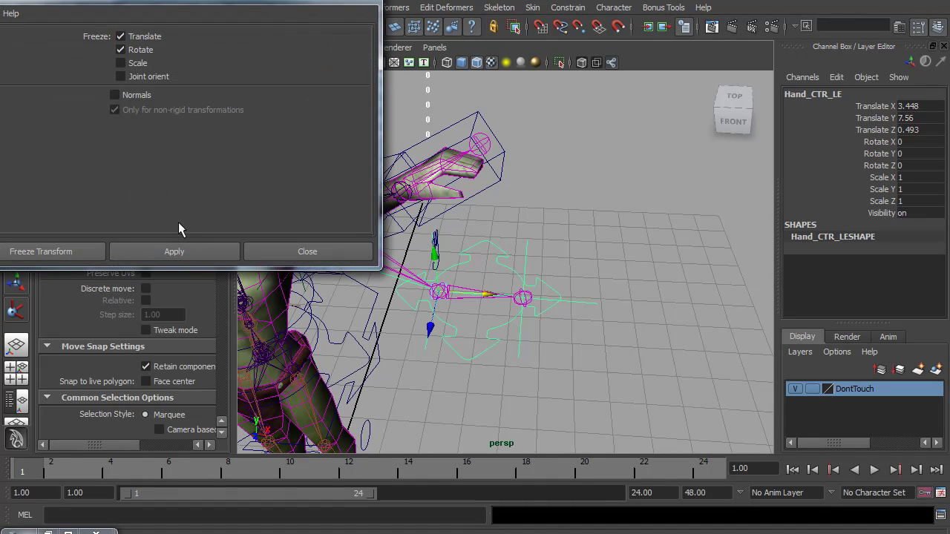
pyautogui.click(195, 250)
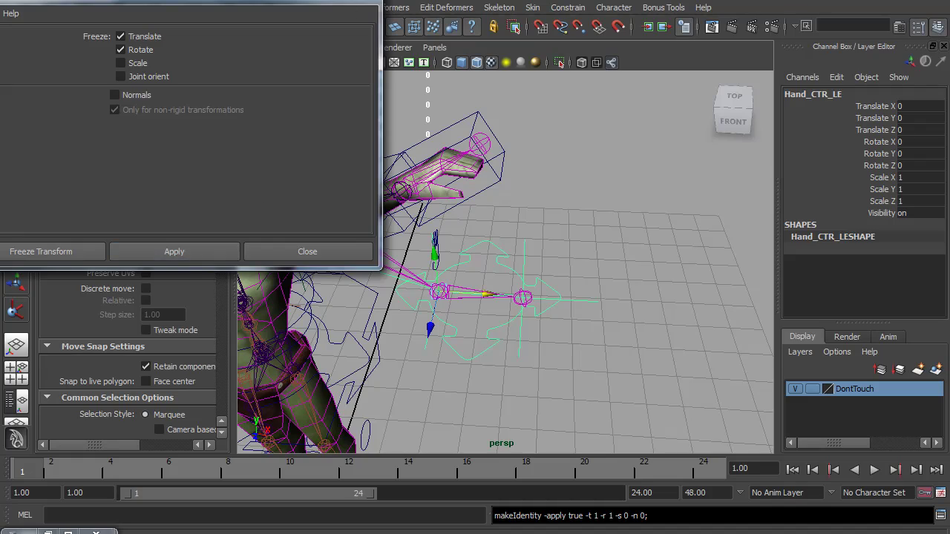
pyautogui.click(306, 250)
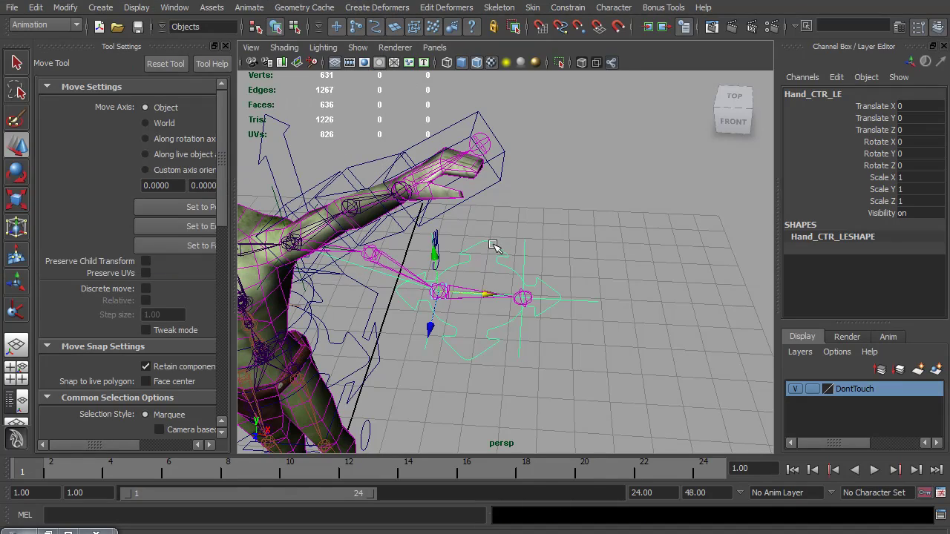
# - Switch the left arm over to IK using the IK FK Switch attribute of the HandShape control
pyautogui.keyDown('alt'); pyautogui.moveTo(454, 253); pyautogui.dragTo(526, 230); pyautogui.keyUp('alt')
pyautogui.press('q')
pyautogui.click(527, 208)
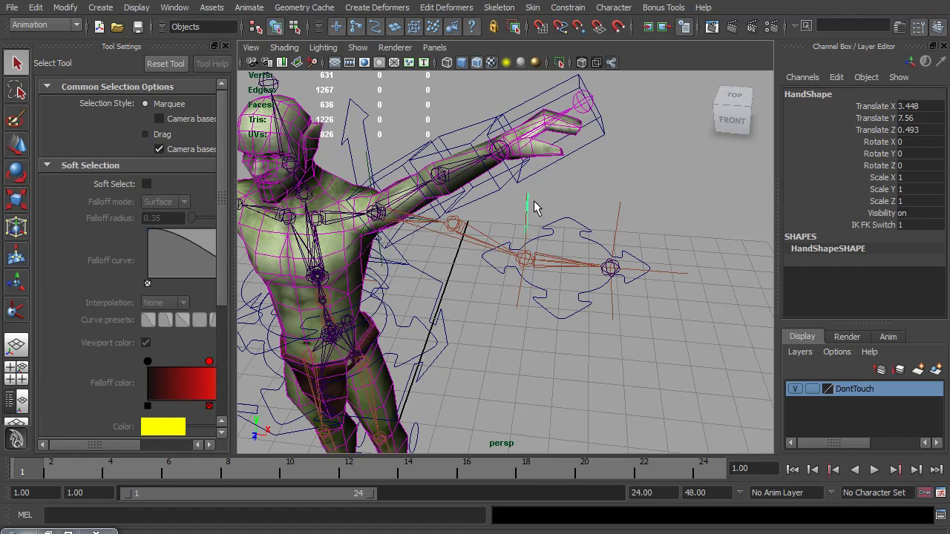
pyautogui.click(874, 225)
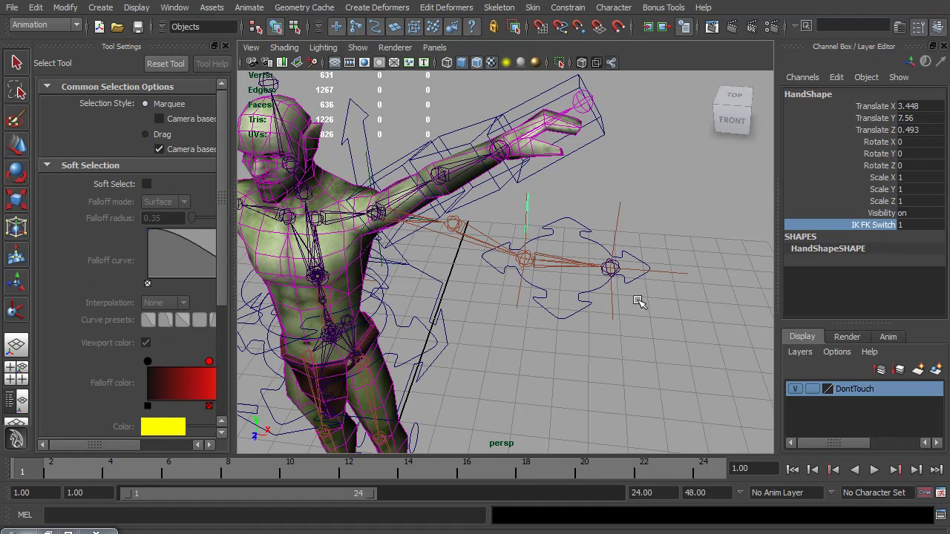
pyautogui.moveTo(638, 302); pyautogui.dragTo(636, 299, button='middle')
# - Try moving and rotating Hand_CTR_LE to test the IK arm, and undo the rotation
pyautogui.click(575, 222)
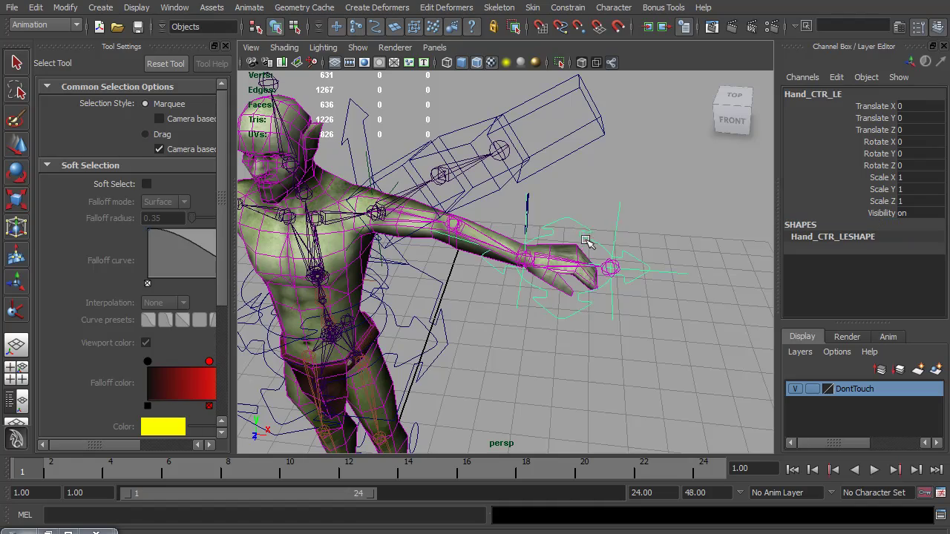
pyautogui.keyDown('alt'); pyautogui.moveTo(575, 222); pyautogui.dragTo(596, 215); pyautogui.keyUp('alt')
pyautogui.press('w')
pyautogui.moveTo(549, 174); pyautogui.dragTo(534, 158)
pyautogui.press('e')
pyautogui.moveTo(577, 191)
pyautogui.mouseDown()
pyautogui.moveTo(515, 195)
pyautogui.moveTo(490, 148)
pyautogui.moveTo(584, 174)
pyautogui.mouseUp()
pyautogui.hotkey('ctrl', 'z')
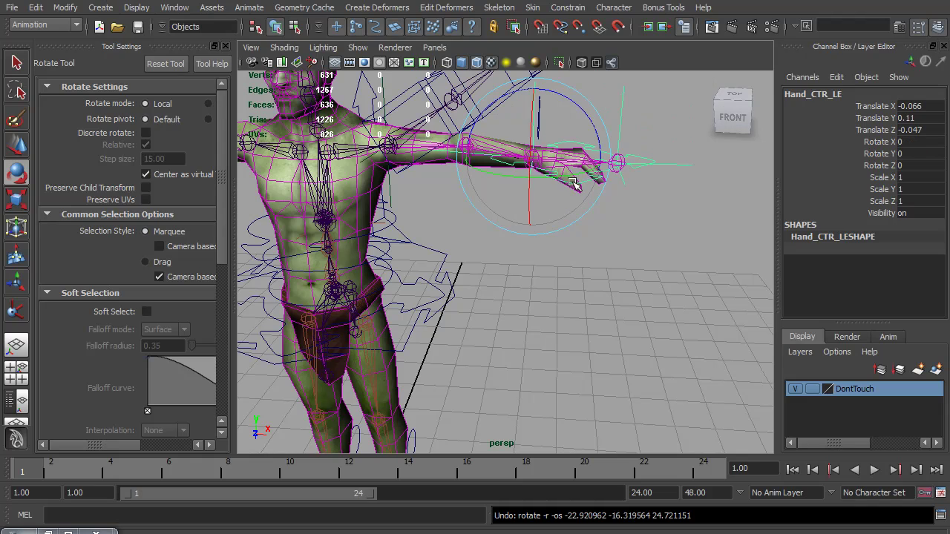
# - Reset Translate X, Y and Z of Hand_CTR_LE to 0
pyautogui.moveTo(912, 132); pyautogui.dragTo(913, 106)
pyautogui.write('0')
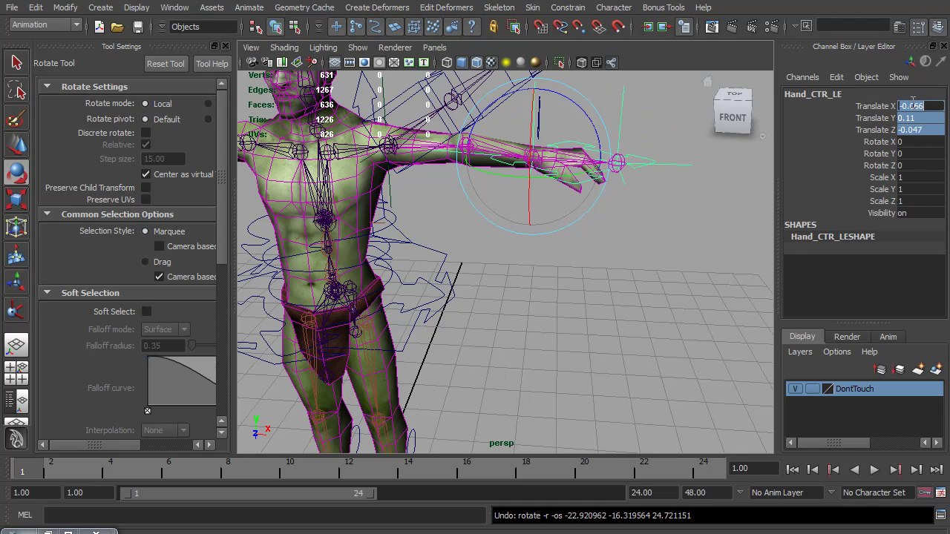
pyautogui.press('Return')
pyautogui.press('q')
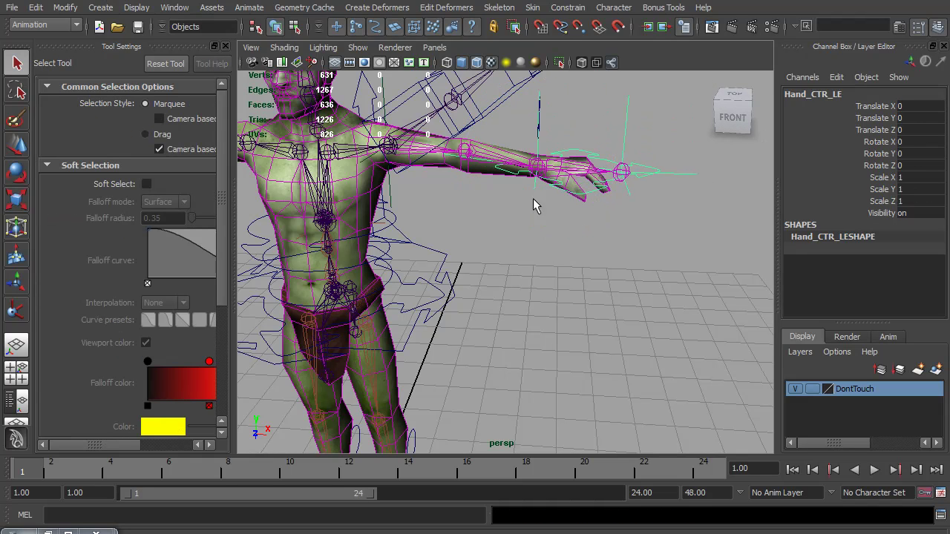
# - Import PoleV_Curve.mb from the RiggingTuts folder into the scene
pyautogui.click(11, 7)
pyautogui.moveTo(65, 8)
pyautogui.moveTo(12, 8)
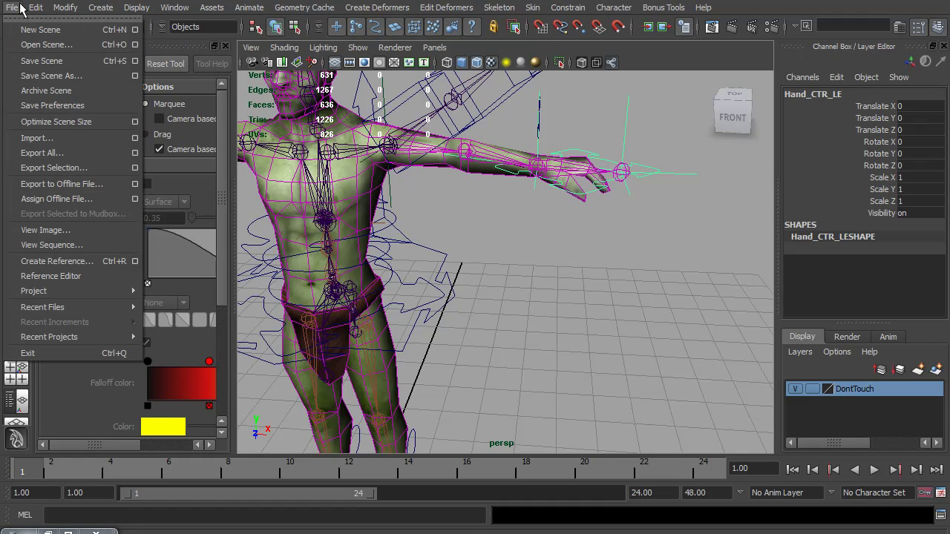
pyautogui.click(45, 138)
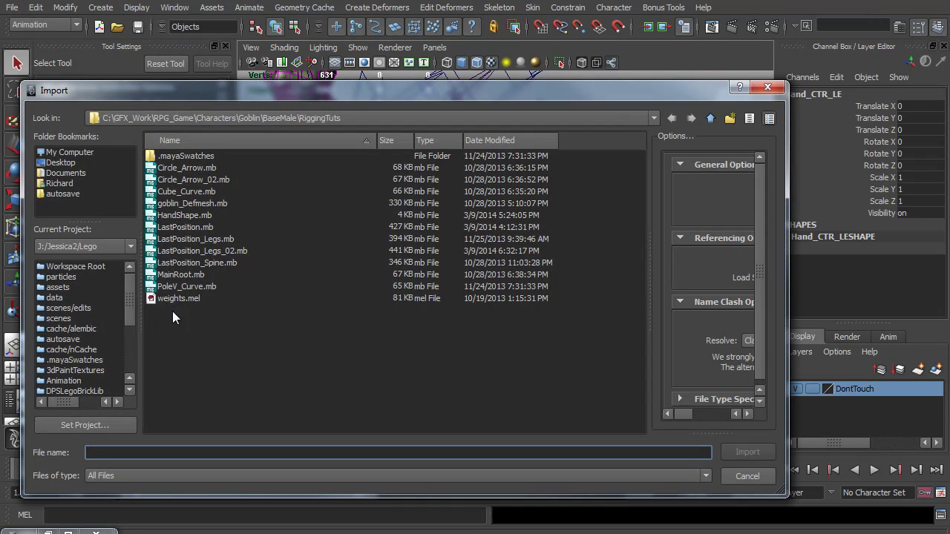
pyautogui.click(182, 287)
pyautogui.click(745, 451)
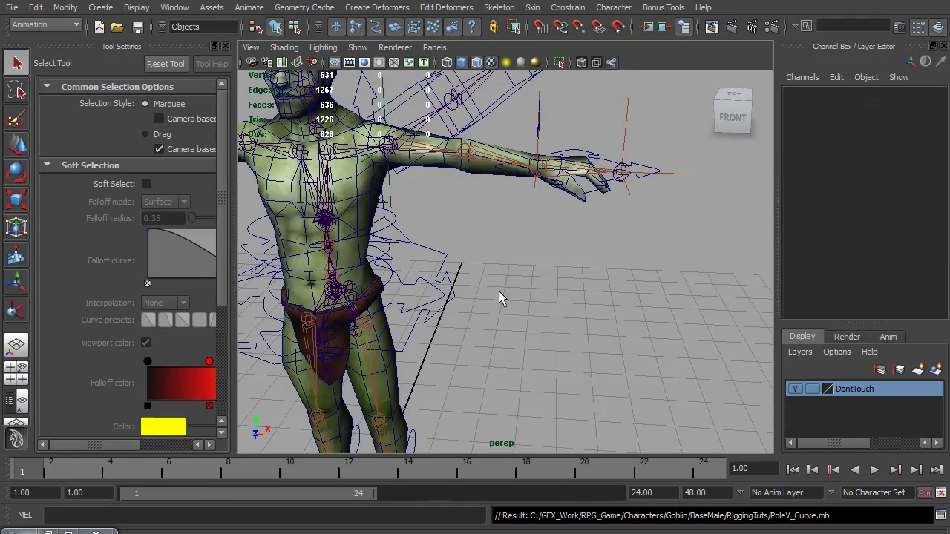
# - Select the imported pole vector curve between the goblin's feet and snap it to the left elbow joint
pyautogui.keyDown('alt'); pyautogui.moveTo(499, 291); pyautogui.dragTo(510, 307); pyautogui.keyUp('alt')
pyautogui.scroll(2, 393, 407)
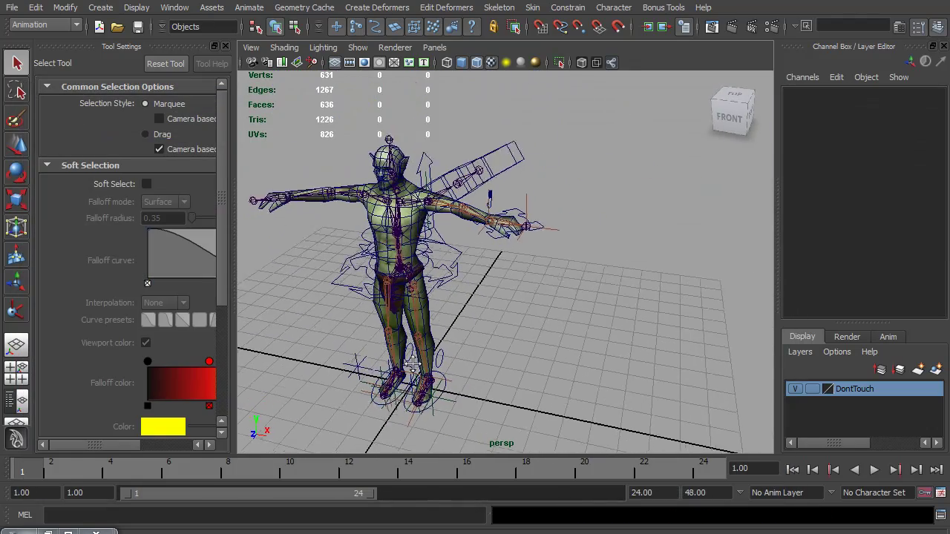
pyautogui.keyDown('alt'); pyautogui.moveTo(393, 408); pyautogui.dragTo(403, 317, button='middle'); pyautogui.keyUp('alt')
pyautogui.scroll(5, 415, 341)
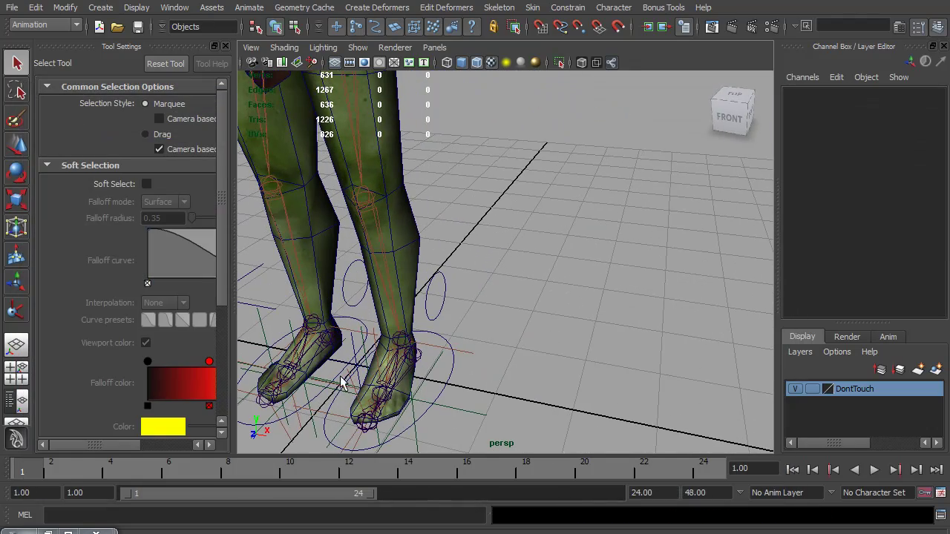
pyautogui.click(355, 352)
pyautogui.keyDown('alt'); pyautogui.moveTo(479, 356); pyautogui.dragTo(468, 303, button='right'); pyautogui.keyUp('alt')
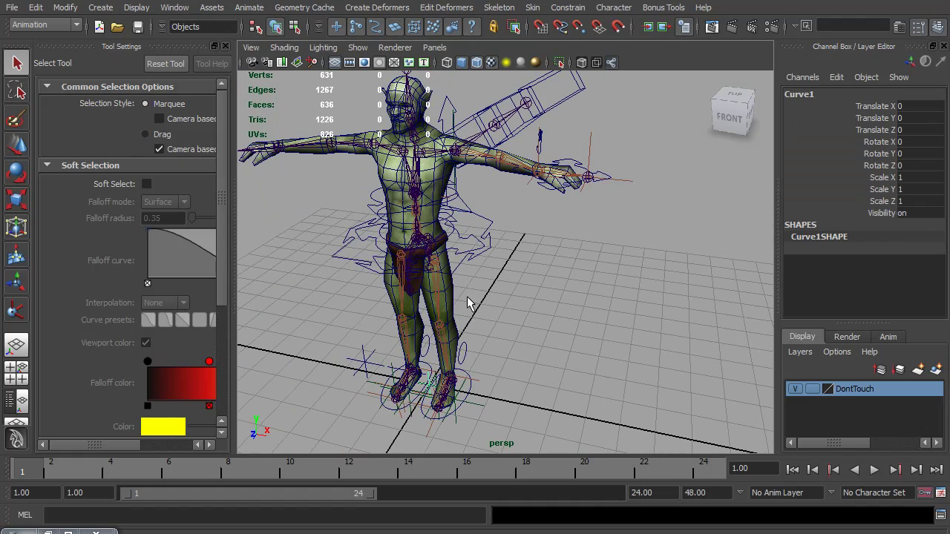
pyautogui.press('w')
pyautogui.keyDown('alt'); pyautogui.moveTo(468, 303); pyautogui.dragTo(480, 239); pyautogui.keyUp('alt')
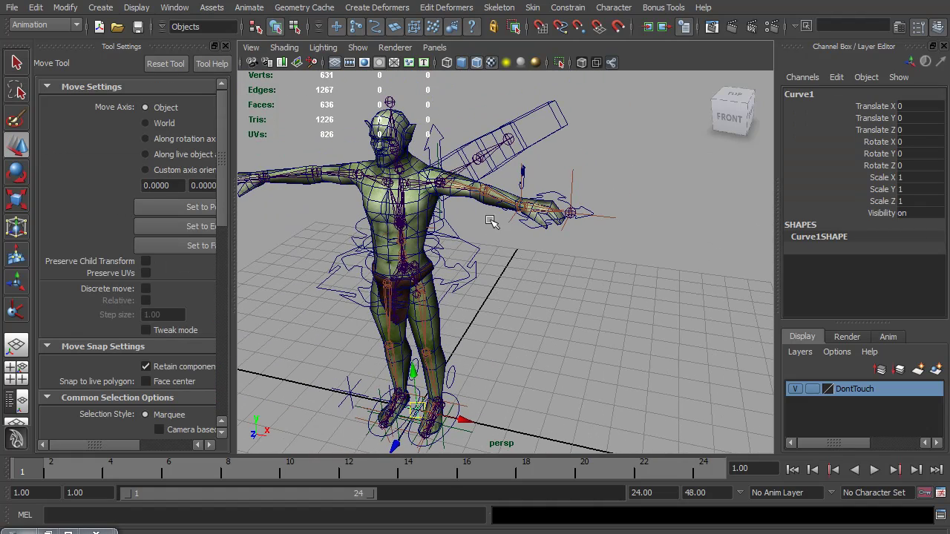
pyautogui.press('v')
pyautogui.moveTo(490, 221); pyautogui.dragTo(482, 189, button='middle')
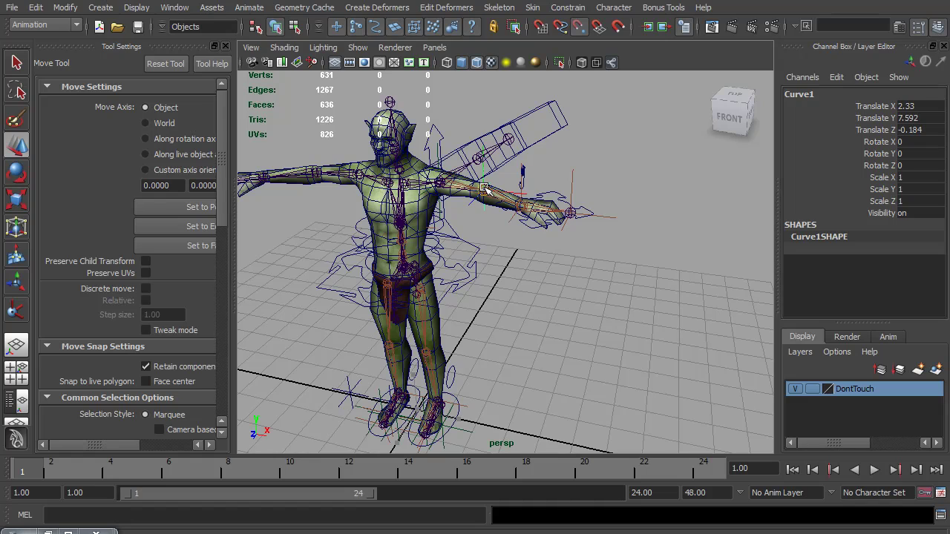
# - Move the pole vector curve behind the left elbow to about -2.39 in Translate Z and rename it PoleV_Arm_LE
pyautogui.keyDown('alt'); pyautogui.moveTo(482, 189); pyautogui.dragTo(458, 233); pyautogui.keyUp('alt')
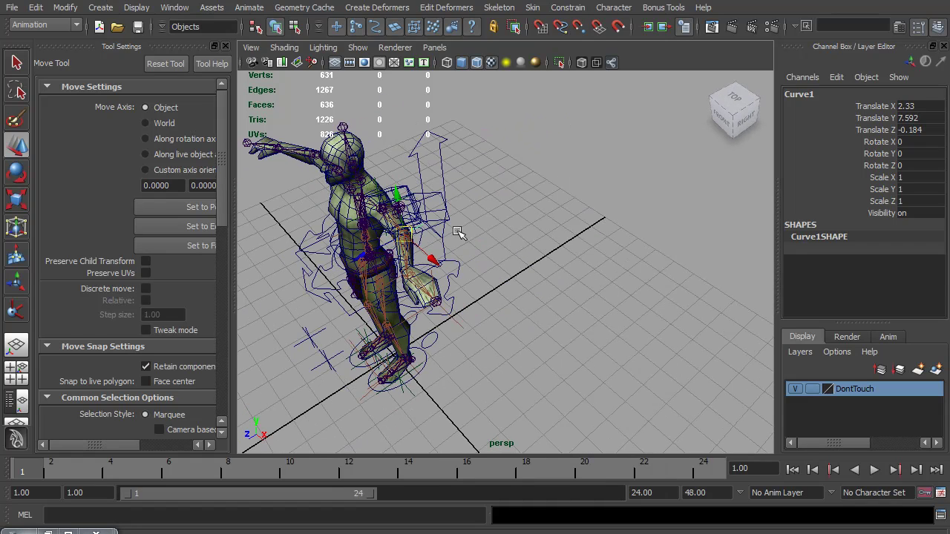
pyautogui.moveTo(376, 258); pyautogui.dragTo(736, 170)
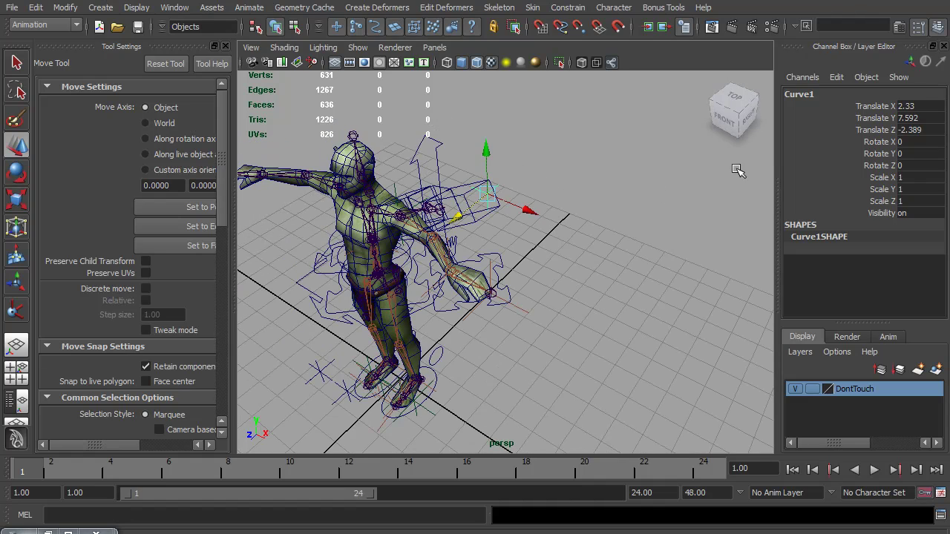
pyautogui.doubleClick(812, 96)
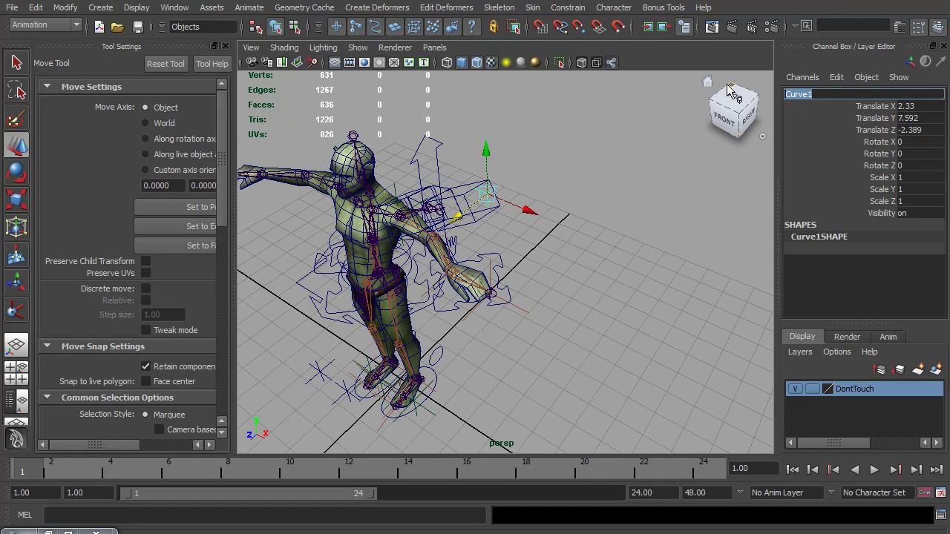
pyautogui.write('PoleV_Arm_LE')
pyautogui.press('Return')
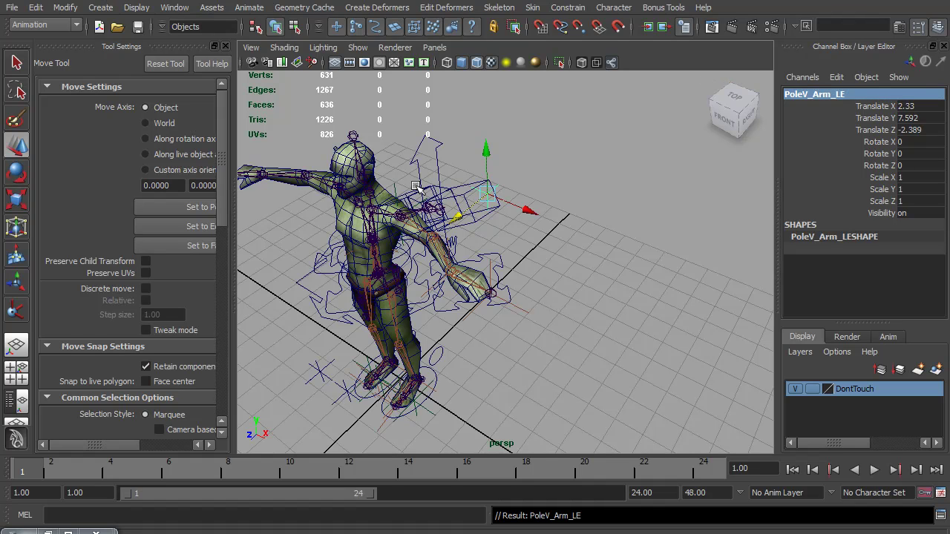
# - Parent PoleV_Arm_LE under the Shoulder_CTR control and reselect the pole vector curve
pyautogui.keyDown('alt'); pyautogui.moveTo(382, 231); pyautogui.dragTo(405, 210); pyautogui.keyUp('alt')
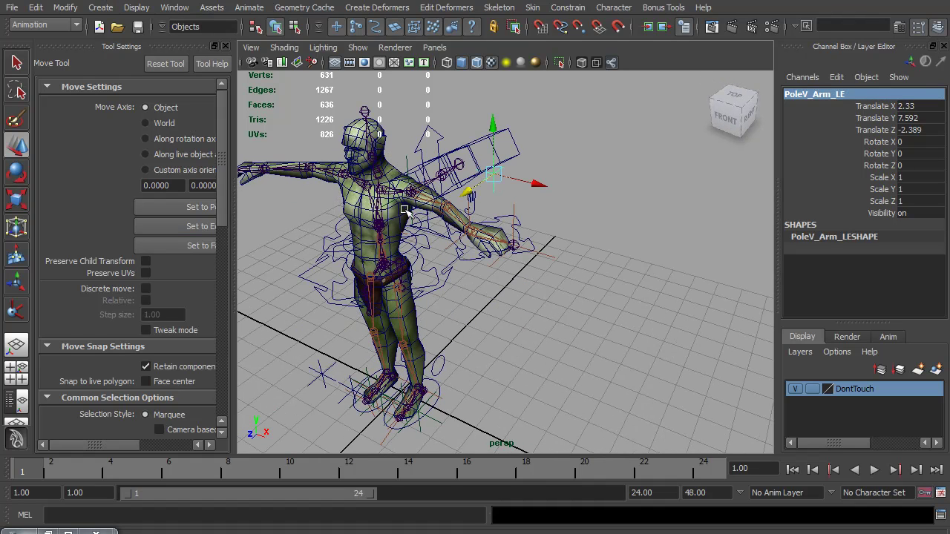
pyautogui.click(336, 227)
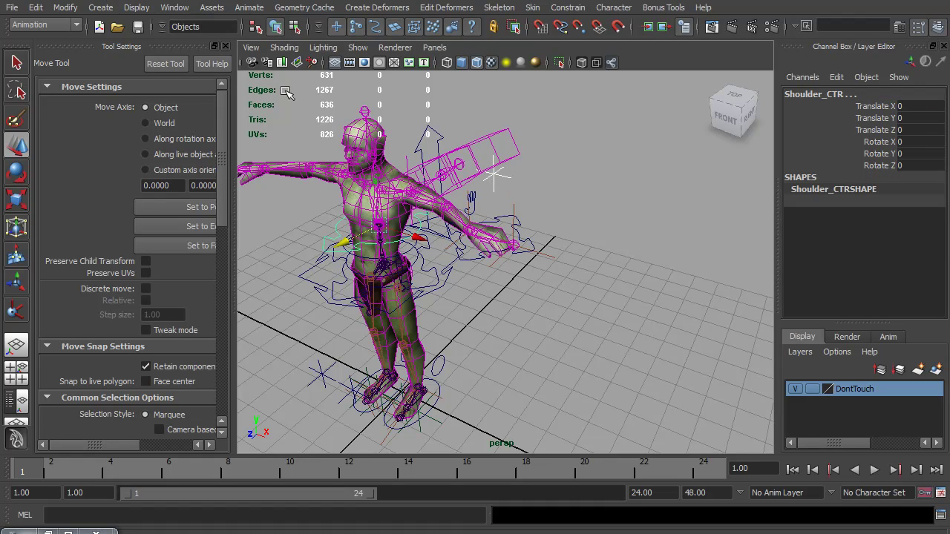
pyautogui.click(469, 250)
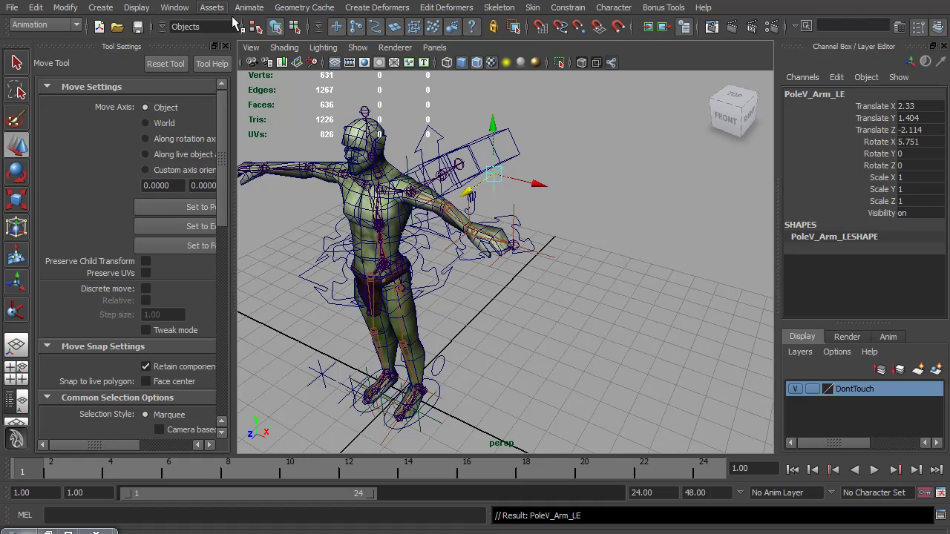
# - Freeze PoleV_Arm_LE's transformations with Translate, Rotate, Scale and Joint orient enabled
pyautogui.click(63, 7)
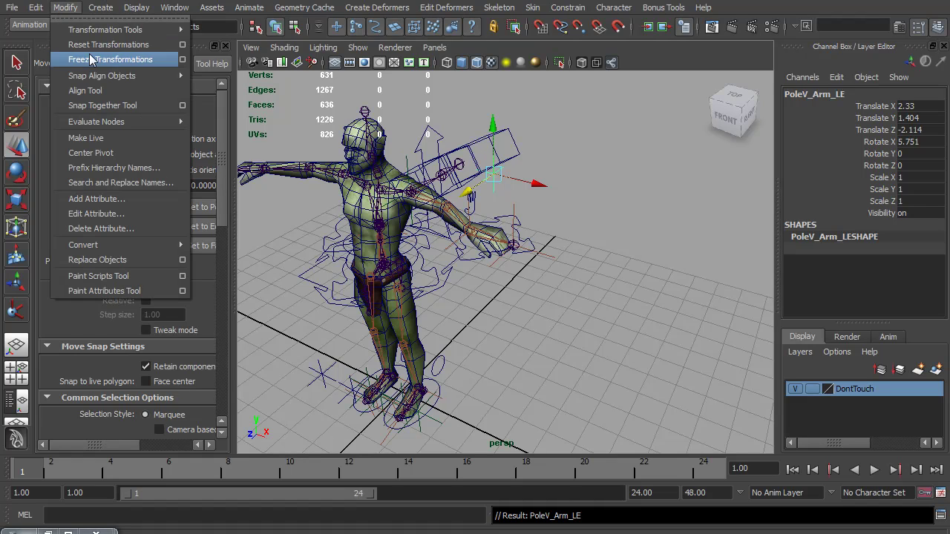
pyautogui.click(182, 59)
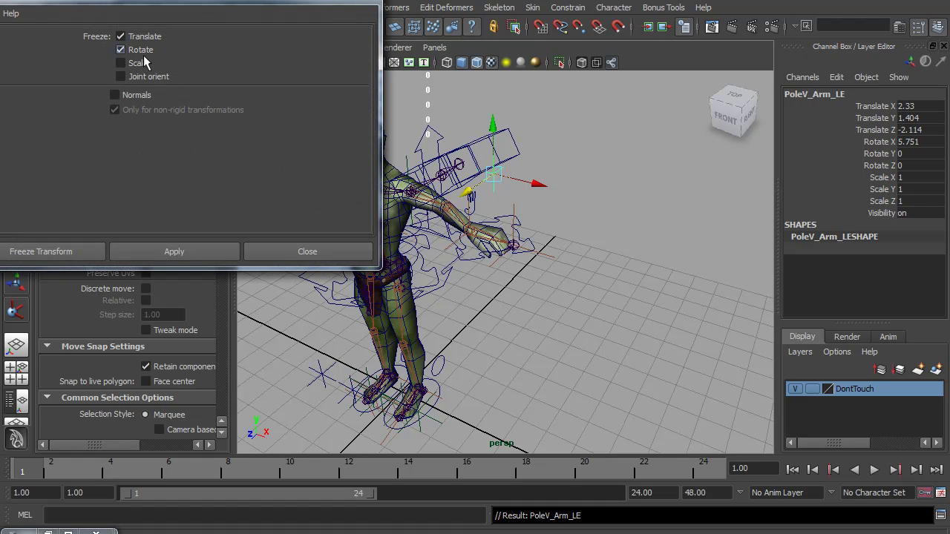
pyautogui.click(174, 252)
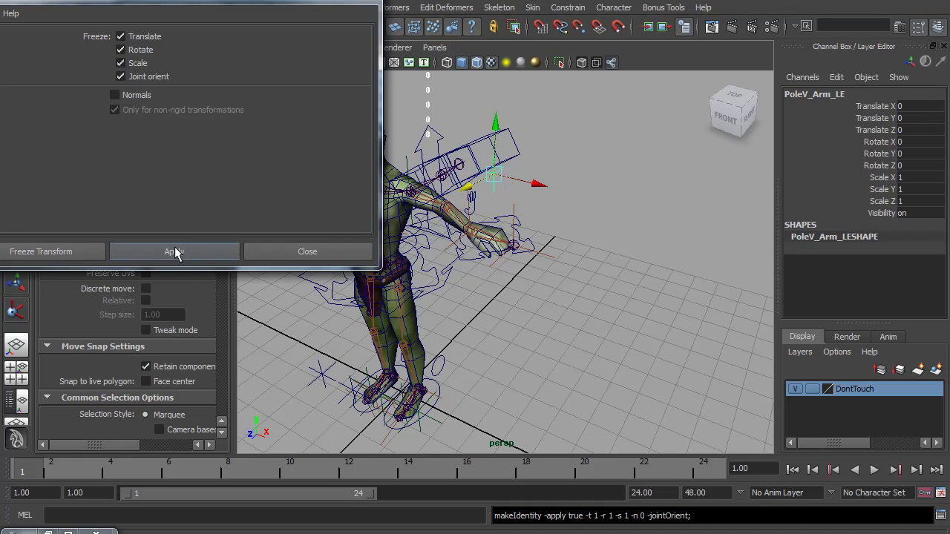
pyautogui.click(364, 1)
# - Apply a Pole Vector constraint from PoleV_Arm_LE to the left arm's ikHandle_Arm_LE
pyautogui.keyDown('alt'); pyautogui.moveTo(483, 205); pyautogui.dragTo(487, 242, button='middle'); pyautogui.keyUp('alt')
pyautogui.scroll(6, 487, 242)
pyautogui.keyDown('alt'); pyautogui.moveTo(487, 242); pyautogui.dragTo(514, 242); pyautogui.keyUp('alt')
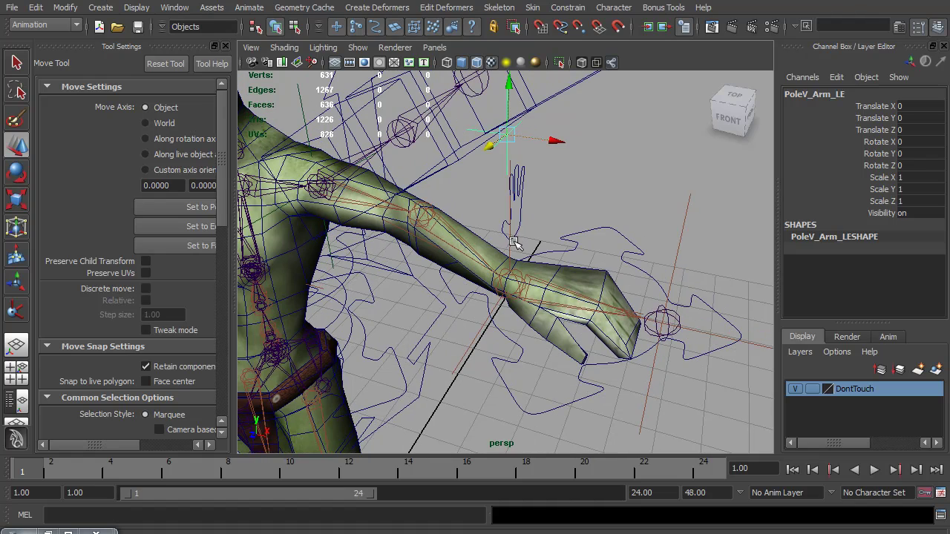
pyautogui.click(570, 172)
pyautogui.click(507, 150)
pyautogui.click(511, 249)
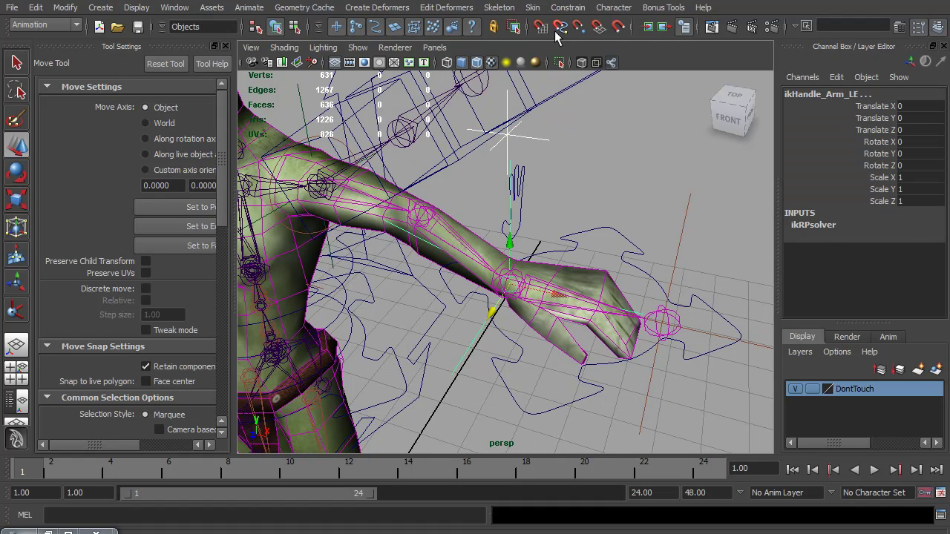
pyautogui.click(568, 7)
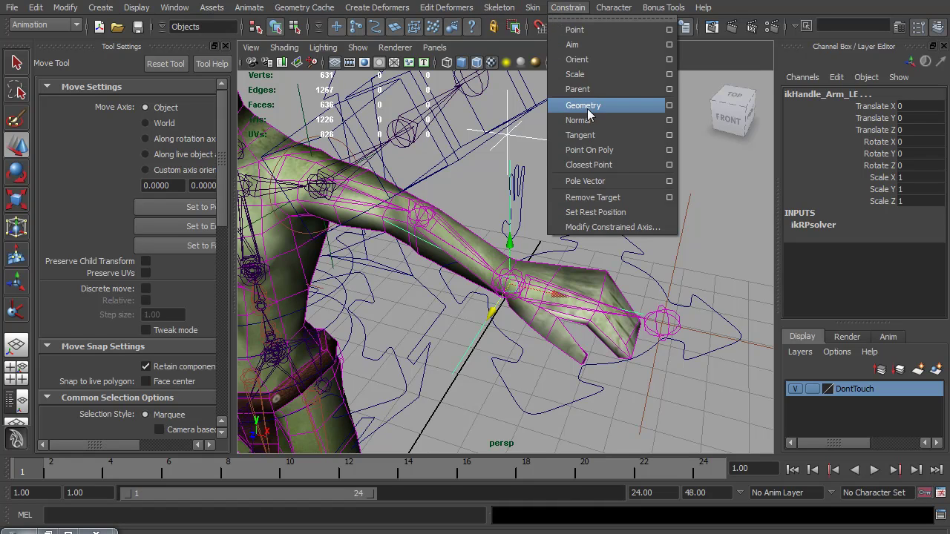
pyautogui.click(590, 182)
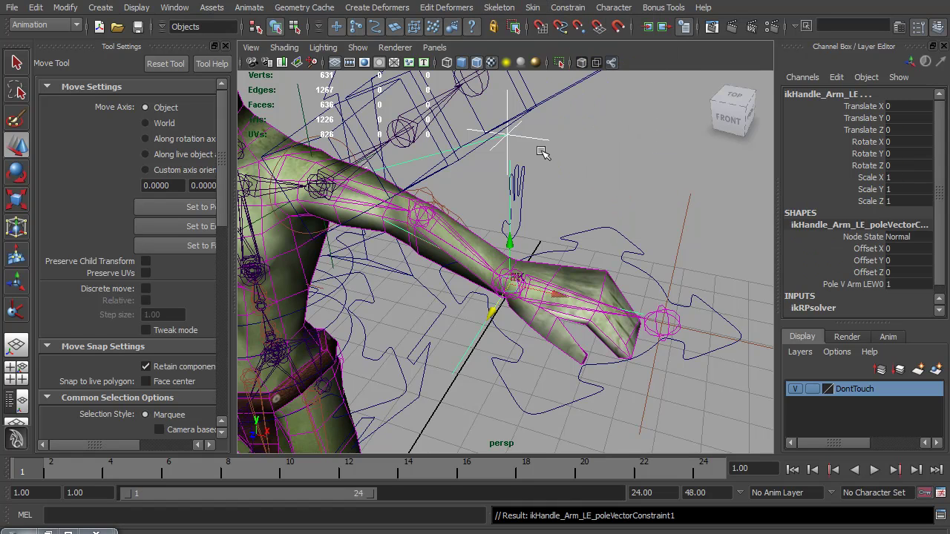
# - Test the left arm's IK by rotating and moving the Hand_CTR_LE control
pyautogui.scroll(3, 503, 210)
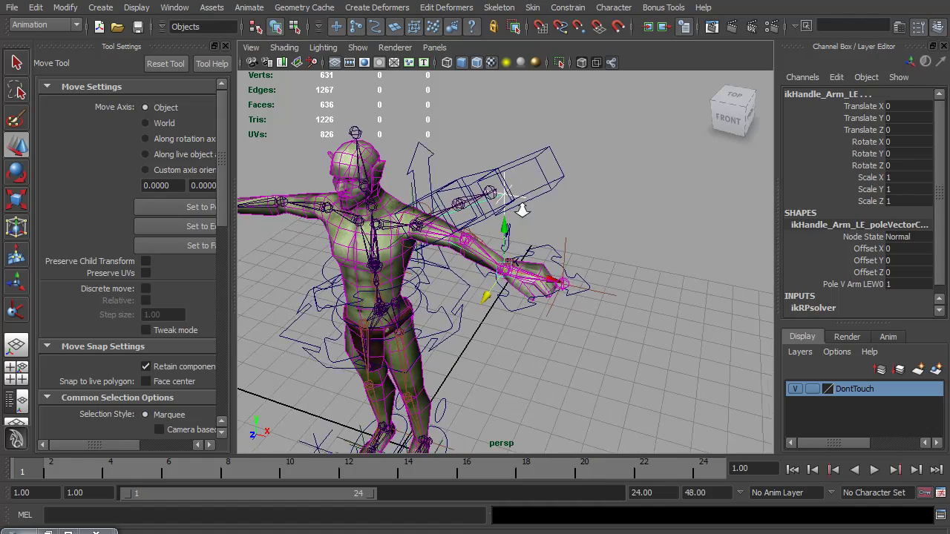
pyautogui.click(568, 228)
pyautogui.press('e')
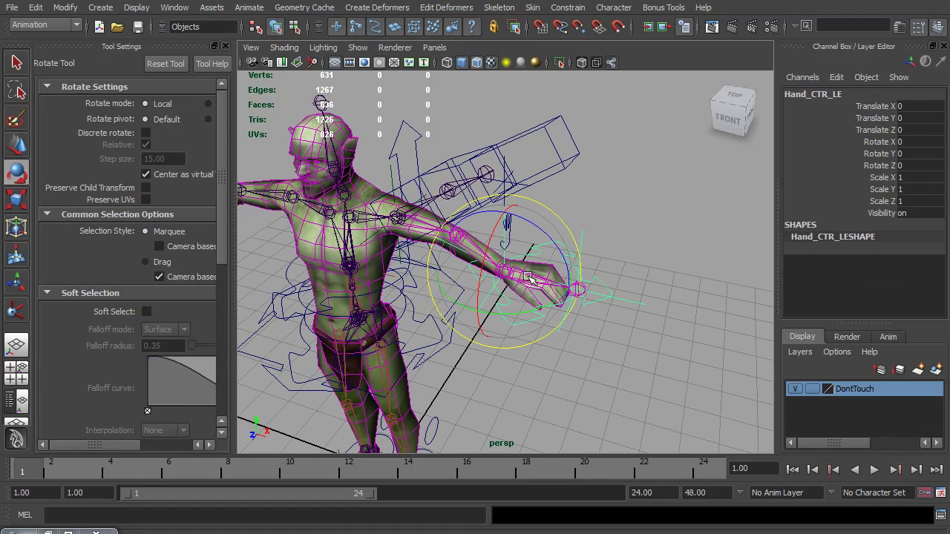
pyautogui.moveTo(506, 279)
pyautogui.mouseDown()
pyautogui.moveTo(520, 275)
pyautogui.moveTo(438, 280)
pyautogui.moveTo(454, 275)
pyautogui.moveTo(465, 283)
pyautogui.moveTo(512, 202)
pyautogui.moveTo(494, 217)
pyautogui.moveTo(504, 296)
pyautogui.moveTo(516, 291)
pyautogui.mouseUp()
pyautogui.press('w')
pyautogui.press('e')
# - Move PoleV_Arm_LE to test the elbow direction, then undo the test transforms on it and Hand_CTR_LE
pyautogui.click(512, 163)
pyautogui.click(506, 154)
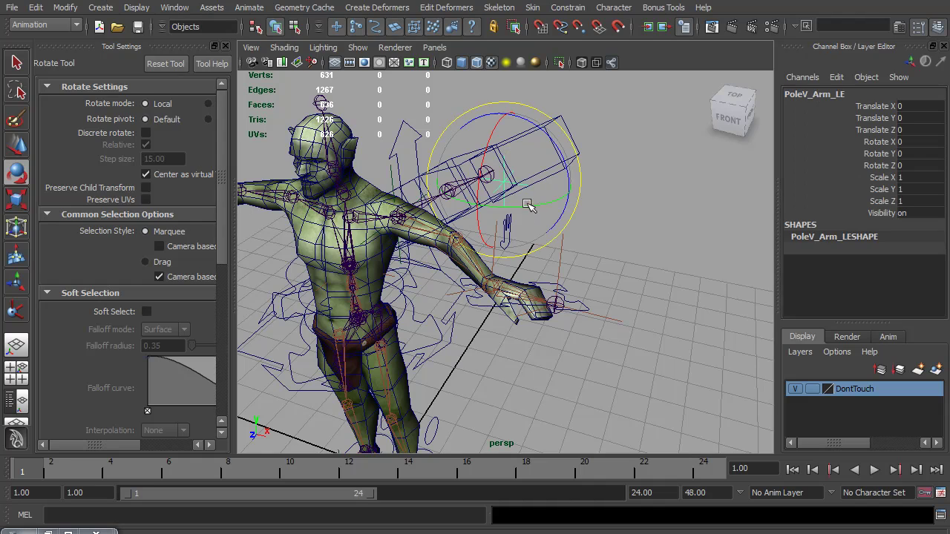
pyautogui.press('w')
pyautogui.moveTo(506, 154); pyautogui.dragTo(493, 250, button='middle')
pyautogui.hotkey('ctrl', 'z')
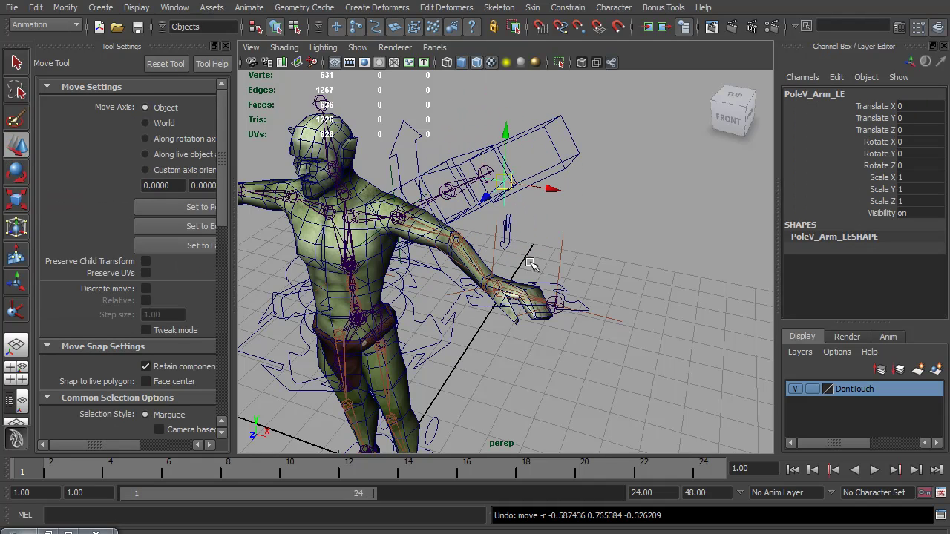
pyautogui.hotkey('ctrl', 'z')
pyautogui.hotkey('ctrl', 'z')
pyautogui.hotkey('ctrl', 'z')
pyautogui.hotkey('ctrl', 'z')
pyautogui.hotkey('ctrl', 'z')
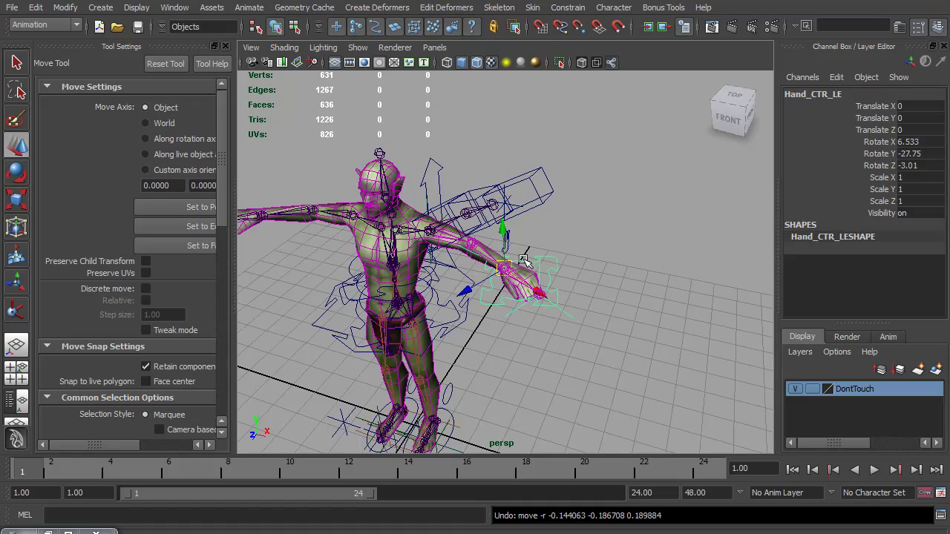
pyautogui.hotkey('ctrl', 'z')
# - Test-rotate the left clavicle joint J_Clav_LE and undo the rotations
pyautogui.keyDown('alt'); pyautogui.moveTo(471, 252); pyautogui.dragTo(521, 264, button='middle'); pyautogui.keyUp('alt')
pyautogui.scroll(6, 511, 249)
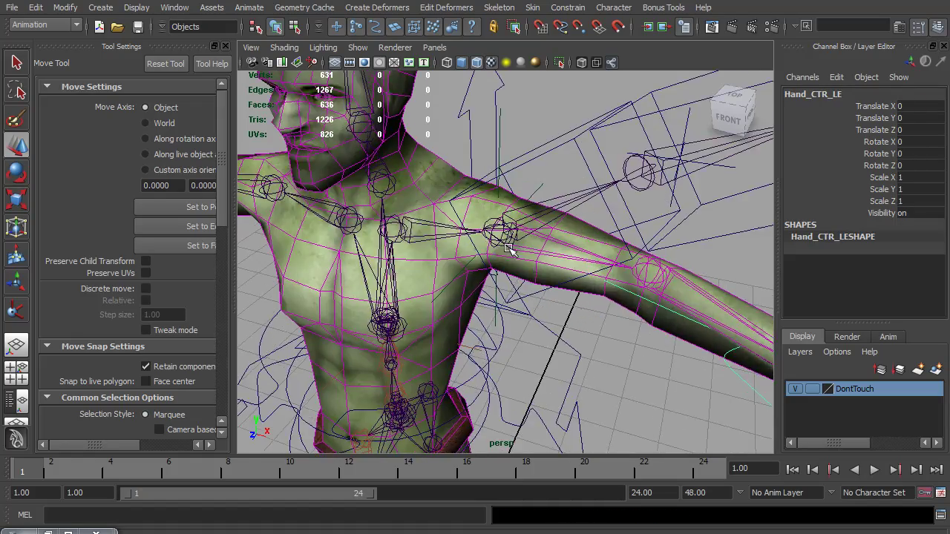
pyautogui.keyDown('alt'); pyautogui.moveTo(509, 248); pyautogui.dragTo(528, 233); pyautogui.keyUp('alt')
pyautogui.keyDown('alt'); pyautogui.moveTo(534, 184); pyautogui.dragTo(510, 224, button='middle'); pyautogui.keyUp('alt')
pyautogui.keyDown('alt'); pyautogui.moveTo(510, 224); pyautogui.dragTo(523, 242); pyautogui.keyUp('alt')
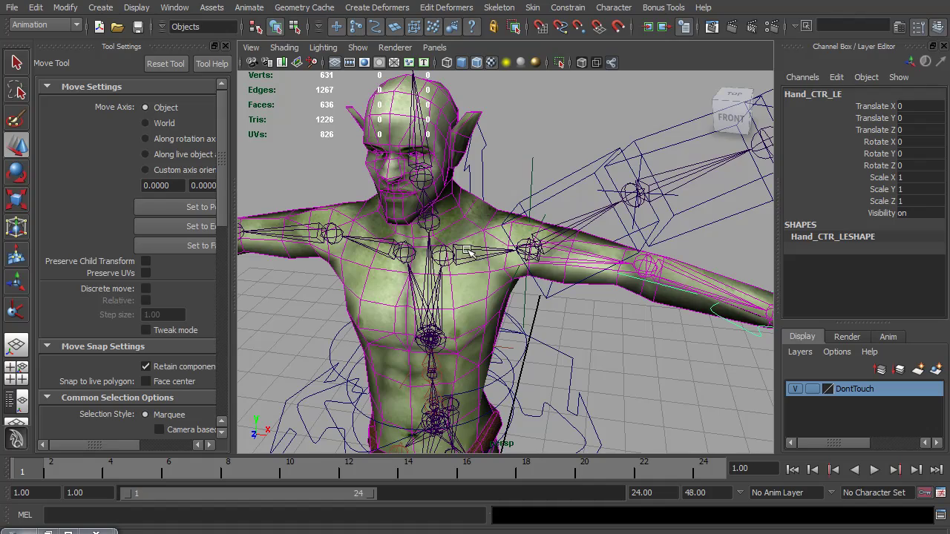
pyautogui.click(469, 252)
pyautogui.scroll(-5, 519, 259)
pyautogui.press('e')
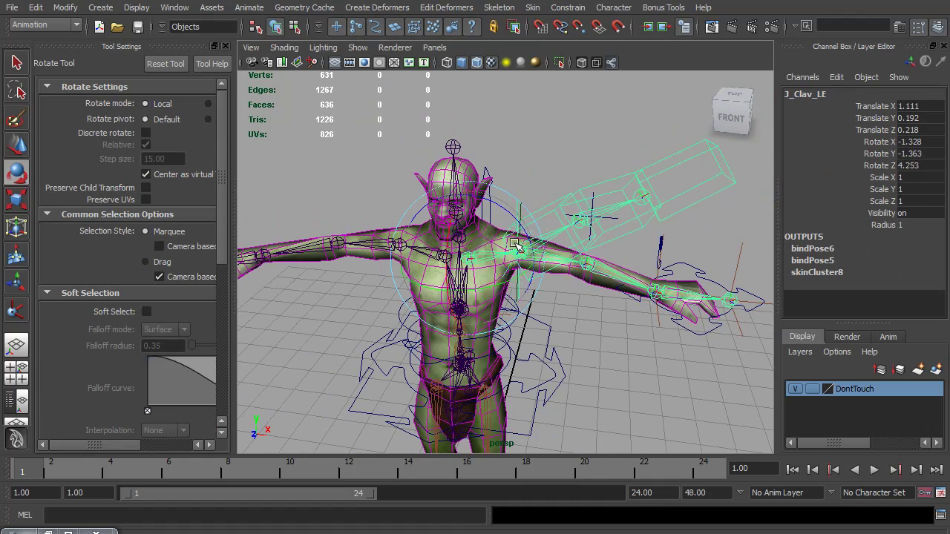
pyautogui.moveTo(518, 248); pyautogui.dragTo(516, 253)
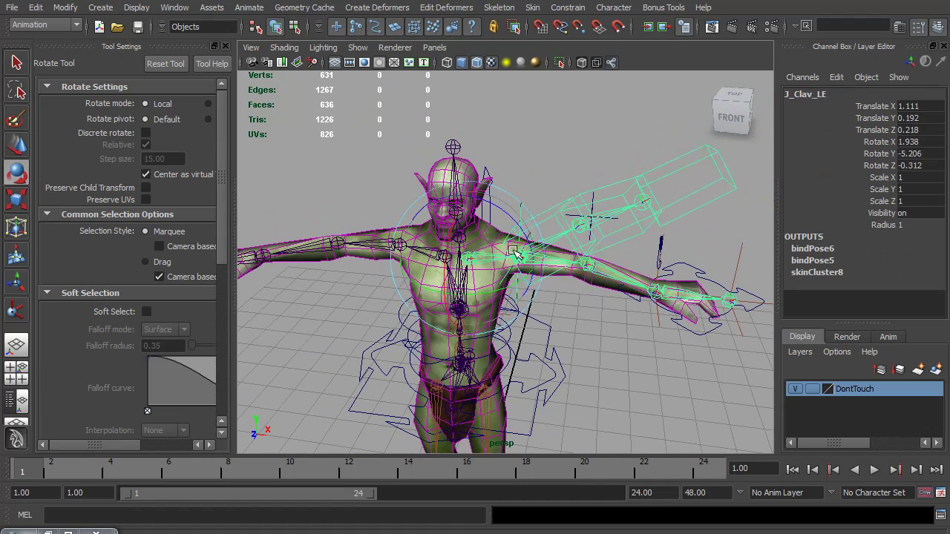
pyautogui.hotkey('ctrl', 'z')
pyautogui.hotkey('ctrl', 'z')
pyautogui.hotkey('ctrl', 'z')
pyautogui.hotkey('ctrl', 'z')
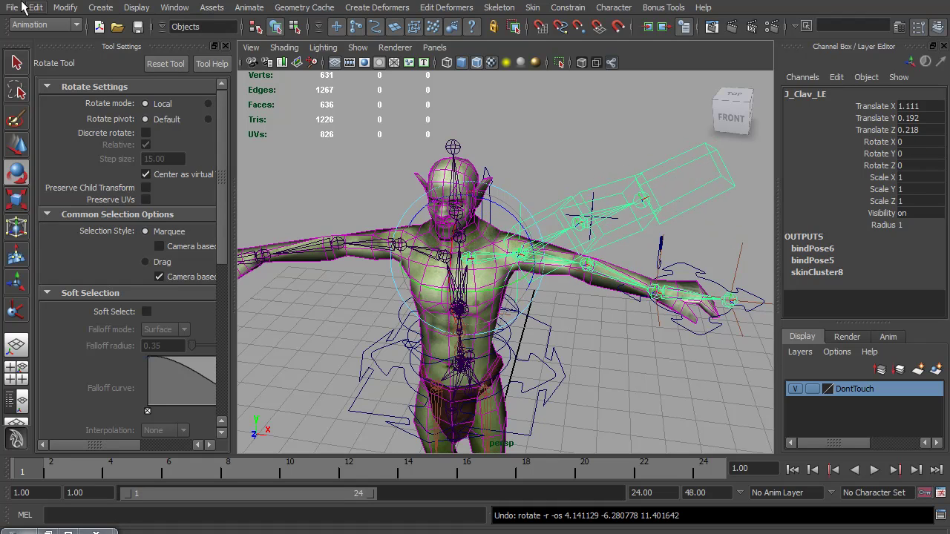
# - Import Cube_Curve.mb from the RiggingTuts folder into the scene
pyautogui.click(21, 6)
pyautogui.click(394, 285)
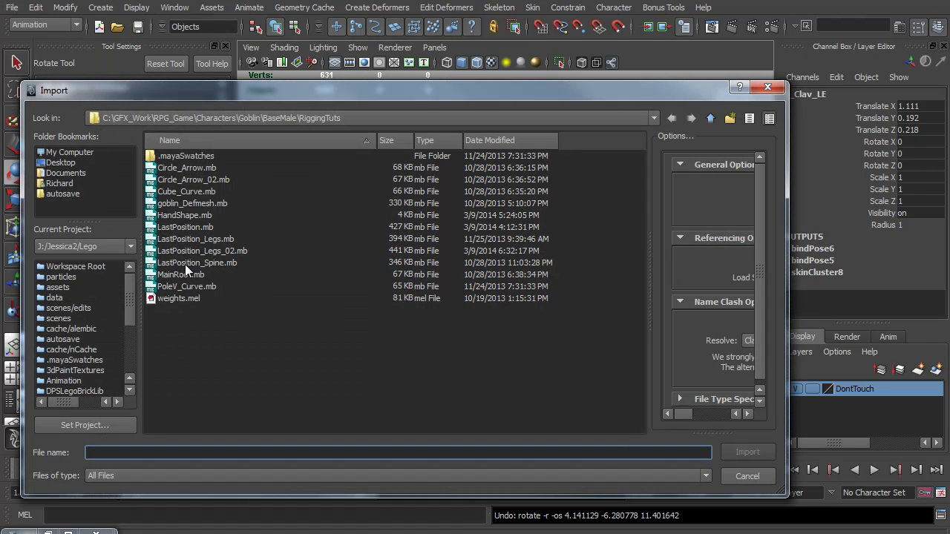
pyautogui.click(183, 191)
pyautogui.click(747, 452)
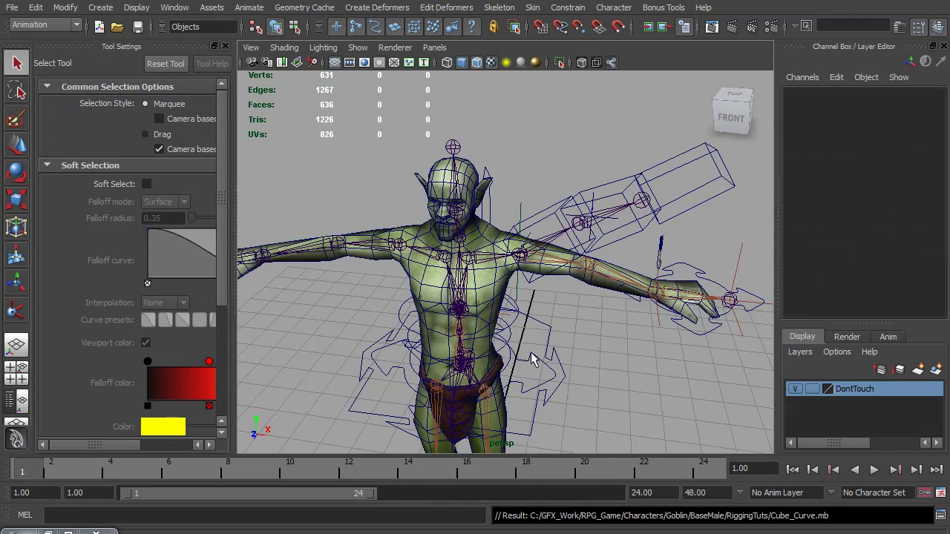
# - Select the imported cube curve around the goblin's feet and snap it to the left clavicle joint
pyautogui.keyDown('alt'); pyautogui.moveTo(452, 308); pyautogui.dragTo(473, 284); pyautogui.keyUp('alt')
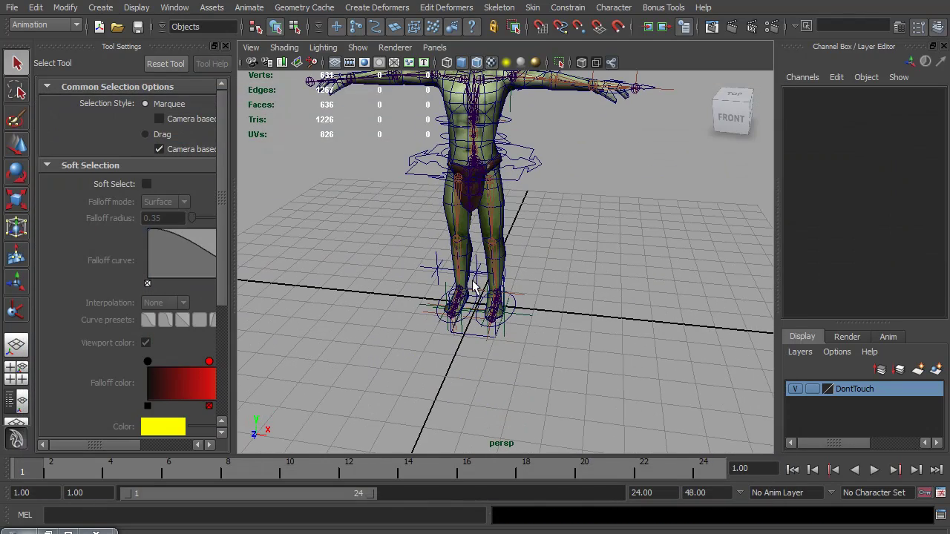
pyautogui.click(480, 341)
pyautogui.keyDown('alt'); pyautogui.moveTo(483, 333); pyautogui.dragTo(470, 364); pyautogui.keyUp('alt')
pyautogui.press('w')
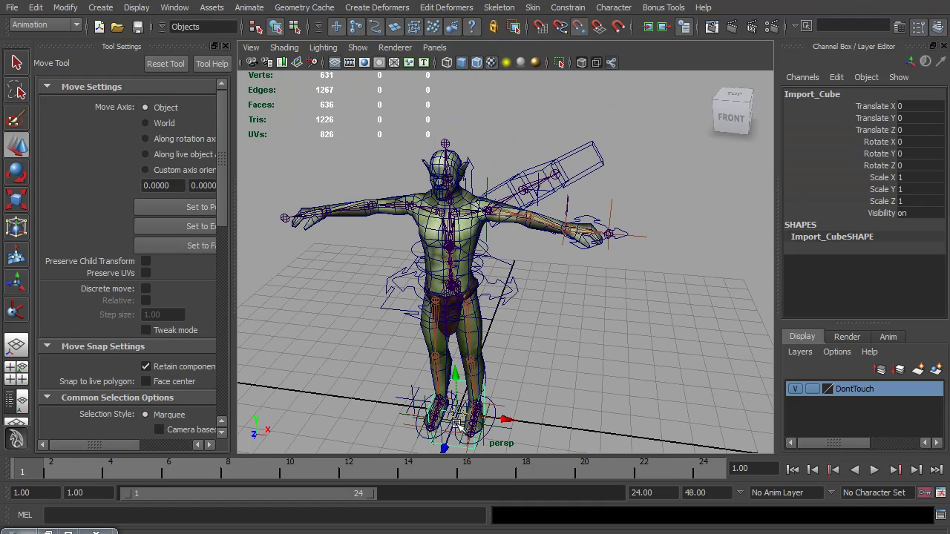
pyautogui.moveTo(457, 412); pyautogui.dragTo(457, 213)
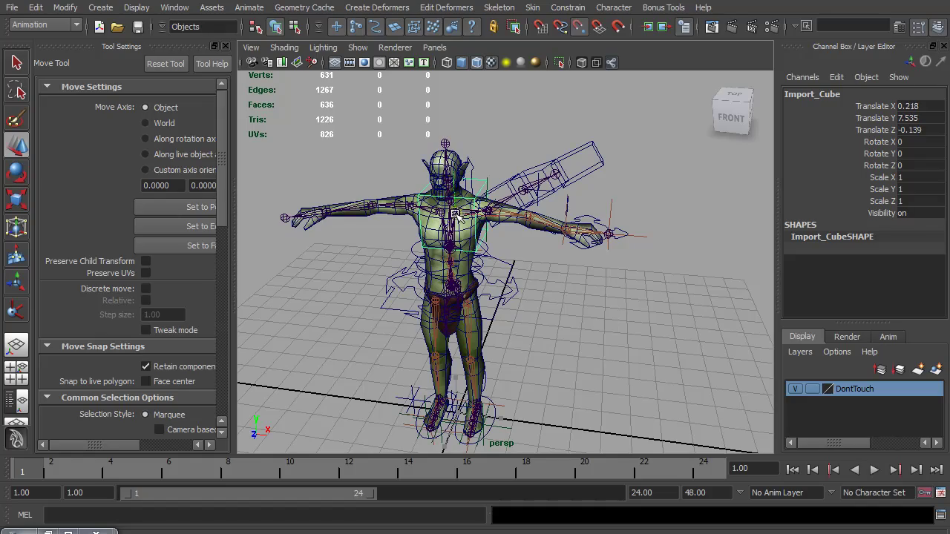
# - Parent the cube curve under the chest joint from which the left clavicle branches
pyautogui.keyDown('alt'); pyautogui.moveTo(467, 227); pyautogui.dragTo(494, 267, button='middle'); pyautogui.keyUp('alt')
pyautogui.keyDown('alt'); pyautogui.moveTo(493, 269); pyautogui.dragTo(551, 301, button='right'); pyautogui.keyUp('alt')
pyautogui.keyDown('alt'); pyautogui.moveTo(551, 300); pyautogui.dragTo(587, 287); pyautogui.keyUp('alt')
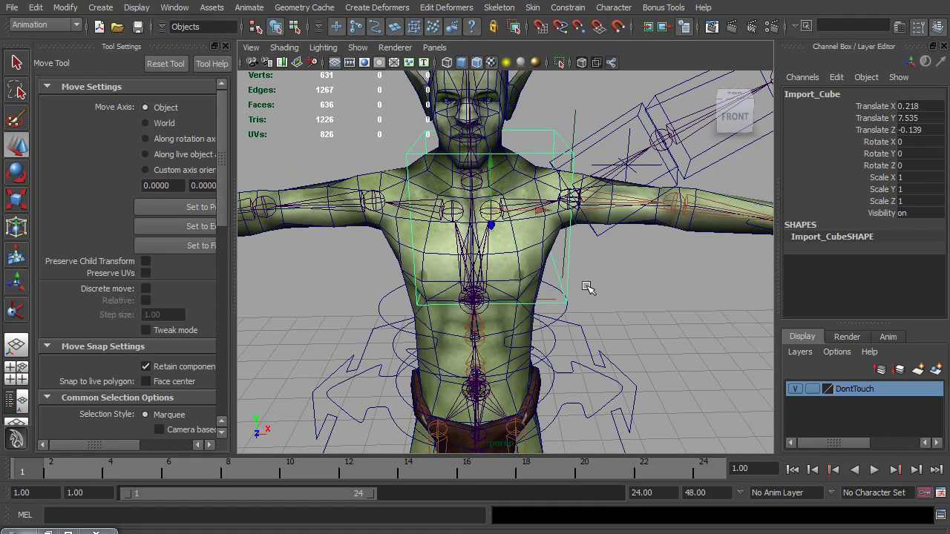
pyautogui.click(475, 258)
pyautogui.hotkey('ctrl', 'z')
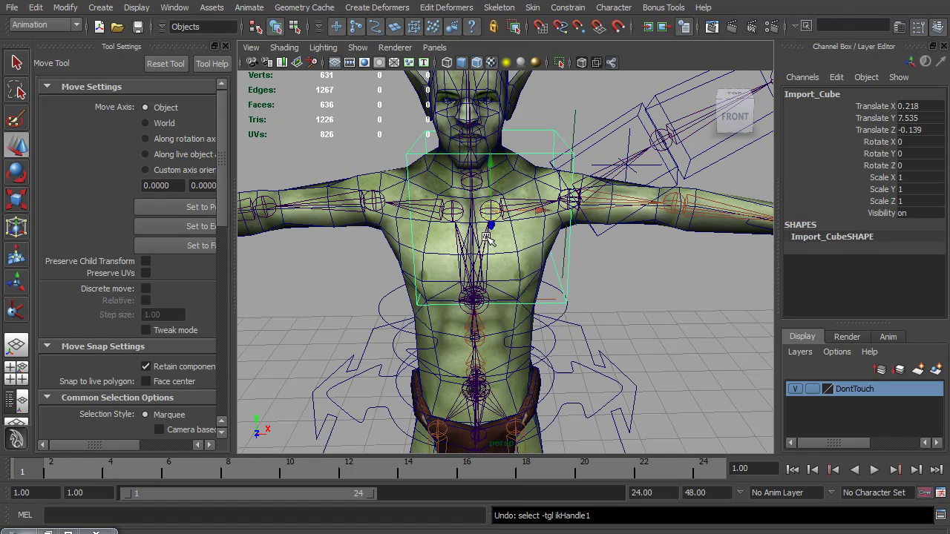
pyautogui.click(487, 238)
pyautogui.press('Up')
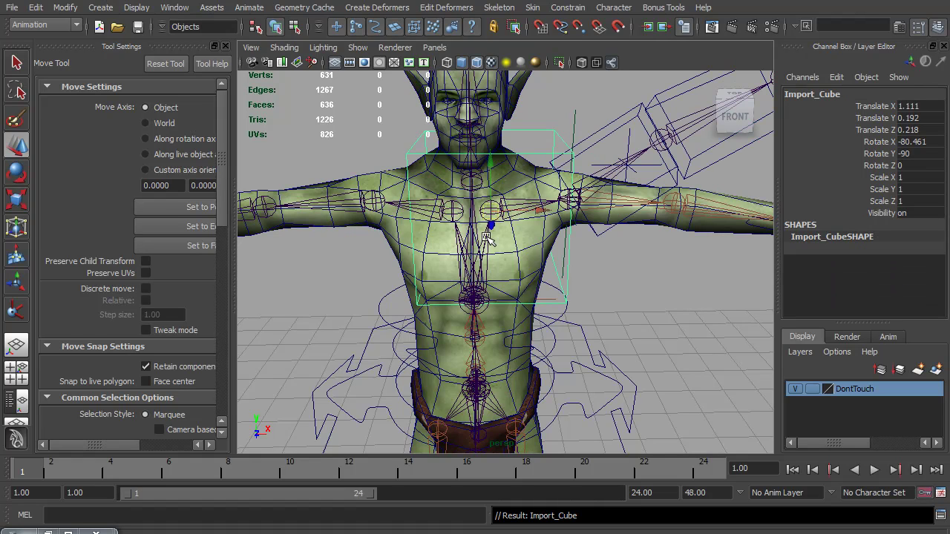
pyautogui.click(538, 140)
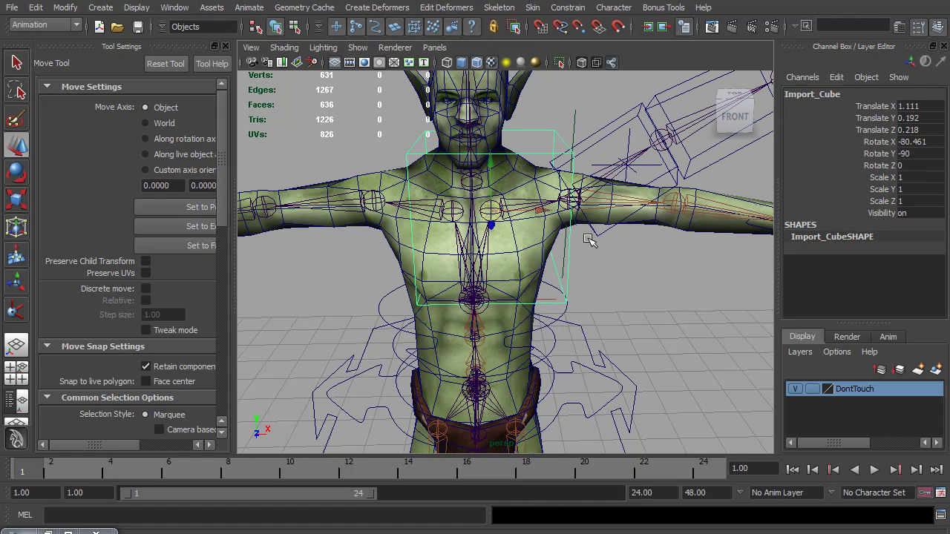
# - Scale down all the cube curve's control vertices and move them just above the left shoulder, leaving its pivot on the clavicle joint
pyautogui.press('F8')
pyautogui.moveTo(468, 189); pyautogui.dragTo(364, 91)
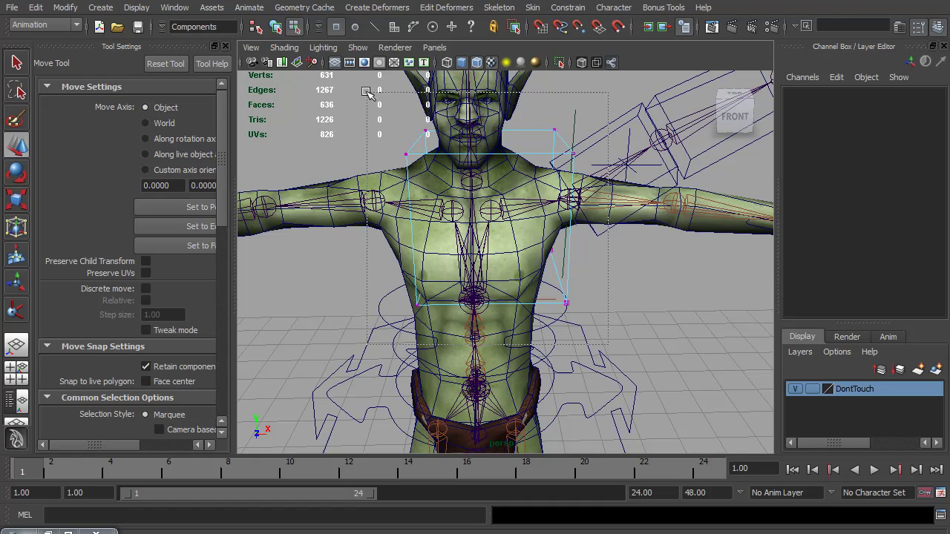
pyautogui.press('r')
pyautogui.moveTo(492, 212); pyautogui.dragTo(417, 213)
pyautogui.press('w')
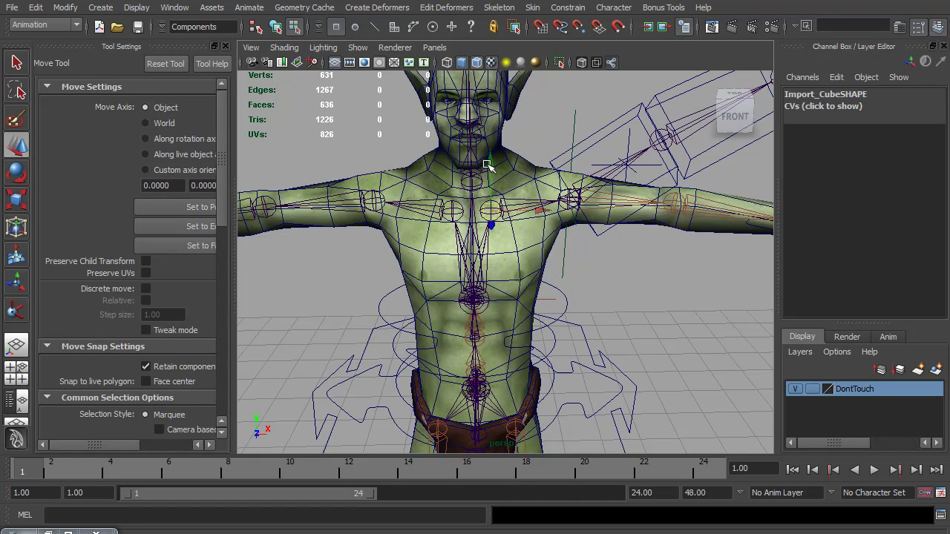
pyautogui.moveTo(491, 178); pyautogui.dragTo(483, 95)
pyautogui.moveTo(545, 139)
pyautogui.mouseDown()
pyautogui.moveTo(590, 142)
pyautogui.moveTo(549, 152)
pyautogui.mouseUp()
pyautogui.press('r')
pyautogui.press('F8')
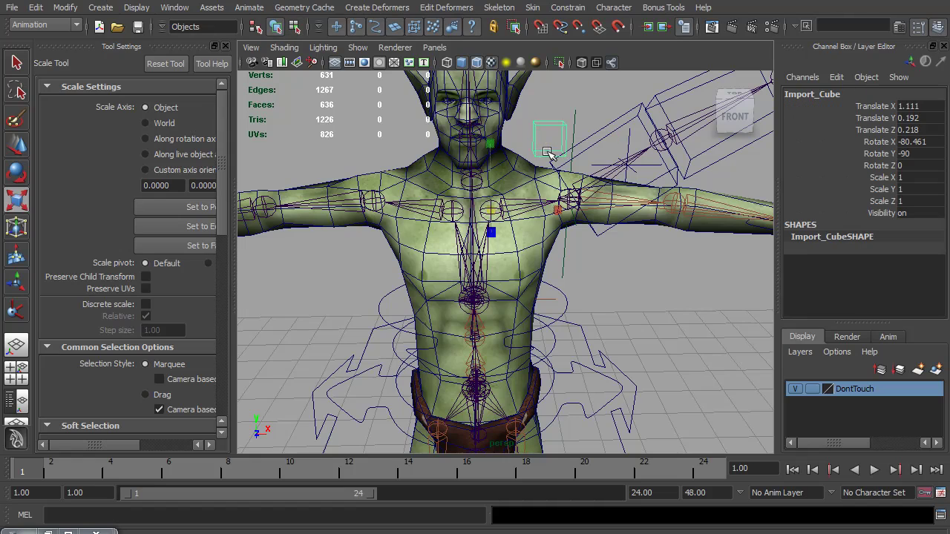
# - Parent-constrain the left clavicle joint J_Clav_LE to the cube curve
pyautogui.click(536, 212)
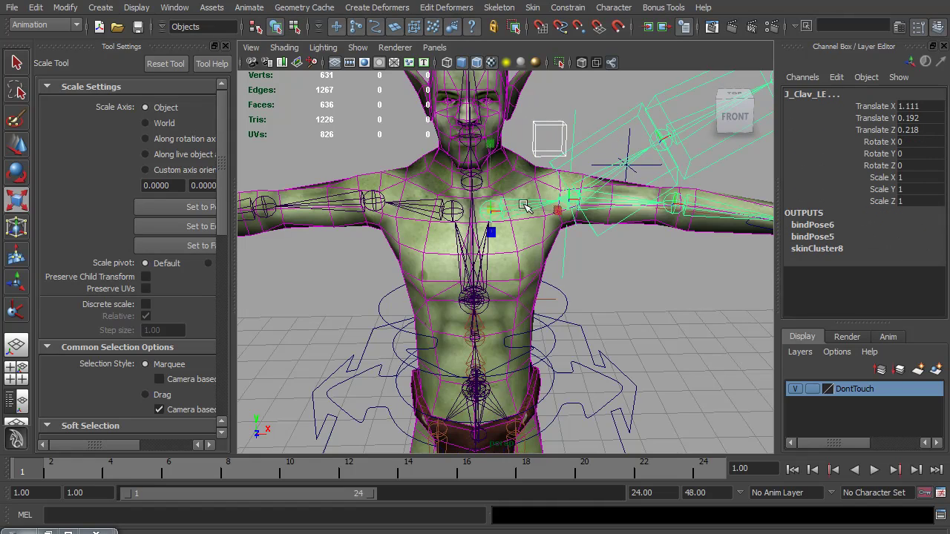
pyautogui.click(566, 9)
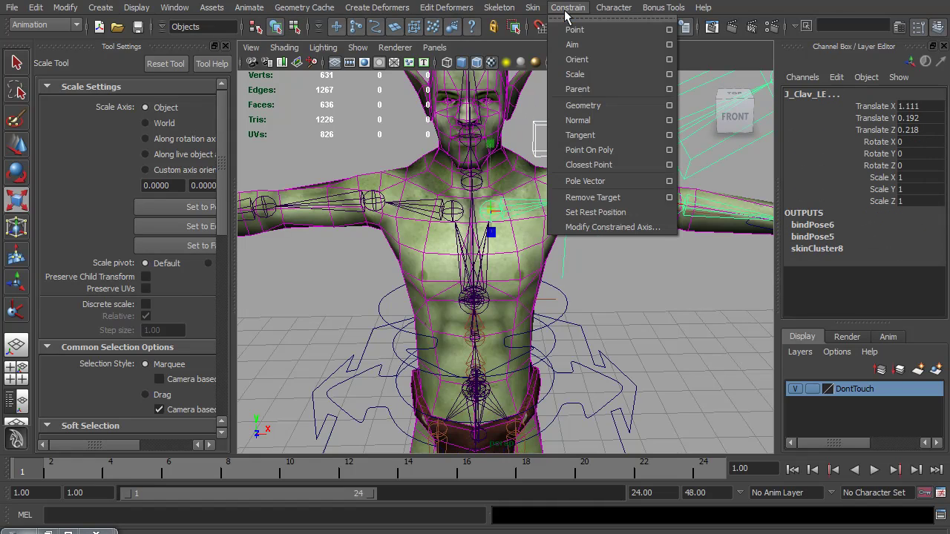
pyautogui.click(585, 89)
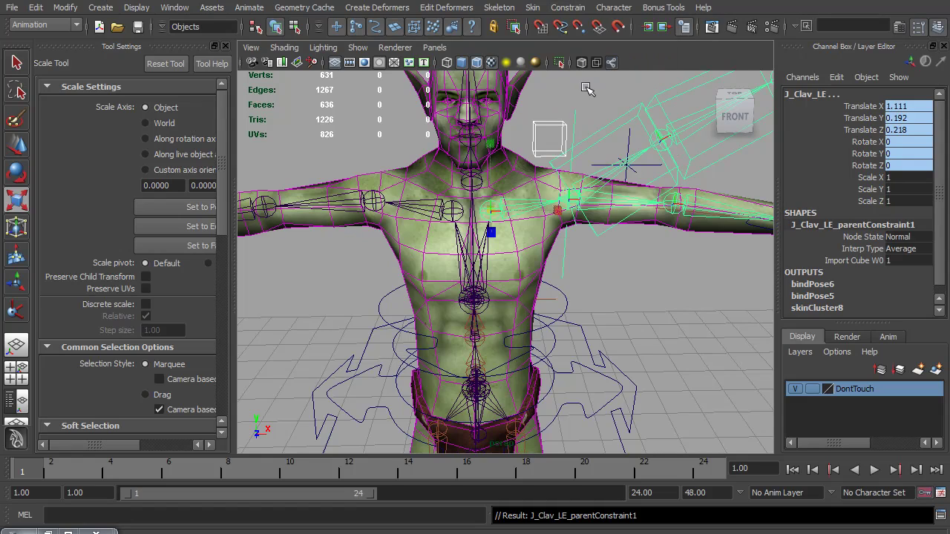
# - Rename the cube curve above the left shoulder as Clav_CTR_LE and ready it for rotation
pyautogui.click(547, 133)
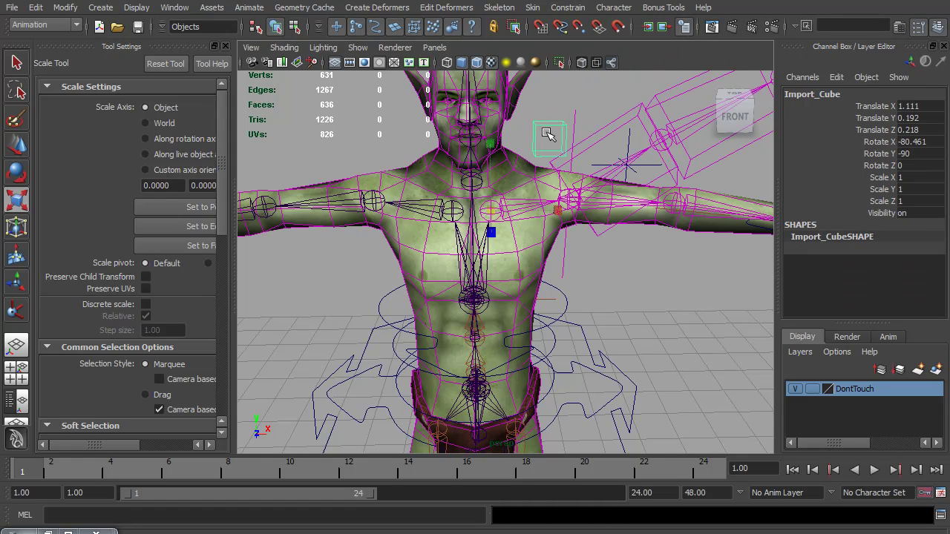
pyautogui.doubleClick(806, 93)
pyautogui.write('Cl')
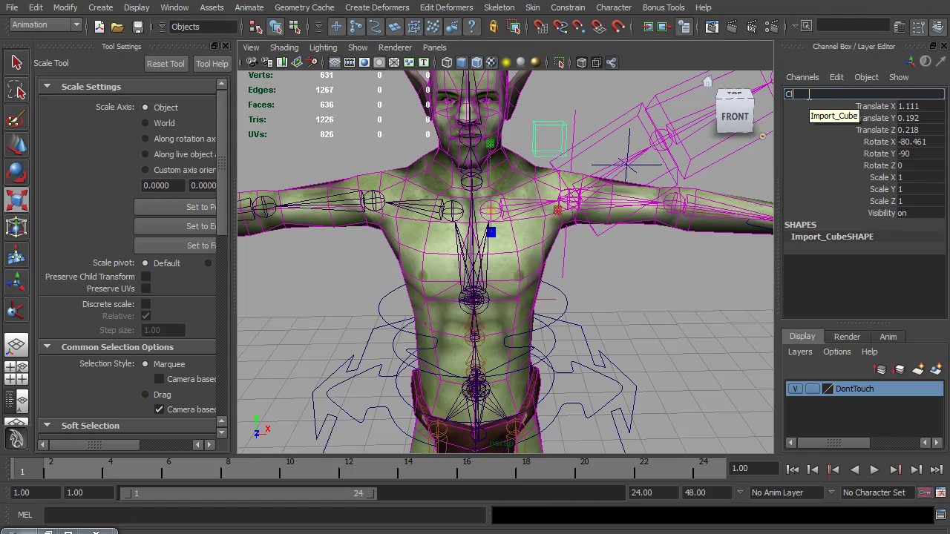
pyautogui.write('av_CTR_LE')
pyautogui.press('Return')
pyautogui.press('e')
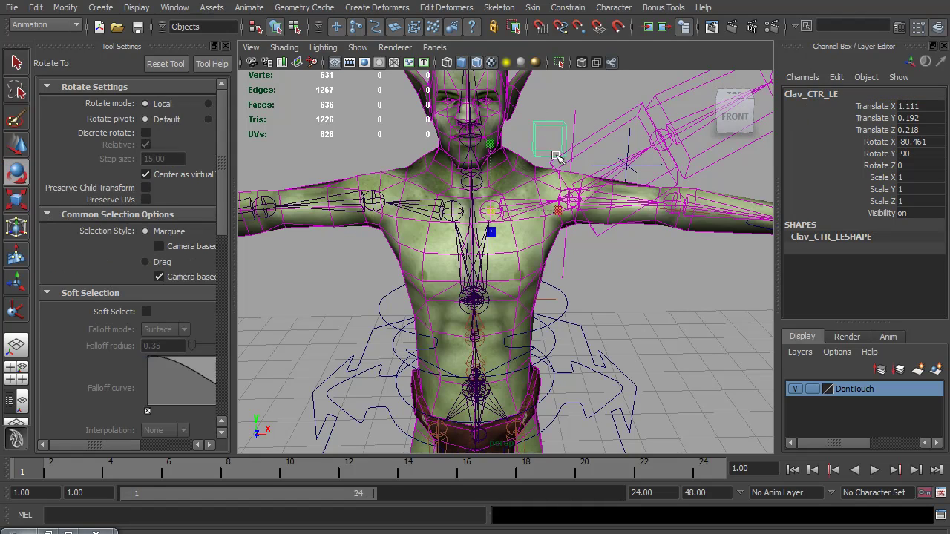
# - Test-rotate the Clav_CTR_LE control to see how the left arm follows, and undo the rotation
pyautogui.moveTo(526, 193); pyautogui.dragTo(537, 186)
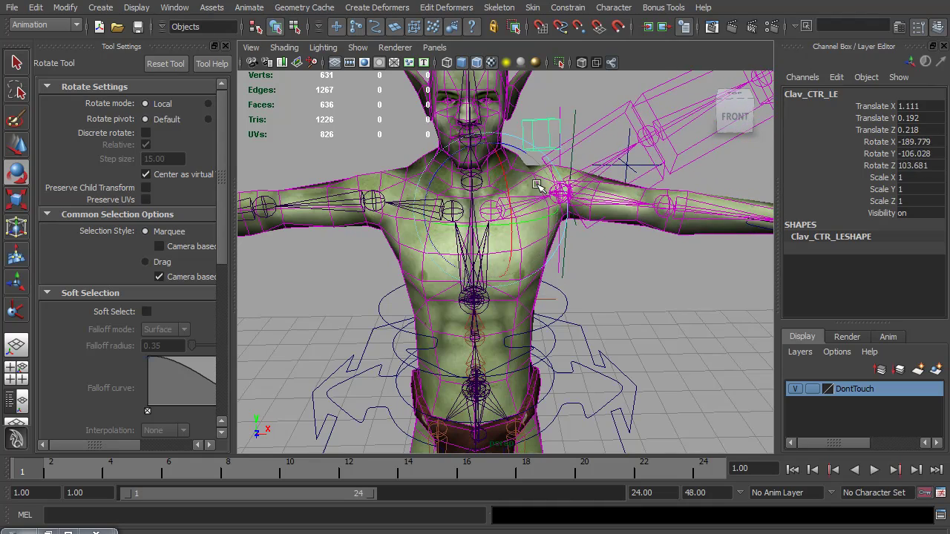
pyautogui.hotkey('ctrl', 'z')
pyautogui.hotkey('ctrl', 'z')
pyautogui.hotkey('ctrl', 'z')
pyautogui.hotkey('ctrl', 'z')
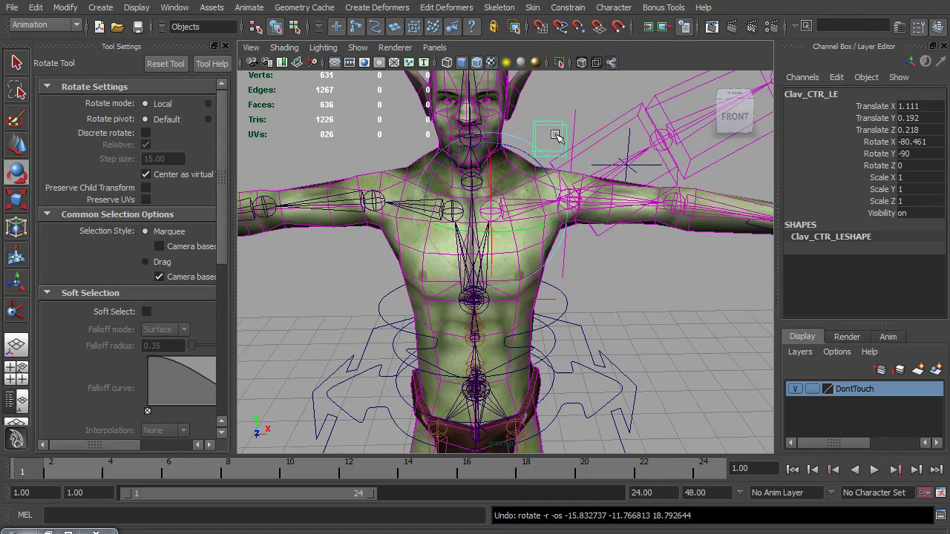
# - Delete the parent constraint J_Clav_LE_parentConstraint1 from the left clavicle joint with a MEL delete command
pyautogui.press('q')
pyautogui.click(569, 218)
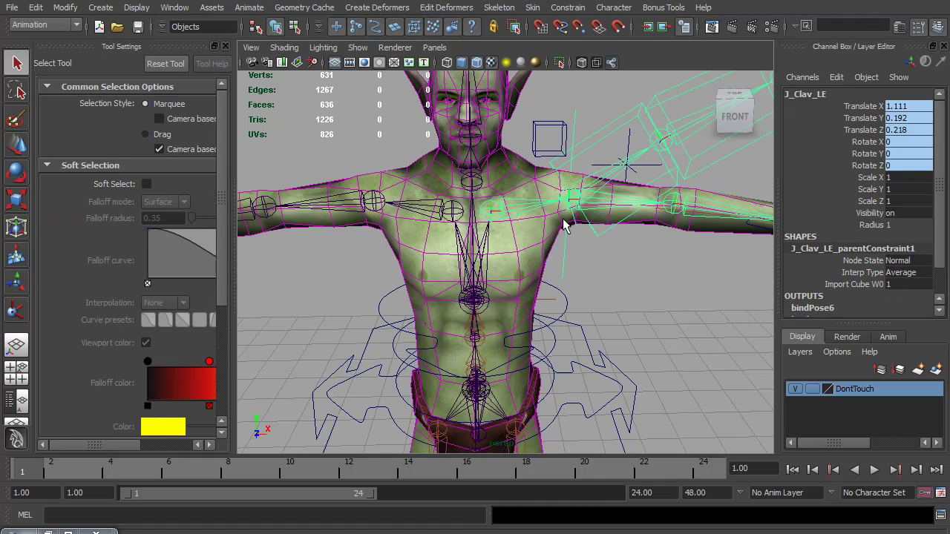
pyautogui.doubleClick(863, 248)
pyautogui.hotkey('ctrl', 'c')
pyautogui.click(419, 516)
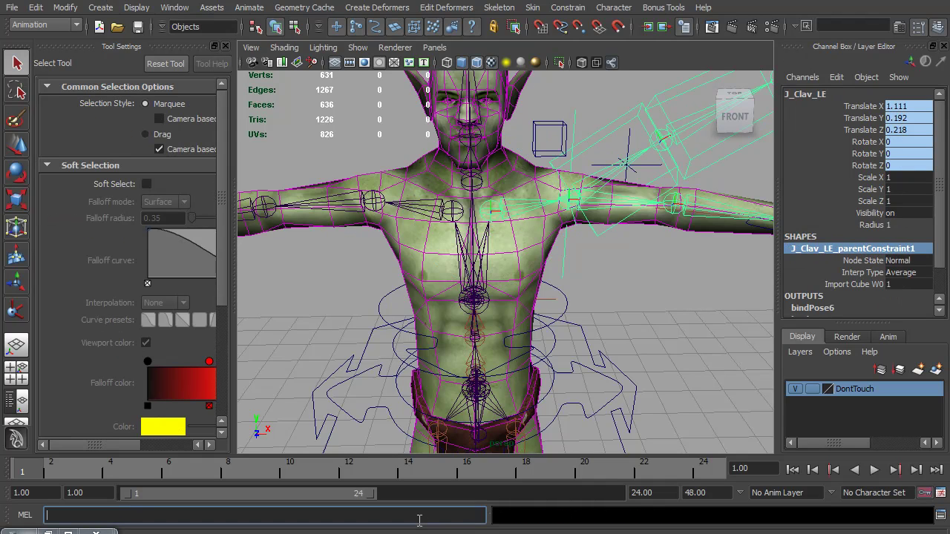
pyautogui.write('delete')
pyautogui.hotkey('ctrl', 'v')
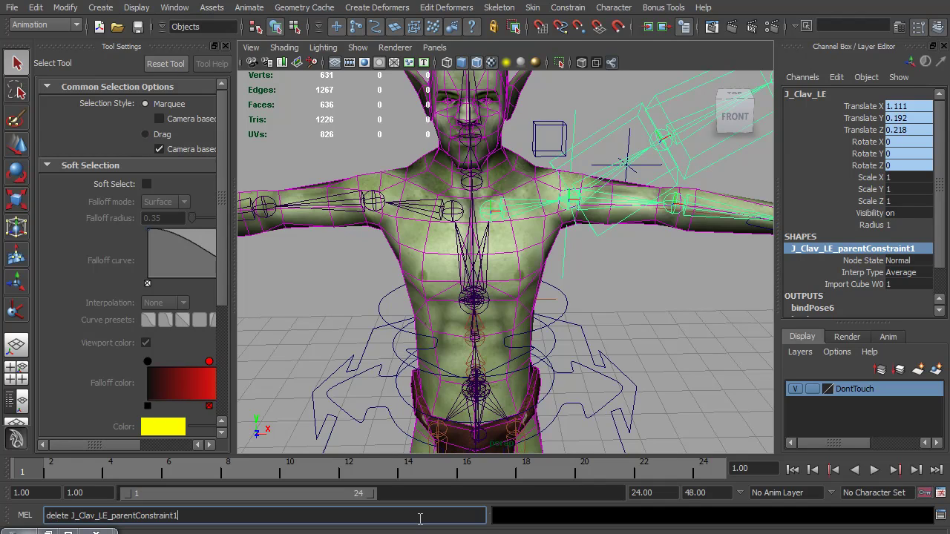
pyautogui.press('Return')
# - Freeze the transformations of the Clav_CTR_LE cube control
pyautogui.click(545, 133)
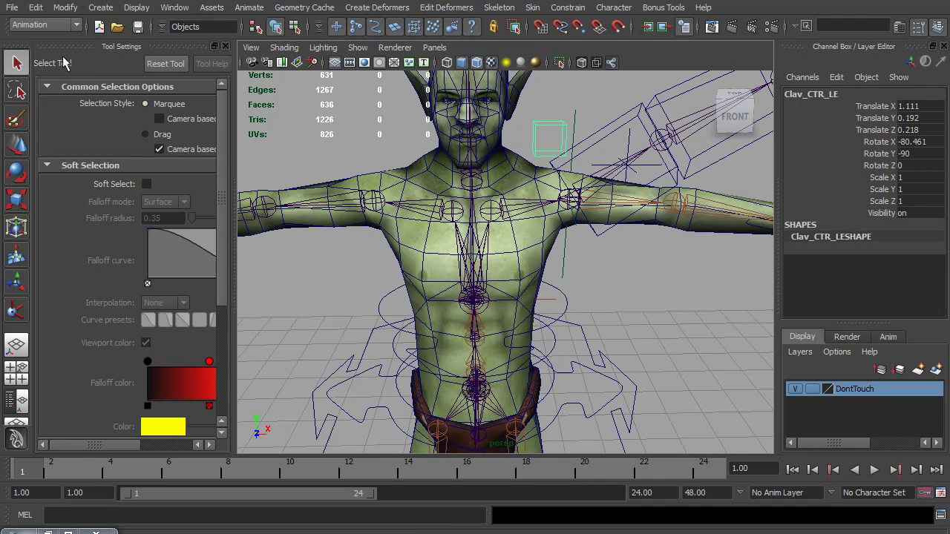
pyautogui.click(66, 8)
pyautogui.click(95, 60)
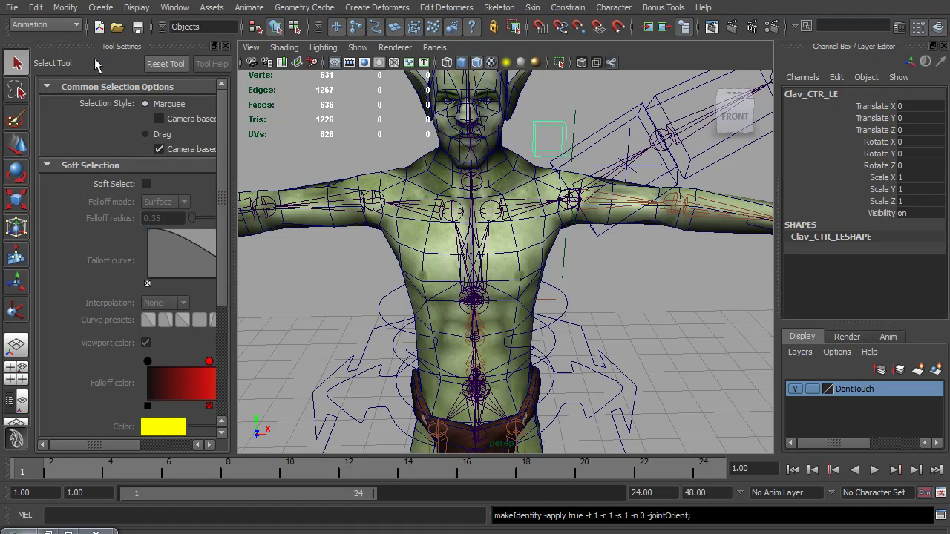
# - Parent-constrain the left clavicle joint J_Clav_LE to Clav_CTR_LE with Maintain offset turned on
pyautogui.keyDown('shift'); pyautogui.click(520, 207); pyautogui.keyUp('shift')
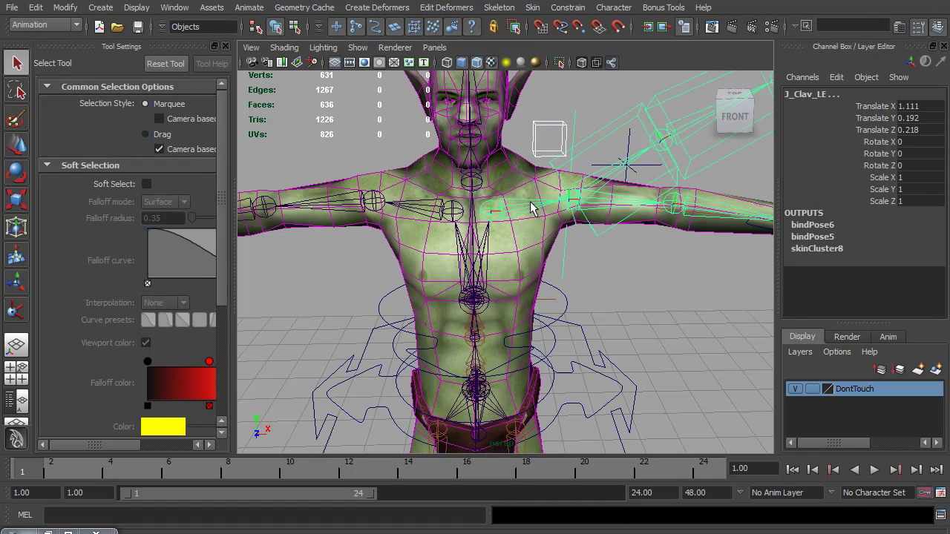
pyautogui.click(568, 7)
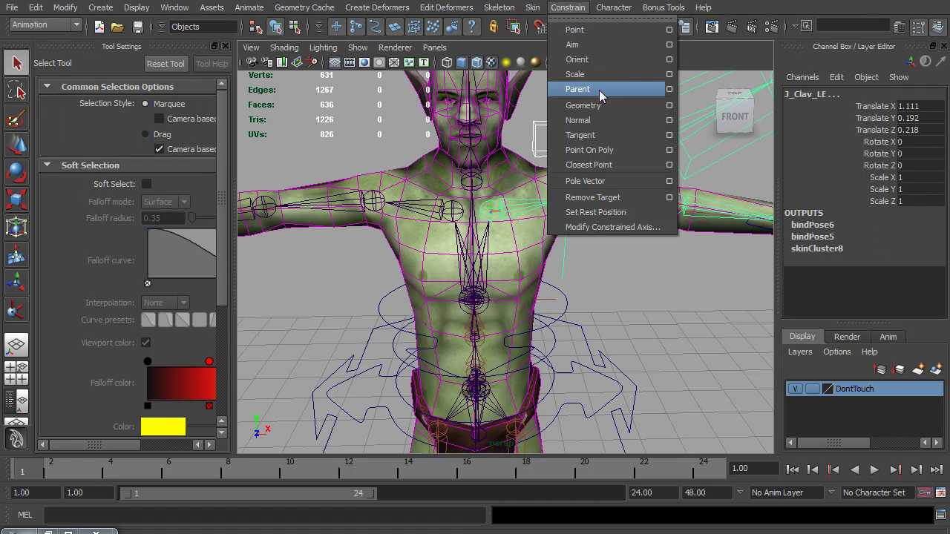
pyautogui.click(669, 89)
pyautogui.click(115, 36)
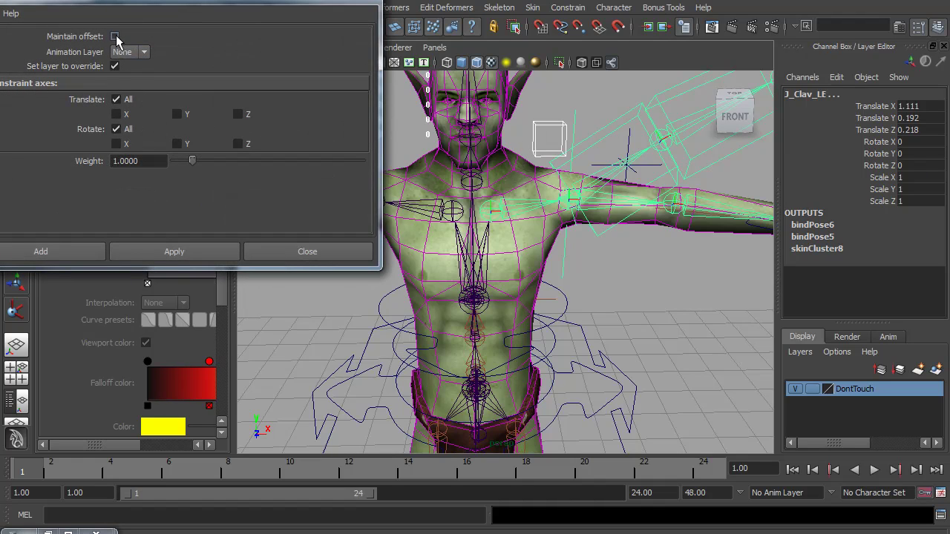
pyautogui.click(204, 250)
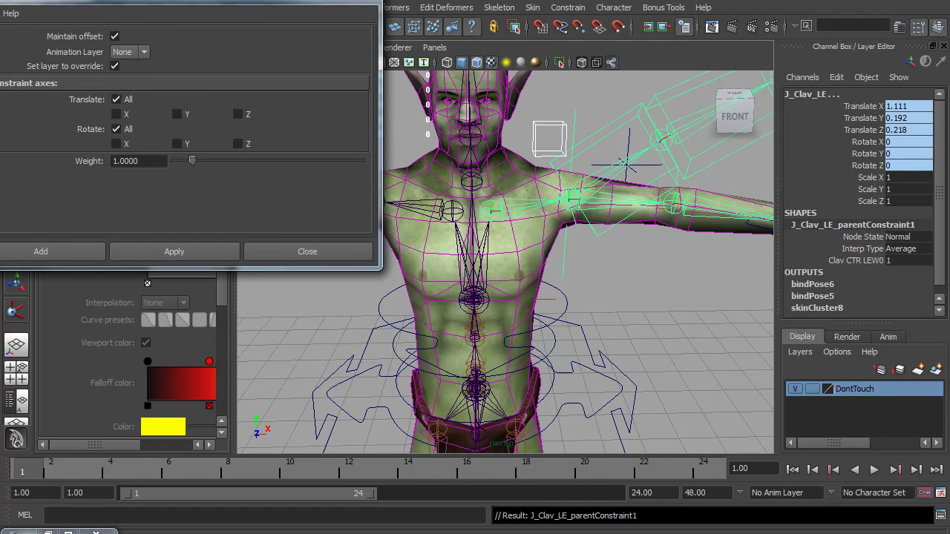
pyautogui.click(307, 250)
# - Test the new clavicle constraint by rotating Clav_CTR_LE, and undo the test rotation
pyautogui.click(548, 138)
pyautogui.press('e')
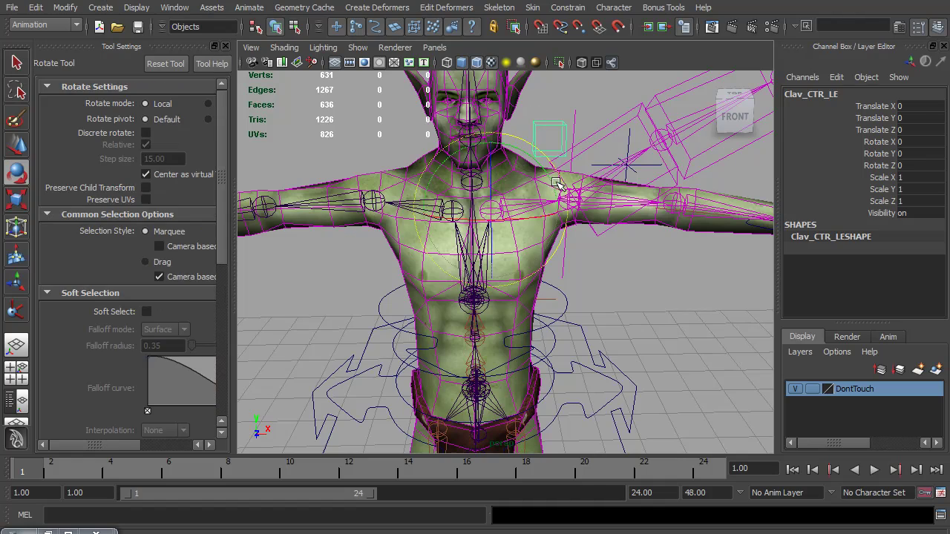
pyautogui.moveTo(531, 202)
pyautogui.mouseDown()
pyautogui.moveTo(483, 227)
pyautogui.moveTo(524, 216)
pyautogui.mouseUp()
pyautogui.hotkey('ctrl', 'z')
pyautogui.hotkey('ctrl', 'z')
pyautogui.scroll(-5, 525, 223)
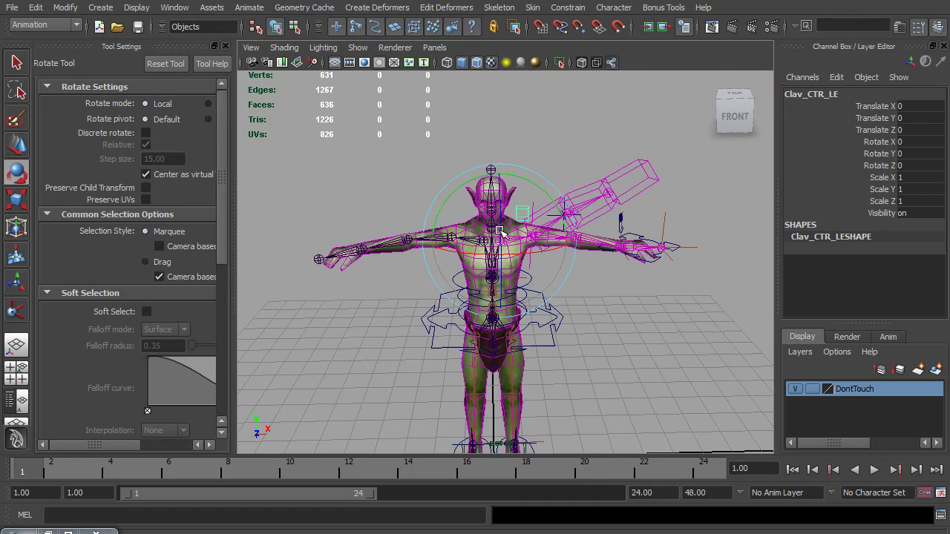
# - Test-rotate the Shoulder_CTR control to check that the upper body and clavicle control follow, and undo it
pyautogui.scroll(3, 528, 241)
pyautogui.press('q')
pyautogui.click(542, 297)
pyautogui.press('e')
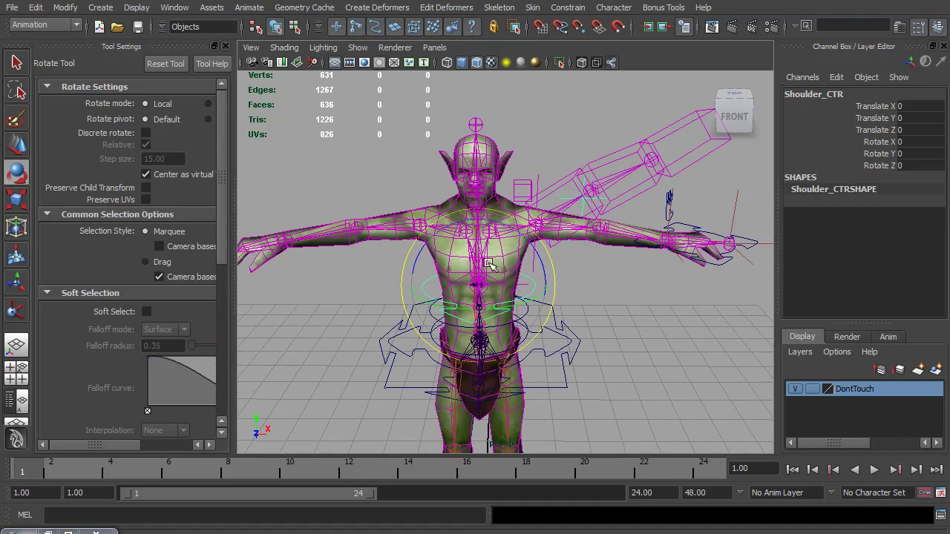
pyautogui.moveTo(491, 267); pyautogui.dragTo(500, 245)
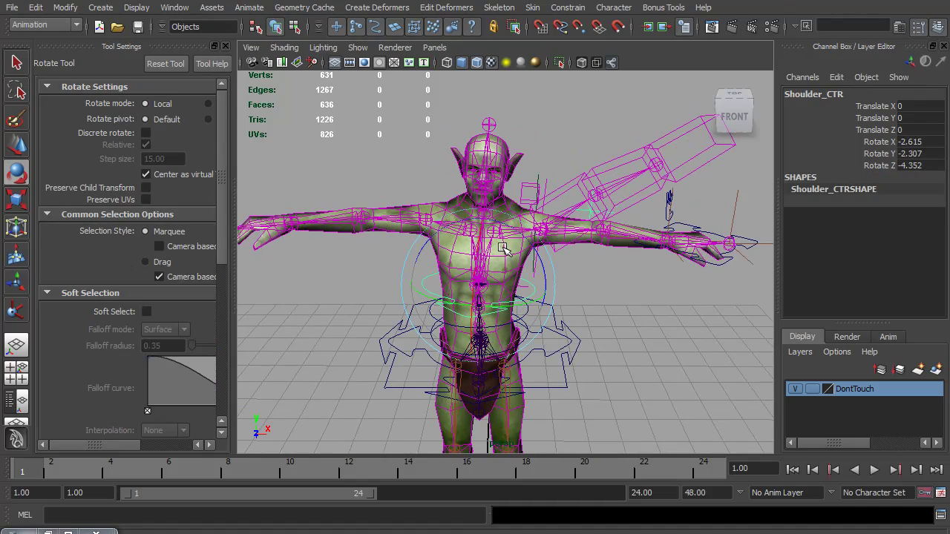
pyautogui.hotkey('ctrl', 'z')
# - Reset Rotate X, Y and Z of the J_Shoulder_LE_FK control to 0
pyautogui.click(558, 178)
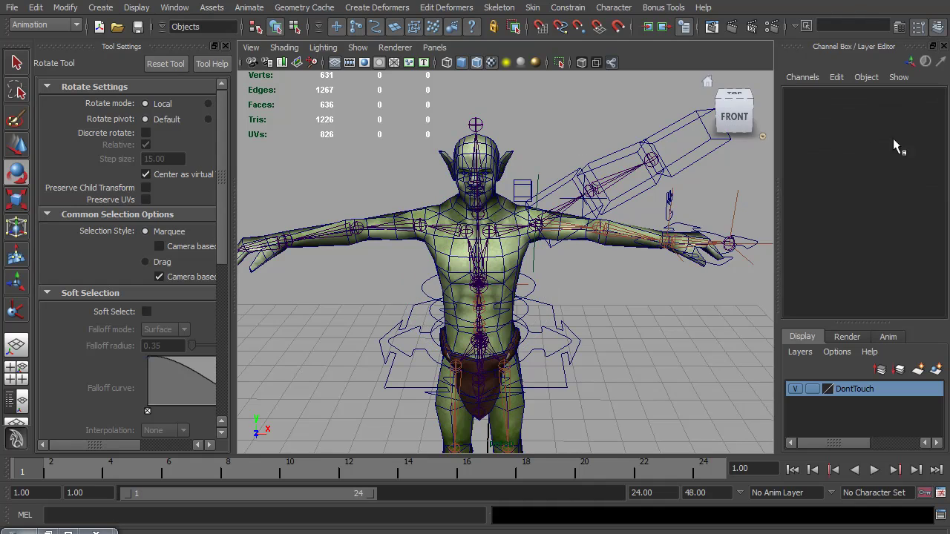
pyautogui.click(581, 181)
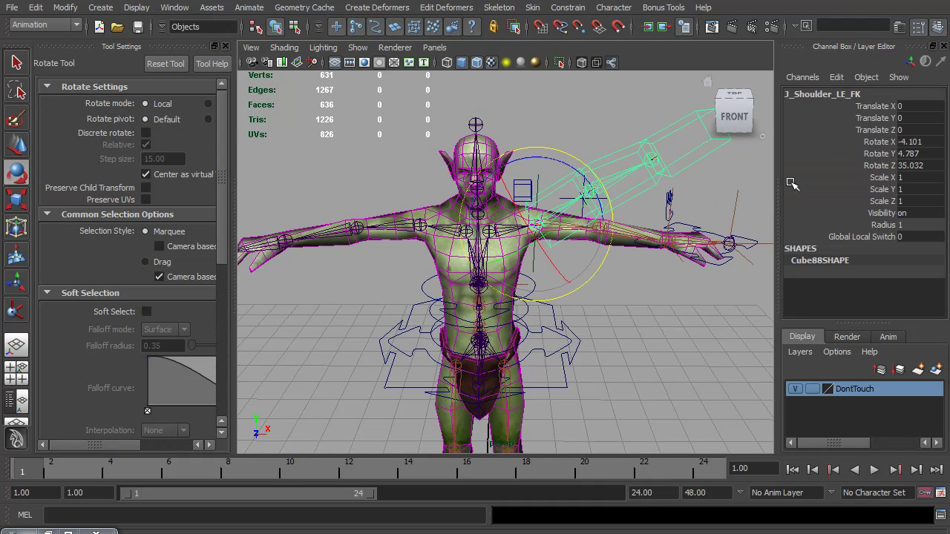
pyautogui.moveTo(931, 165); pyautogui.dragTo(922, 148)
pyautogui.click(929, 141)
pyautogui.write('0')
pyautogui.press('Return')
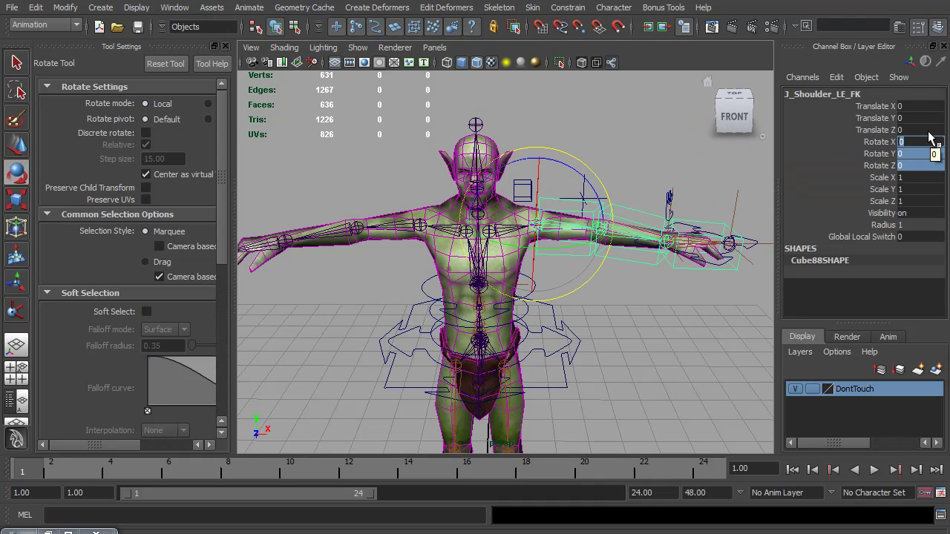
pyautogui.keyDown('alt'); pyautogui.moveTo(632, 234); pyautogui.dragTo(587, 238); pyautogui.keyUp('alt')
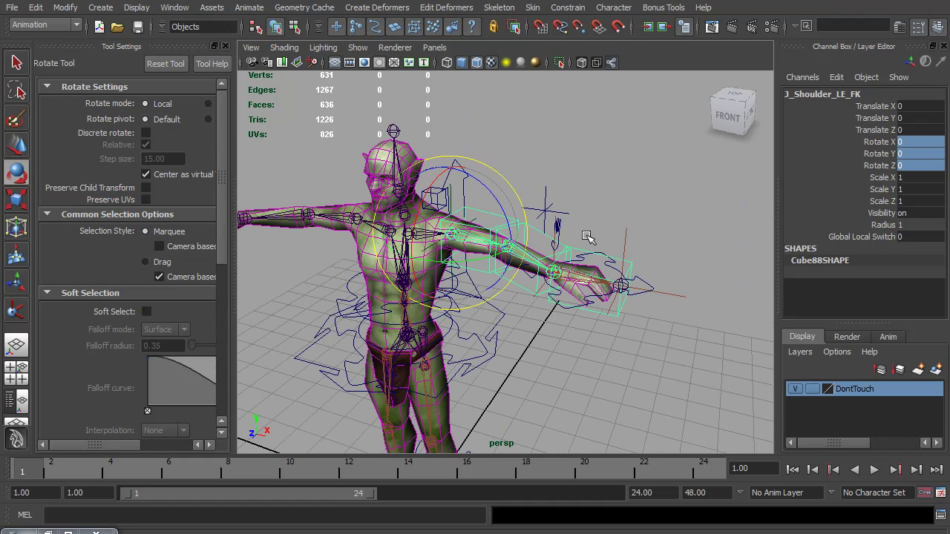
pyautogui.hotkey('shift', 'z')
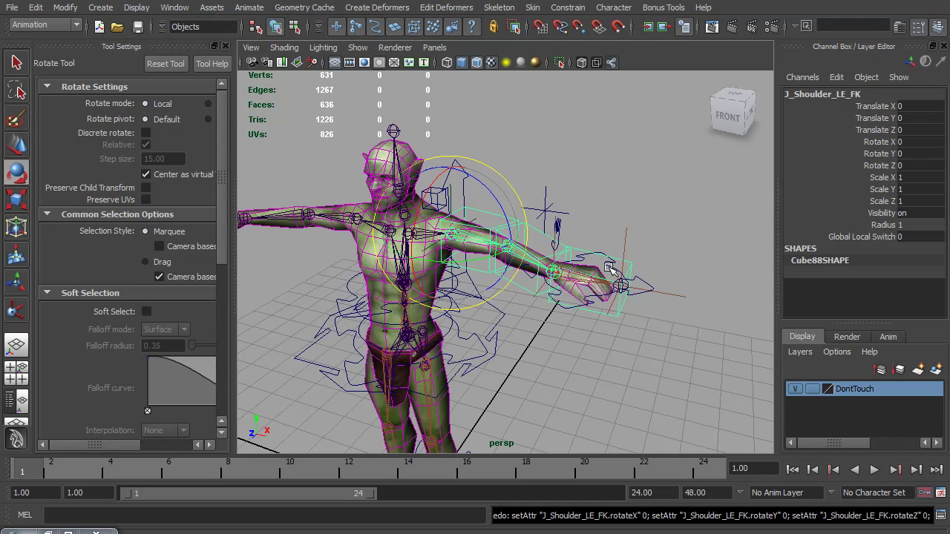
# - Start Set Driven Key and load the HandShape control above the left wrist as the driver
pyautogui.click(557, 230)
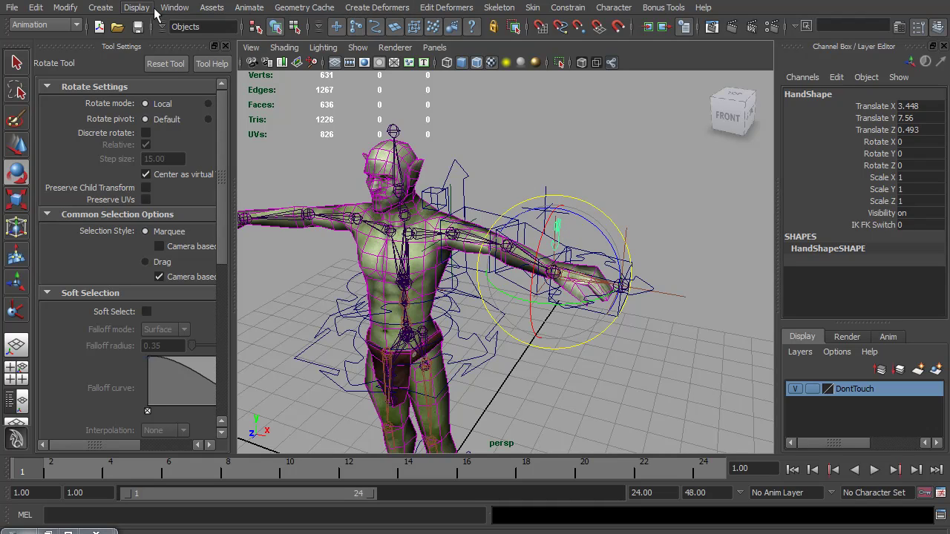
pyautogui.click(248, 9)
pyautogui.moveTo(331, 80)
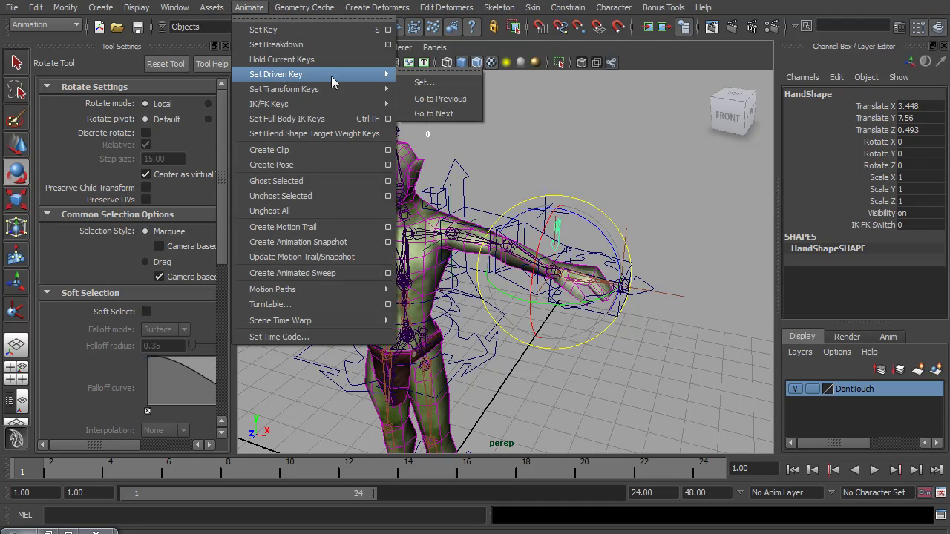
pyautogui.click(449, 82)
pyautogui.moveTo(332, 36); pyautogui.dragTo(211, 25)
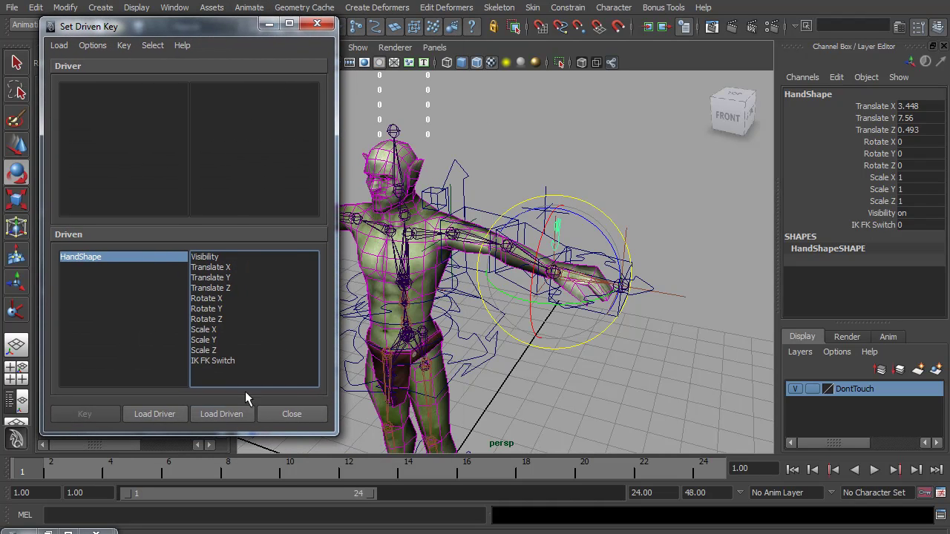
pyautogui.click(154, 414)
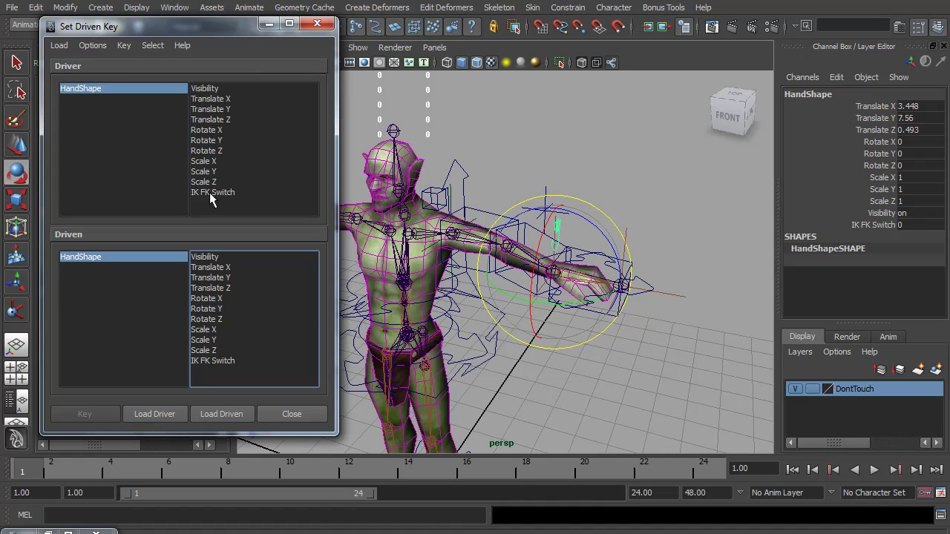
# - Load J_Shoulder_LE_FK as the driven object and pair its Visibility with HandShape's IK FK Switch
pyautogui.click(488, 212)
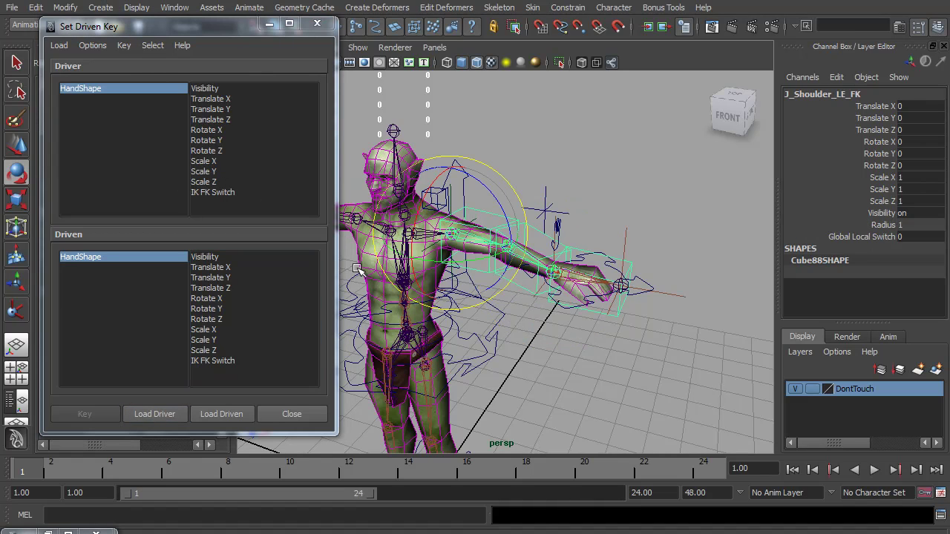
pyautogui.click(230, 412)
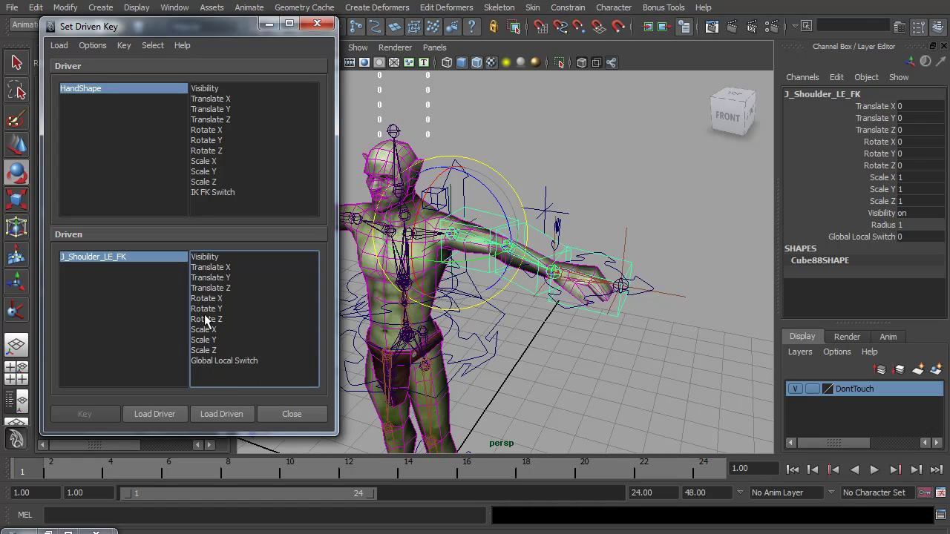
pyautogui.click(206, 257)
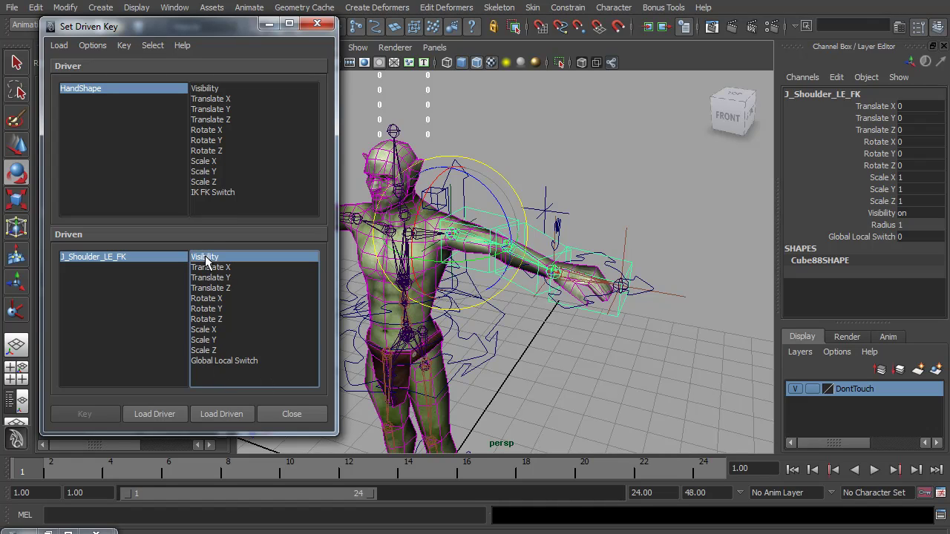
pyautogui.click(213, 192)
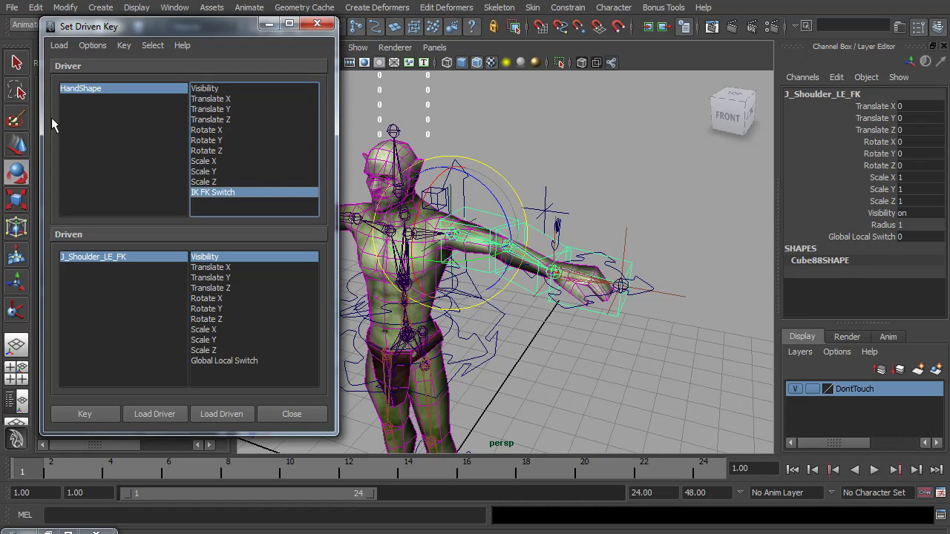
# - Turn off J_Shoulder_LE_FK's visibility and set a driven key for it with HandShape's IK FK Switch at 0
pyautogui.click(88, 89)
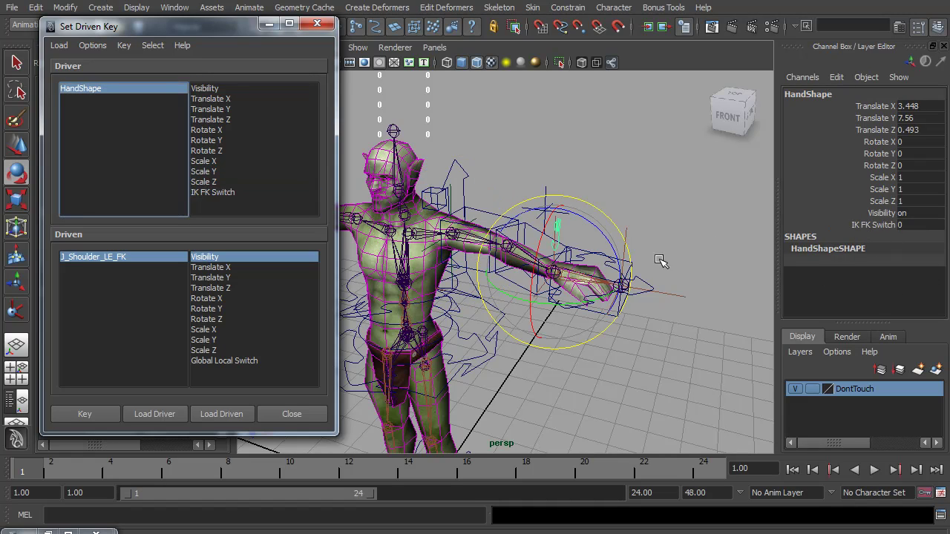
pyautogui.click(478, 209)
pyautogui.click(918, 212)
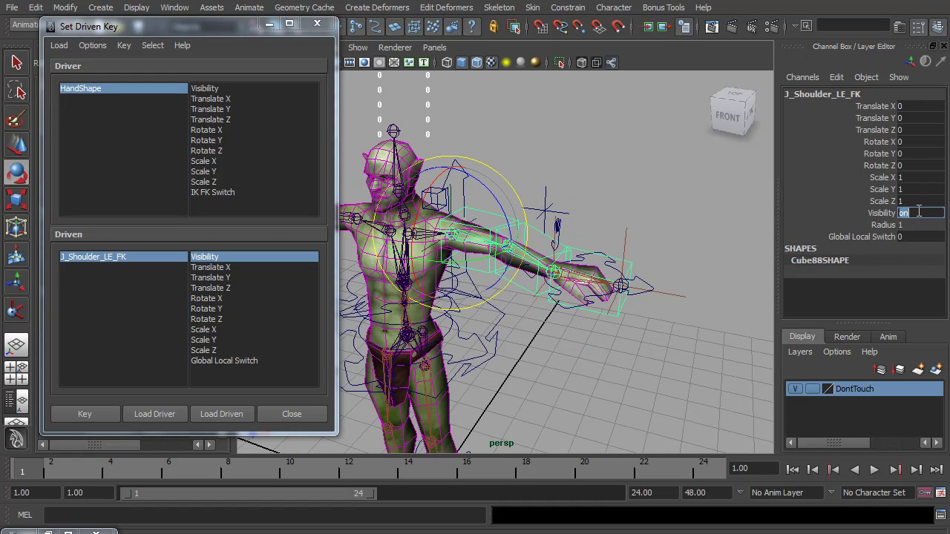
pyautogui.write('0')
pyautogui.press('Return')
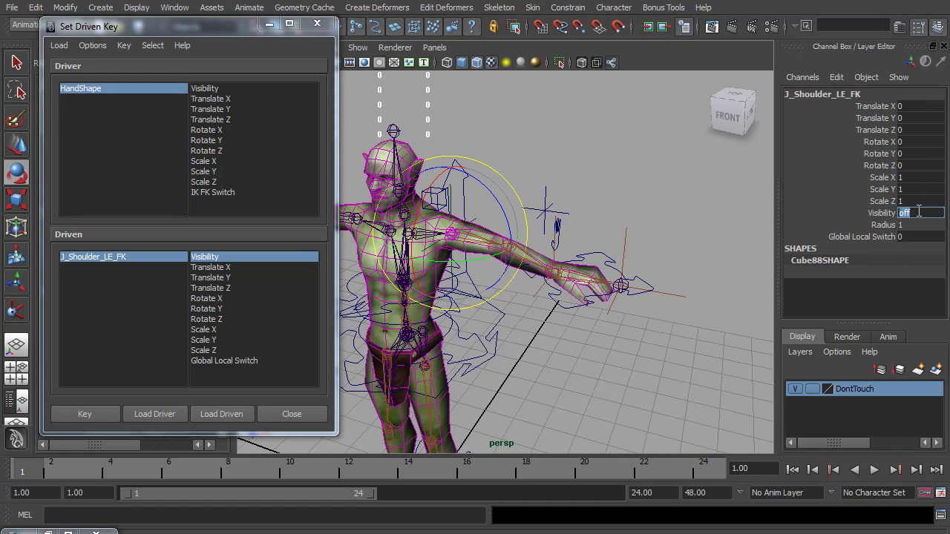
pyautogui.click(212, 193)
pyautogui.click(94, 413)
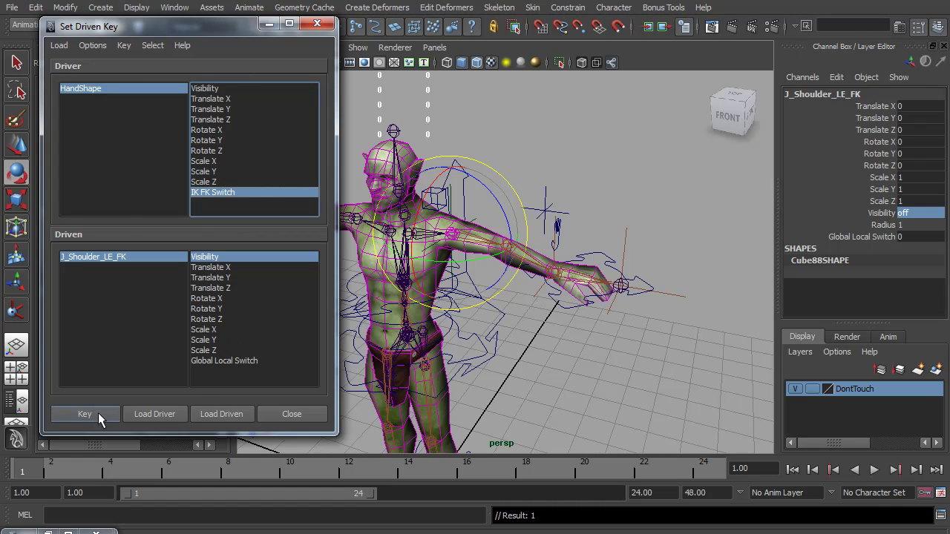
# - Set HandShape's IK FK Switch to 1, turn on J_Shoulder_LE_FK's visibility and set a driven key for it
pyautogui.click(89, 91)
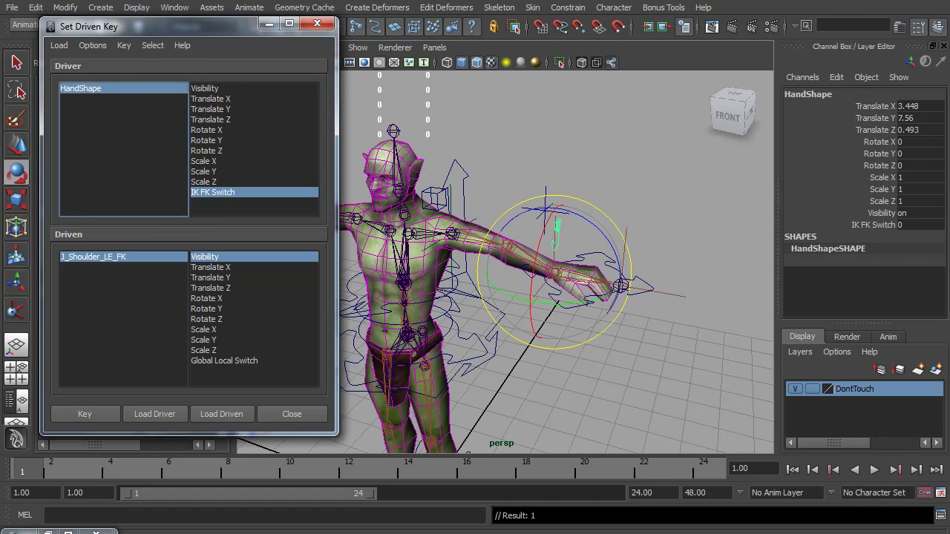
pyautogui.click(874, 225)
pyautogui.moveTo(567, 216); pyautogui.dragTo(670, 214, button='middle')
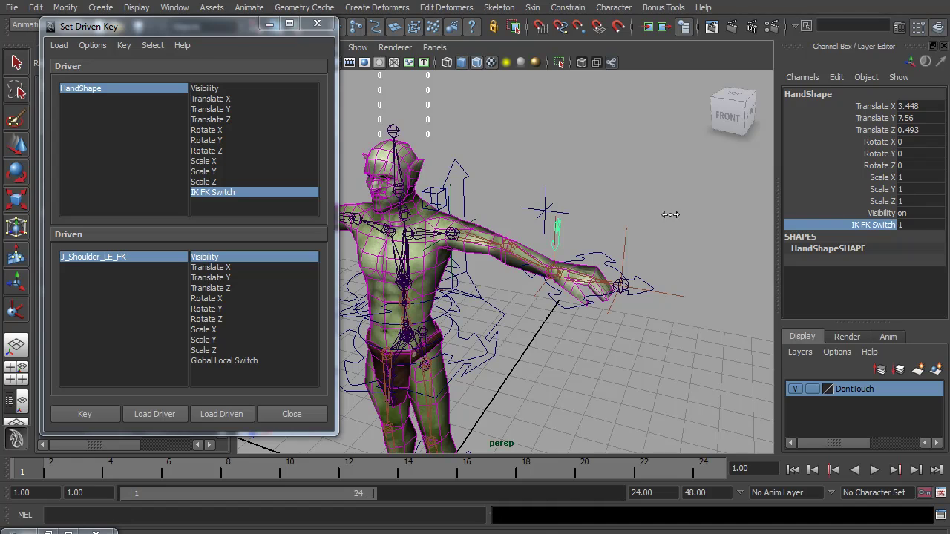
pyautogui.click(106, 257)
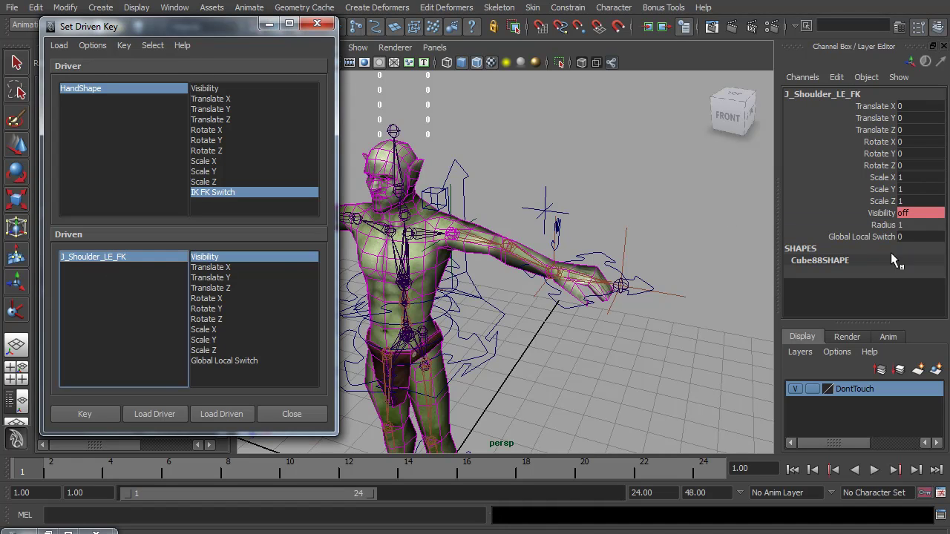
pyautogui.doubleClick(913, 213)
pyautogui.write('on')
pyautogui.press('Return')
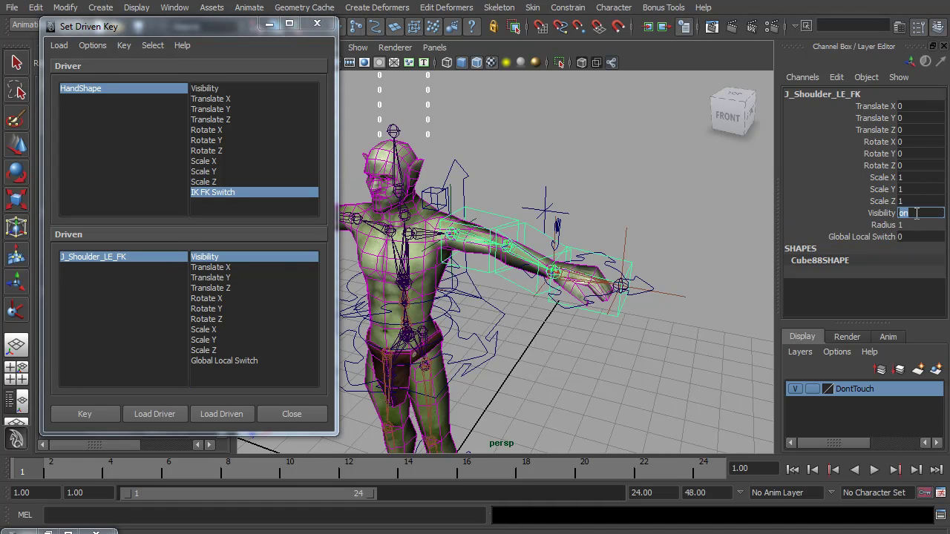
pyautogui.click(93, 418)
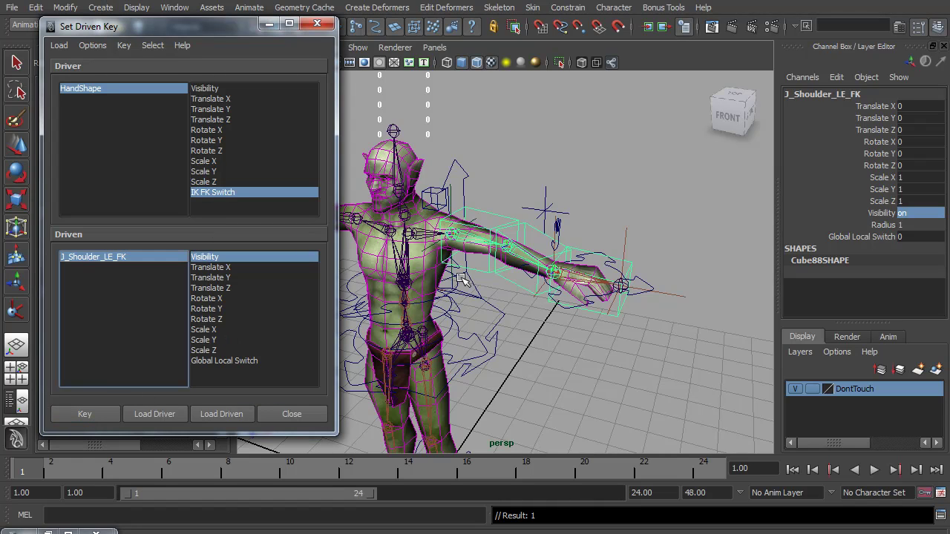
# - Load Hand_CTR_LE as the driven object and pair its Visibility with HandShape's IK FK Switch
pyautogui.click(643, 280)
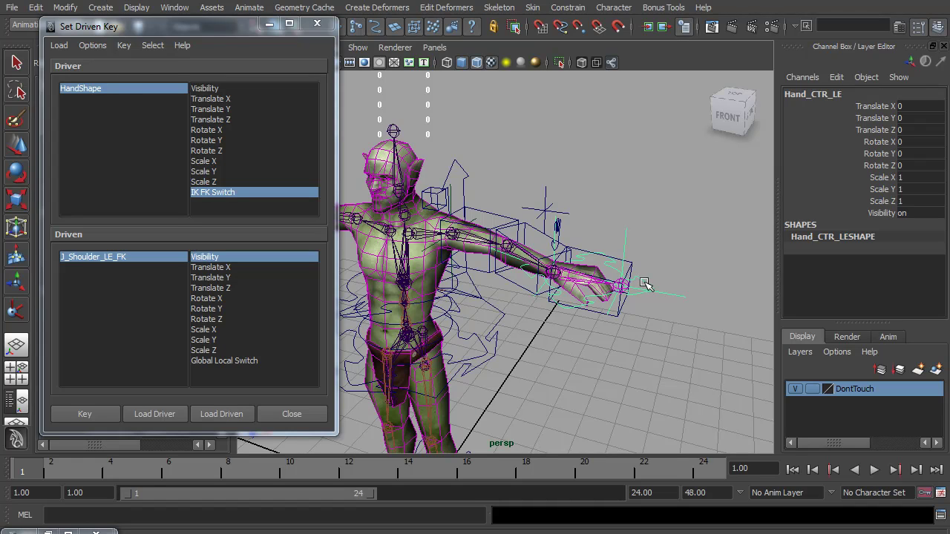
pyautogui.click(221, 414)
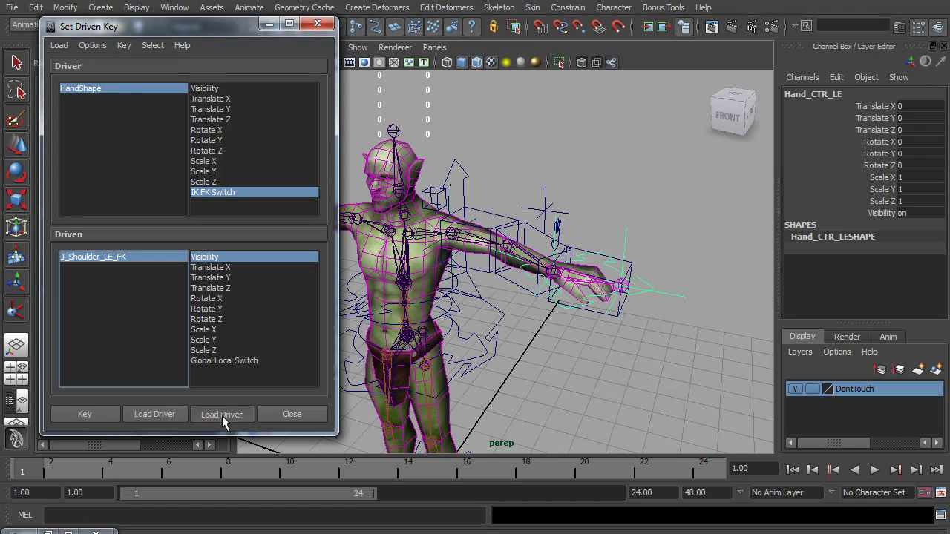
pyautogui.click(206, 258)
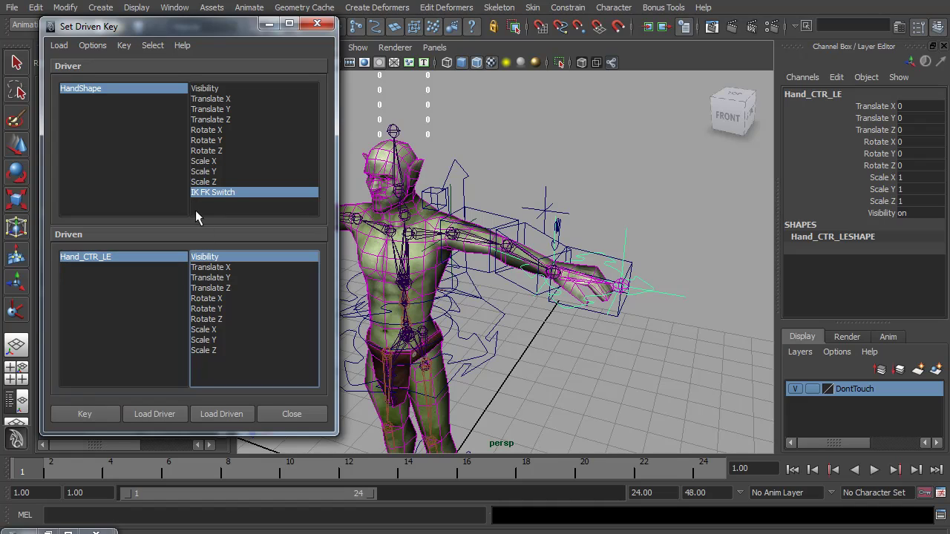
# - Turn off Hand_CTR_LE's visibility and set a driven key for it with HandShape's IK FK Switch at 1
pyautogui.click(104, 89)
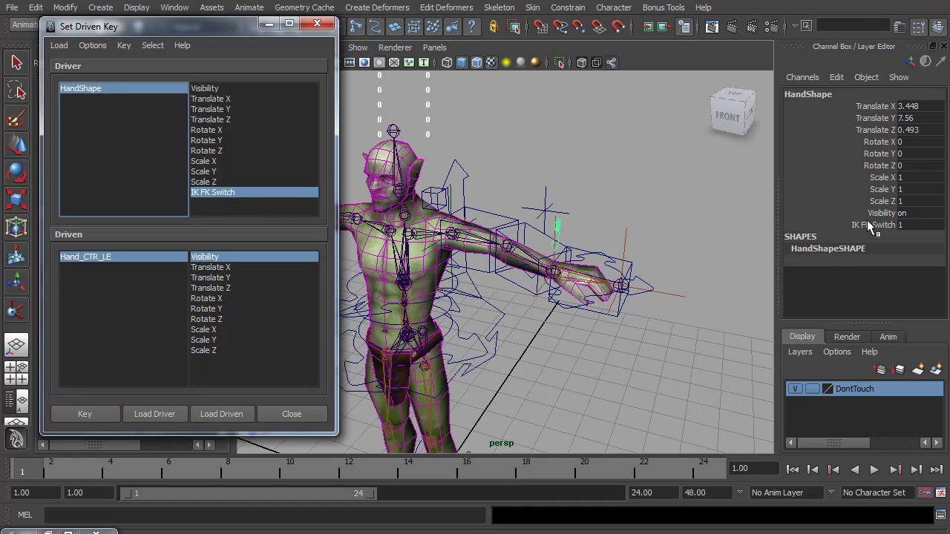
pyautogui.click(122, 257)
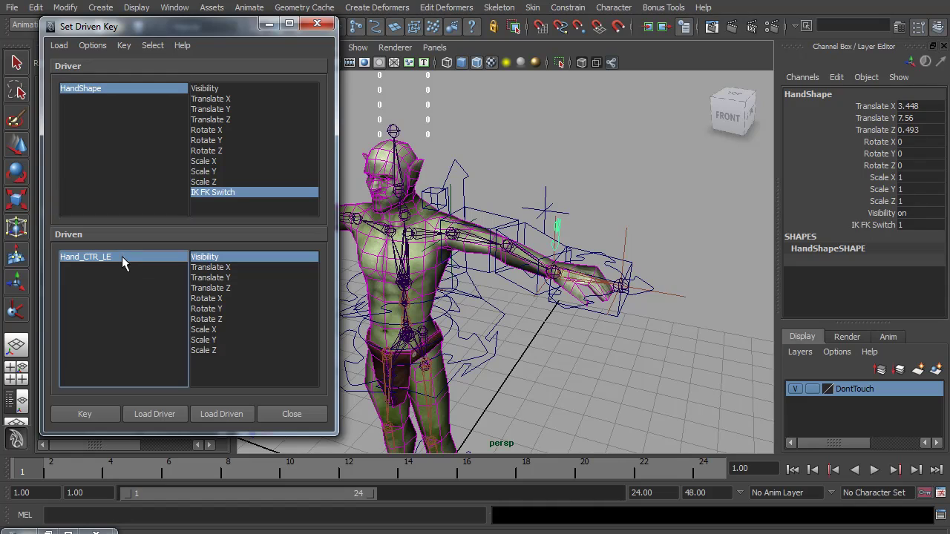
pyautogui.click(922, 214)
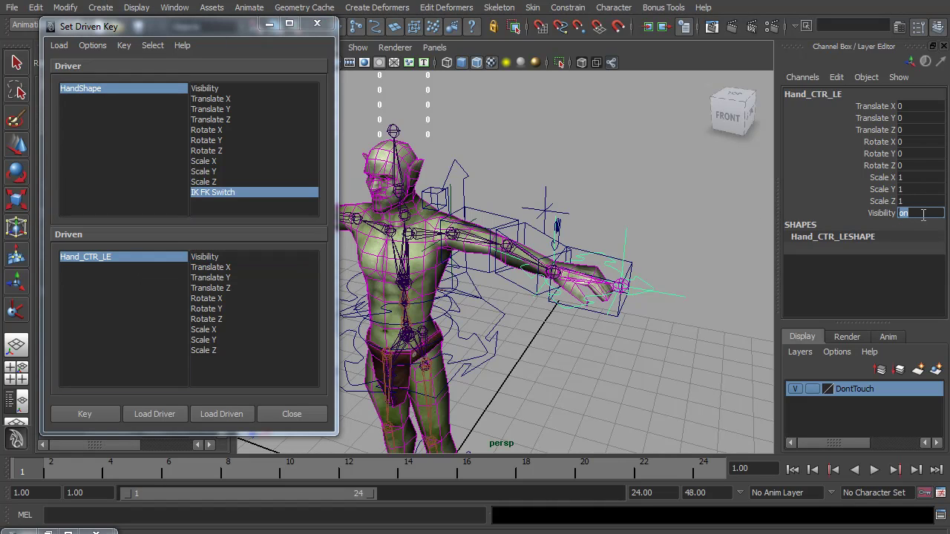
pyautogui.write('off')
pyautogui.press('Return')
pyautogui.click(205, 258)
pyautogui.click(97, 413)
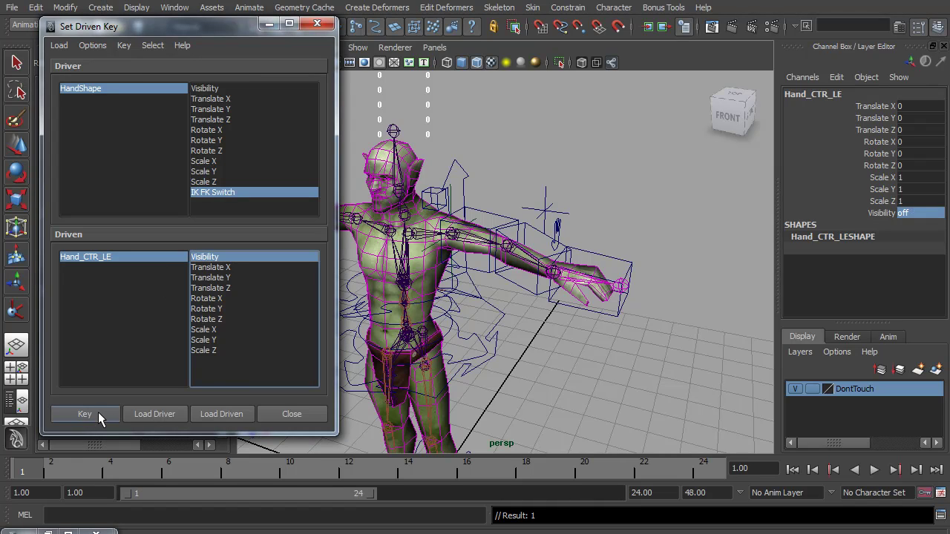
# - Set HandShape's IK FK Switch to 0, turn on Hand_CTR_LE's visibility and set a driven key for it
pyautogui.click(90, 90)
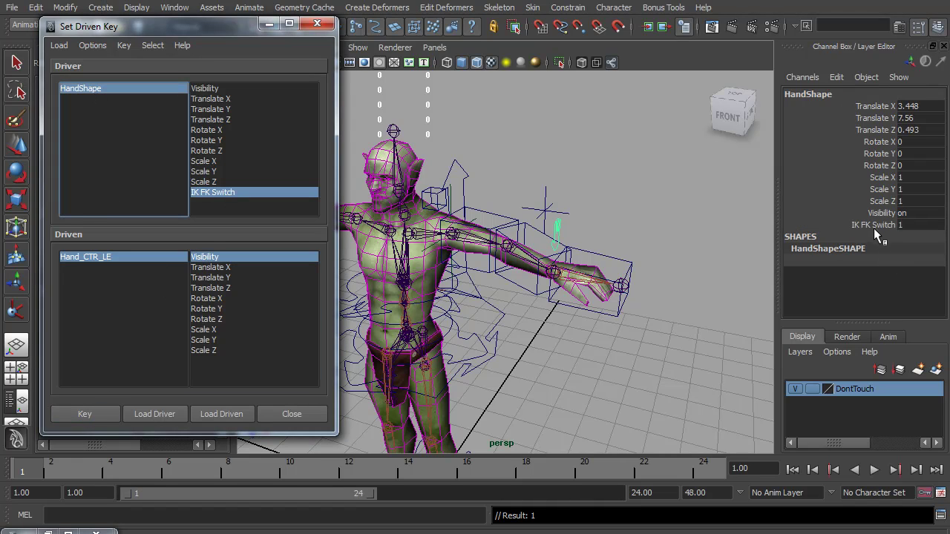
pyautogui.click(874, 225)
pyautogui.moveTo(716, 241); pyautogui.dragTo(477, 244, button='middle')
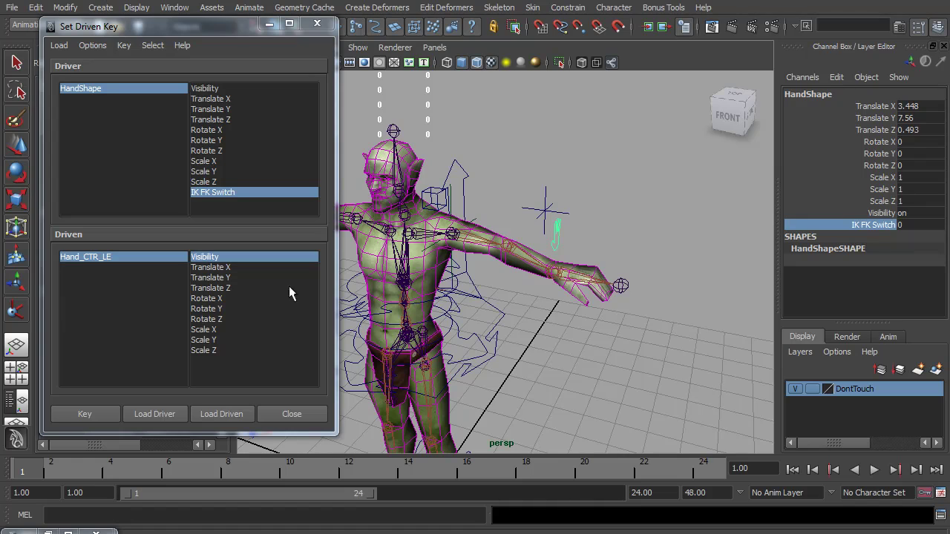
pyautogui.click(87, 256)
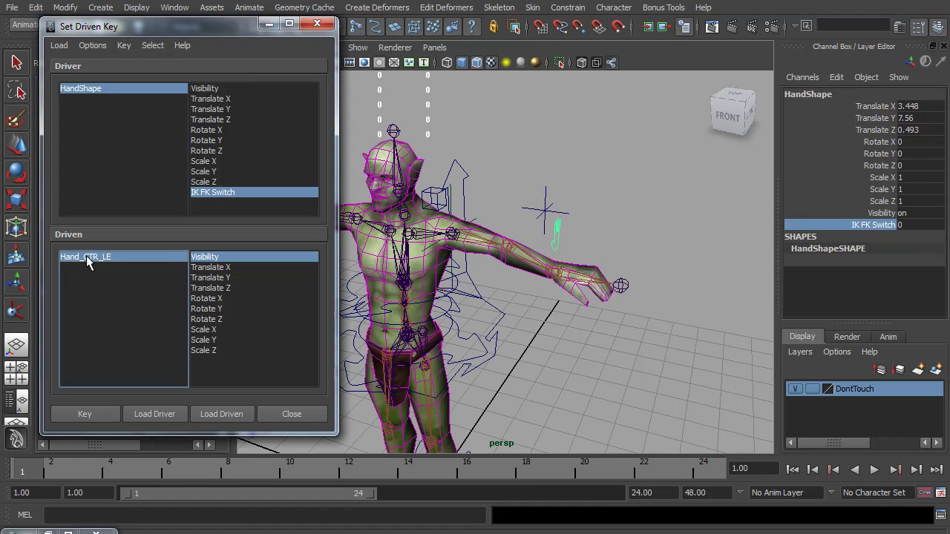
pyautogui.click(920, 213)
pyautogui.write('1')
pyautogui.press('Tab')
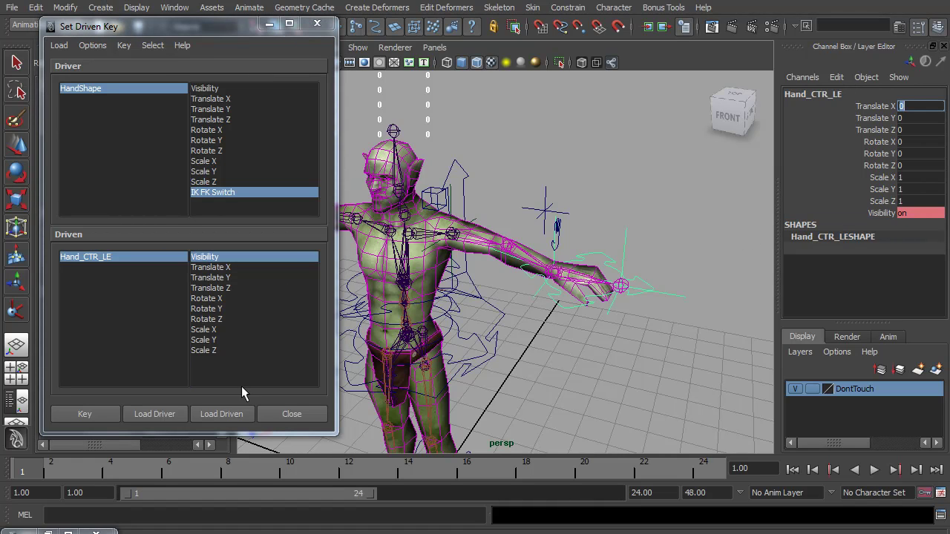
pyautogui.click(105, 411)
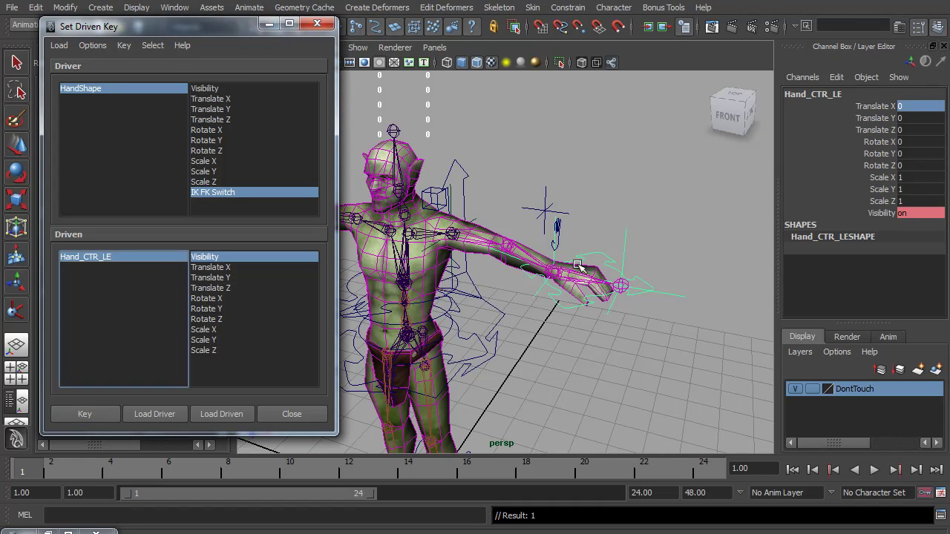
# - Load PoleV_Arm_LE as the driven object and key its Visibility on with HandShape's IK FK Switch at 0
pyautogui.click(548, 197)
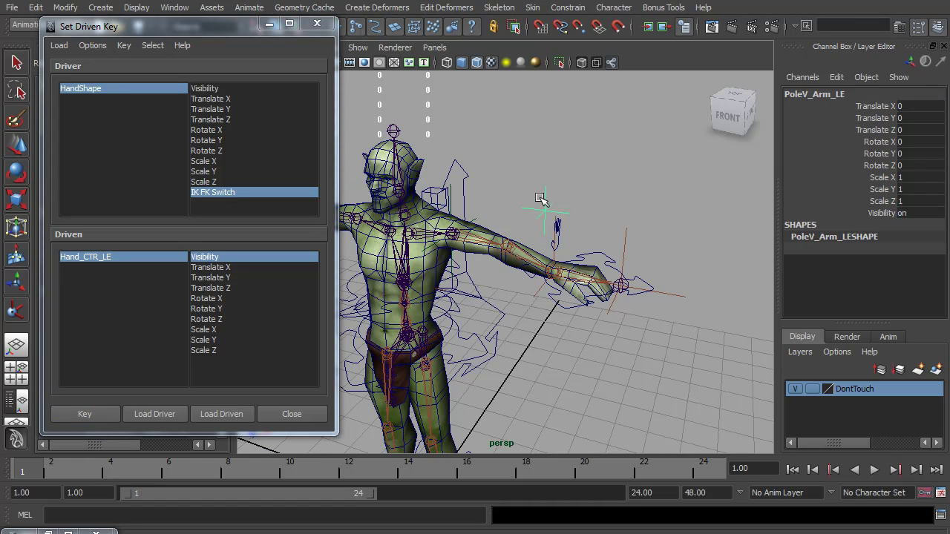
pyautogui.click(215, 412)
pyautogui.click(209, 257)
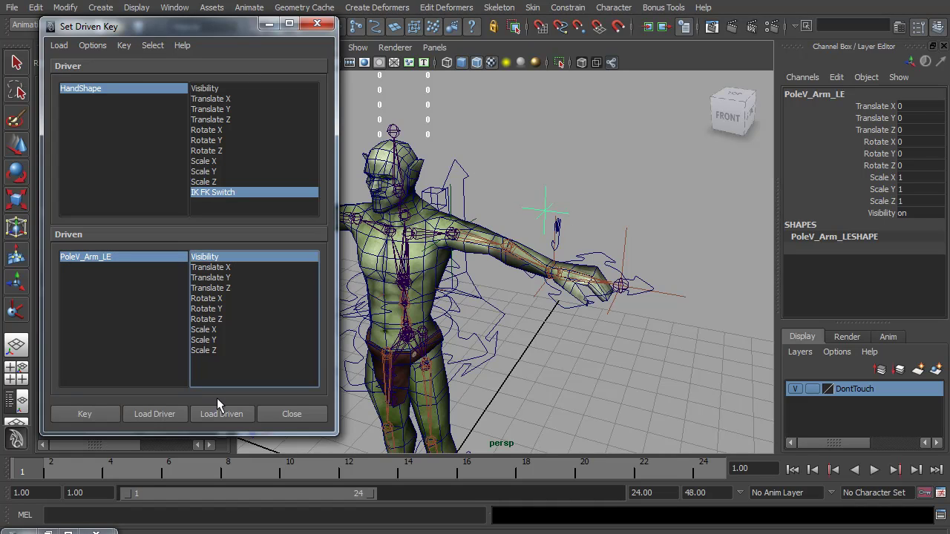
pyautogui.click(106, 410)
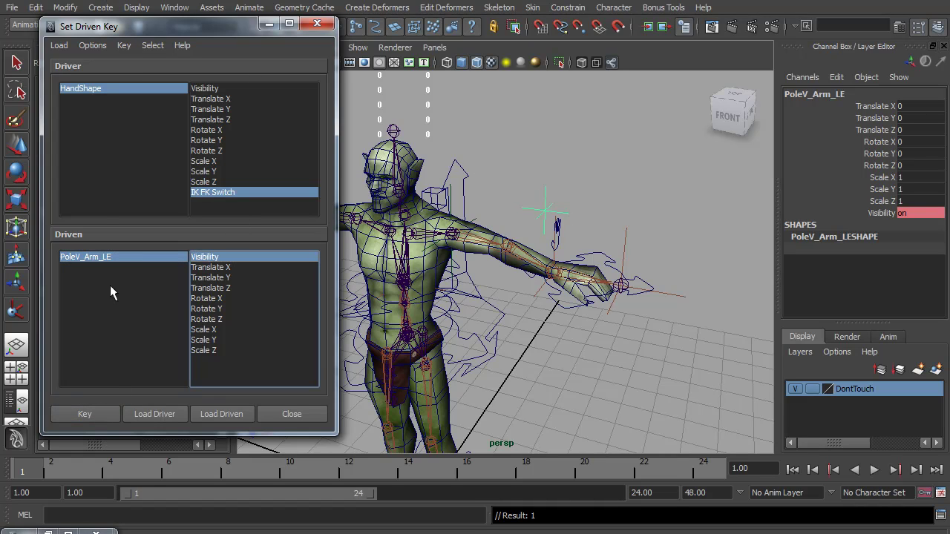
# - Set HandShape's IK FK Switch to 1, turn off PoleV_Arm_LE's visibility and set a driven key for it
pyautogui.click(87, 92)
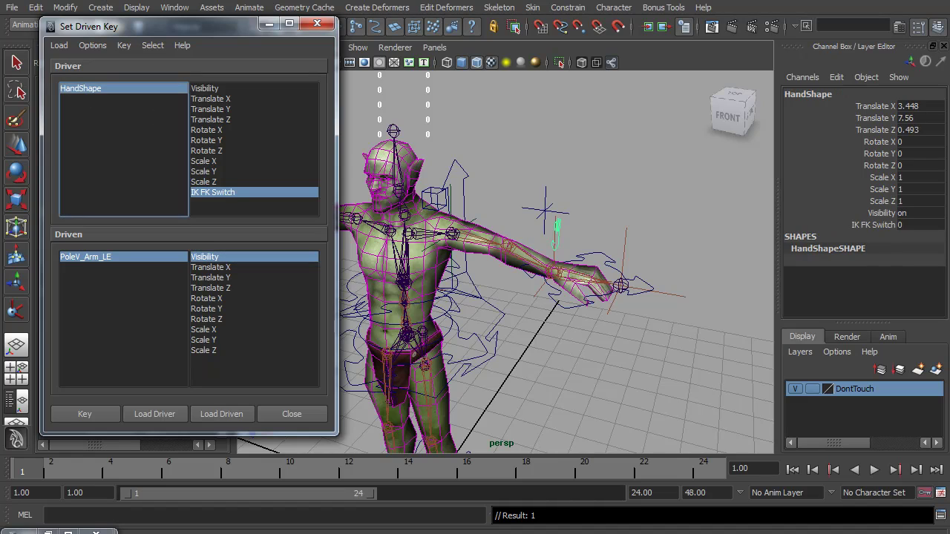
pyautogui.click(864, 225)
pyautogui.moveTo(573, 199); pyautogui.dragTo(524, 163)
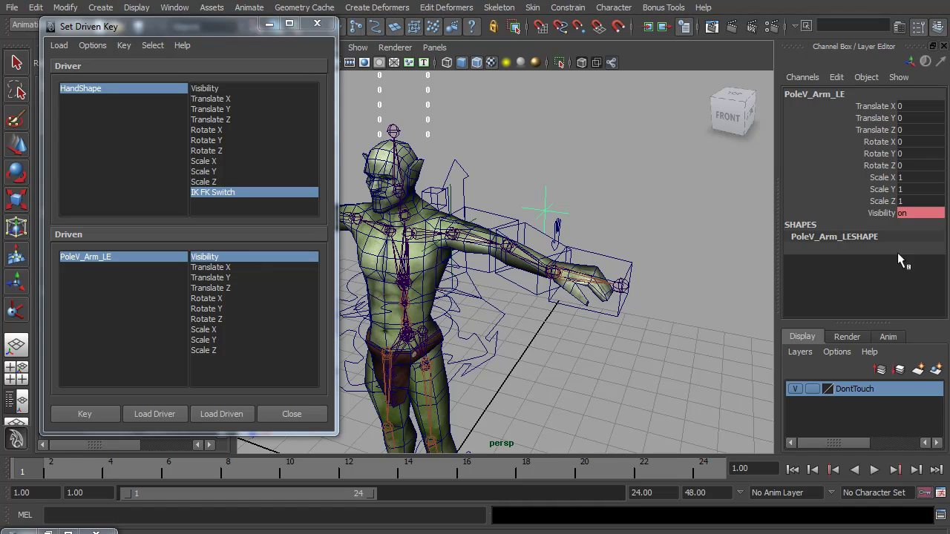
pyautogui.doubleClick(918, 211)
pyautogui.press('Return')
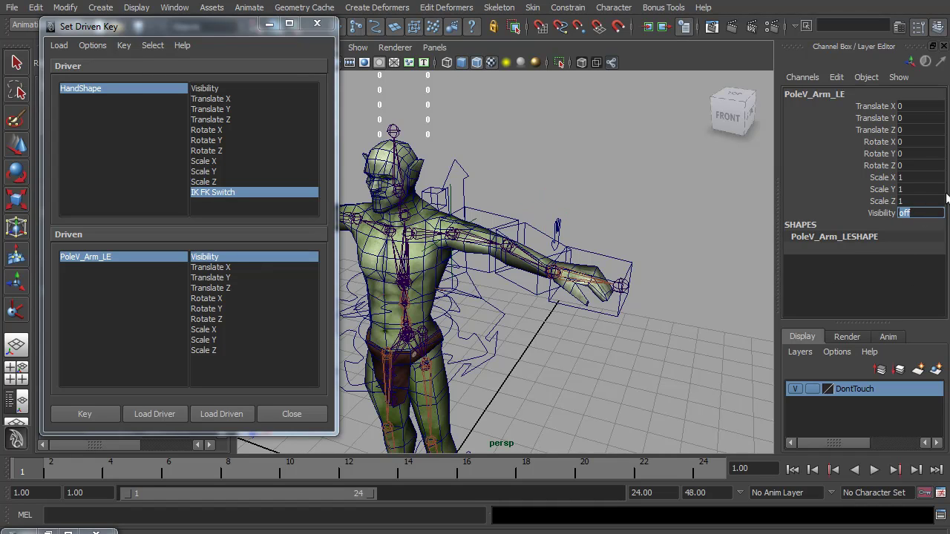
pyautogui.click(87, 414)
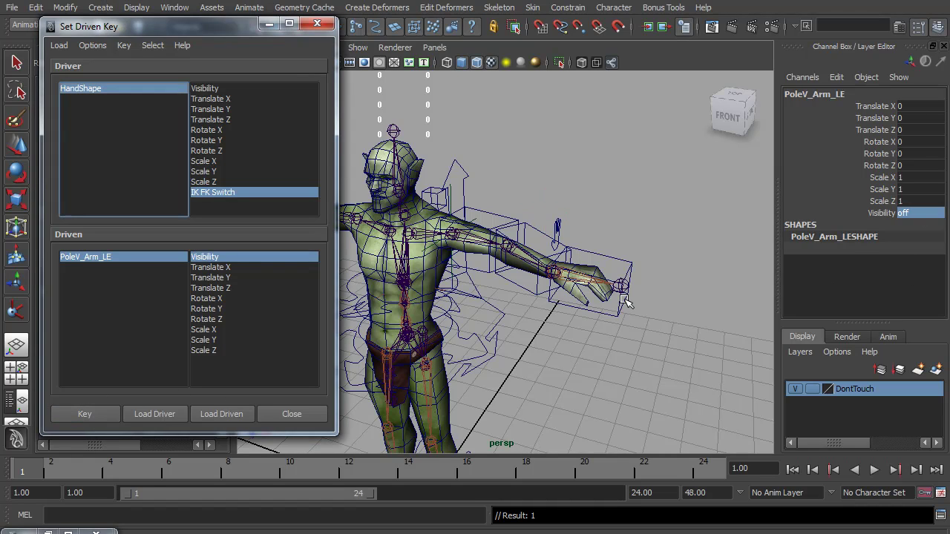
# - Vary HandShape's IK FK Switch between 0 and 1 to check the visibility of the arm's IK and FK controls
pyautogui.click(557, 221)
pyautogui.click(856, 225)
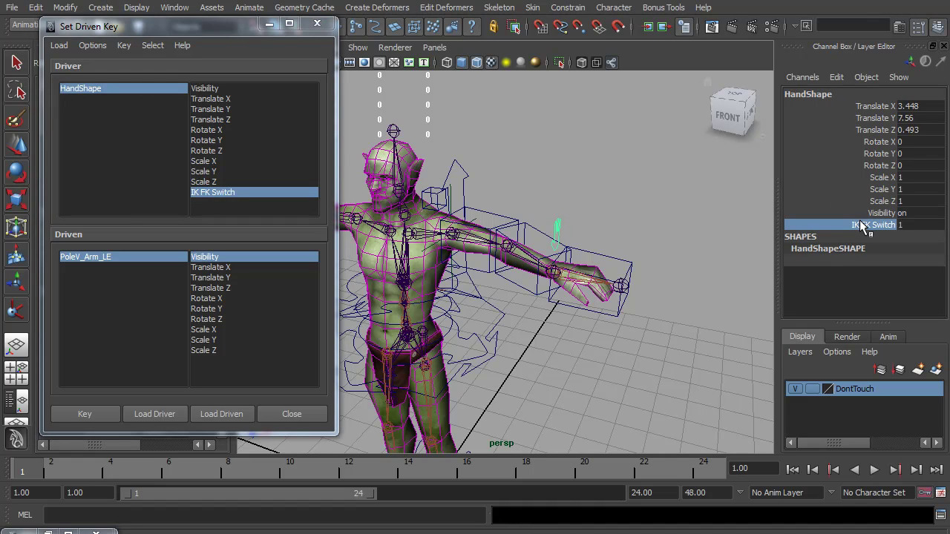
pyautogui.moveTo(641, 345); pyautogui.dragTo(607, 339, button='middle')
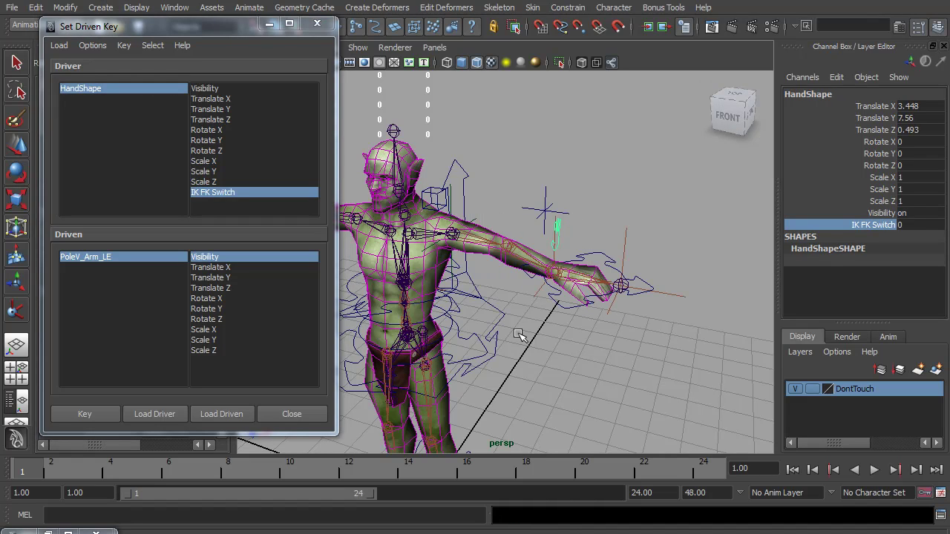
pyautogui.moveTo(518, 334); pyautogui.dragTo(560, 345, button='middle')
# - Add the left arm's IK handles, including ikHandle_Hand and ikHandle_Arm_LE, to the DontTouch layer and hide that layer
pyautogui.click(656, 257)
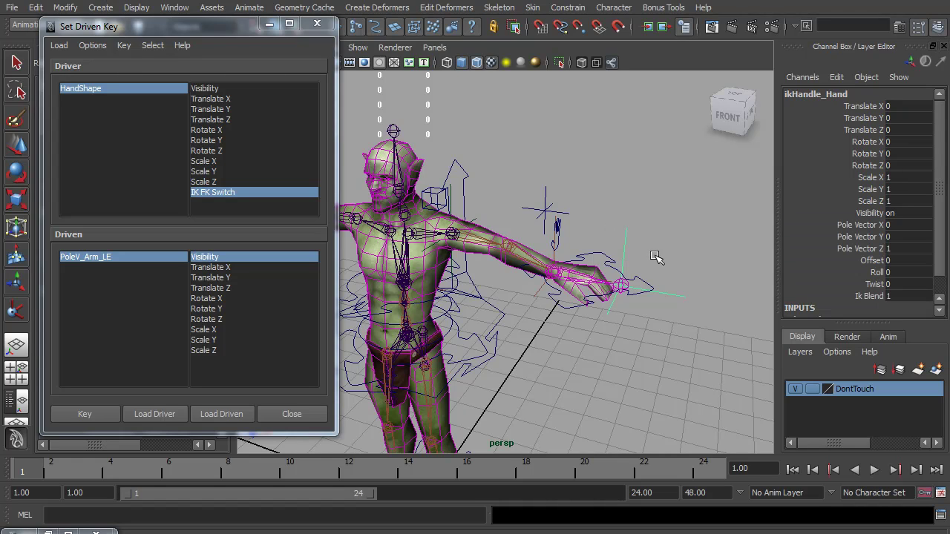
pyautogui.click(517, 288)
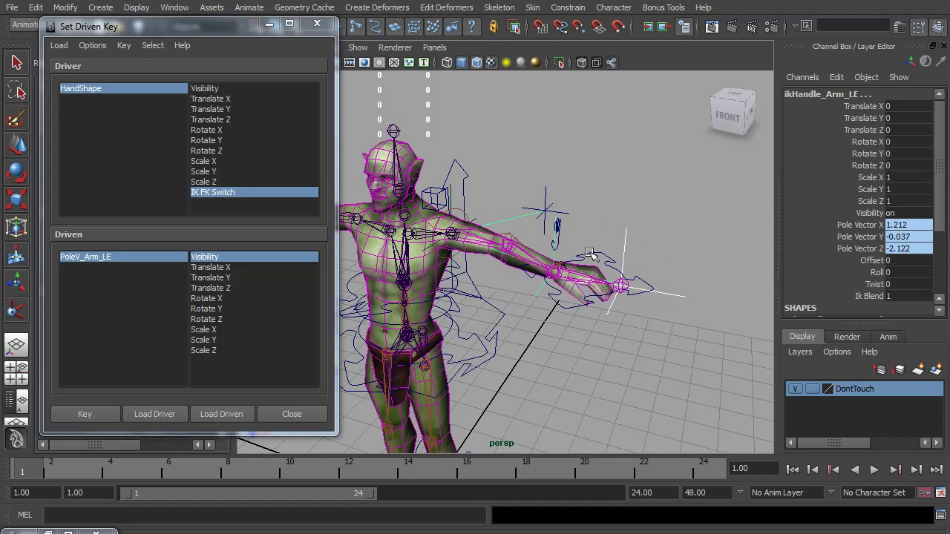
pyautogui.rightClick(850, 393)
pyautogui.click(835, 413)
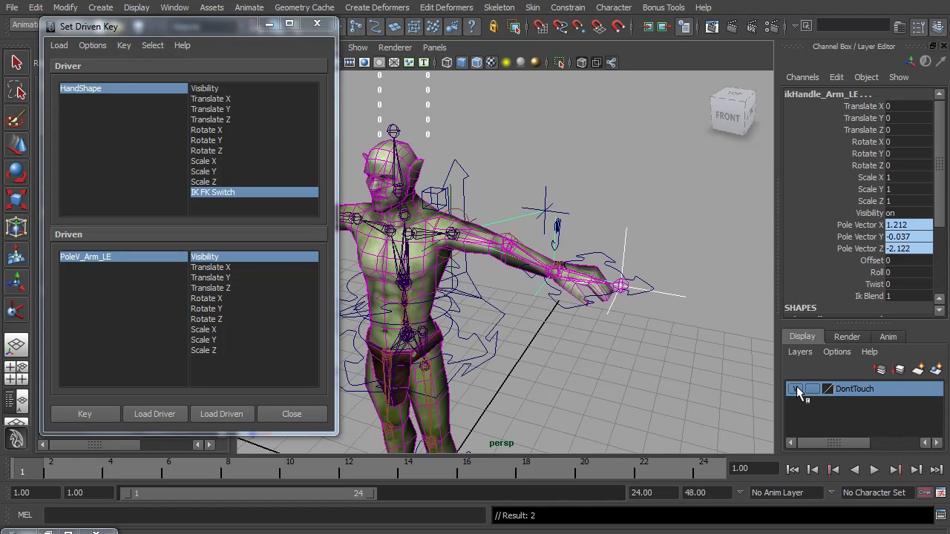
pyautogui.click(795, 390)
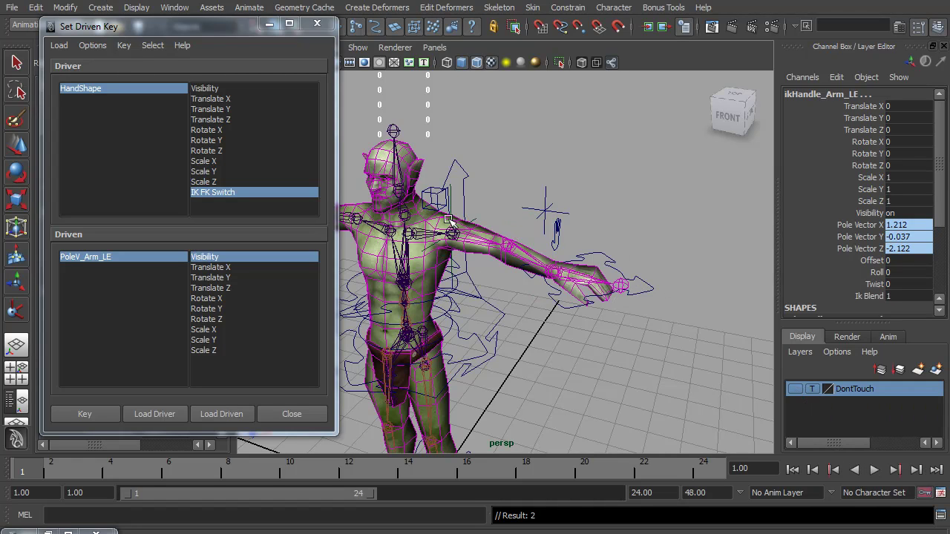
# - Lock and hide the Scale X, Y, Z and Visibility channels of Hand_CTR_LE
pyautogui.click(650, 305)
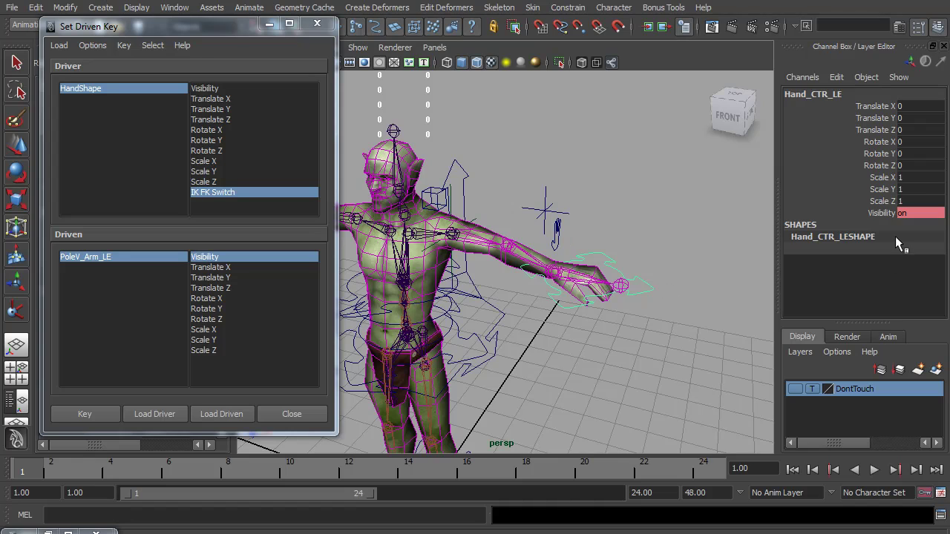
pyautogui.moveTo(882, 178); pyautogui.dragTo(882, 213)
pyautogui.rightClick(882, 213)
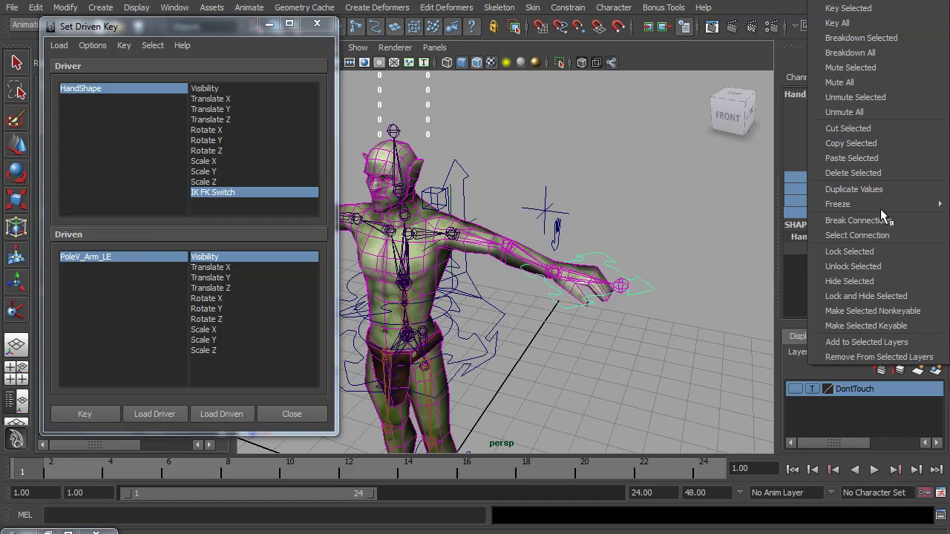
pyautogui.click(858, 296)
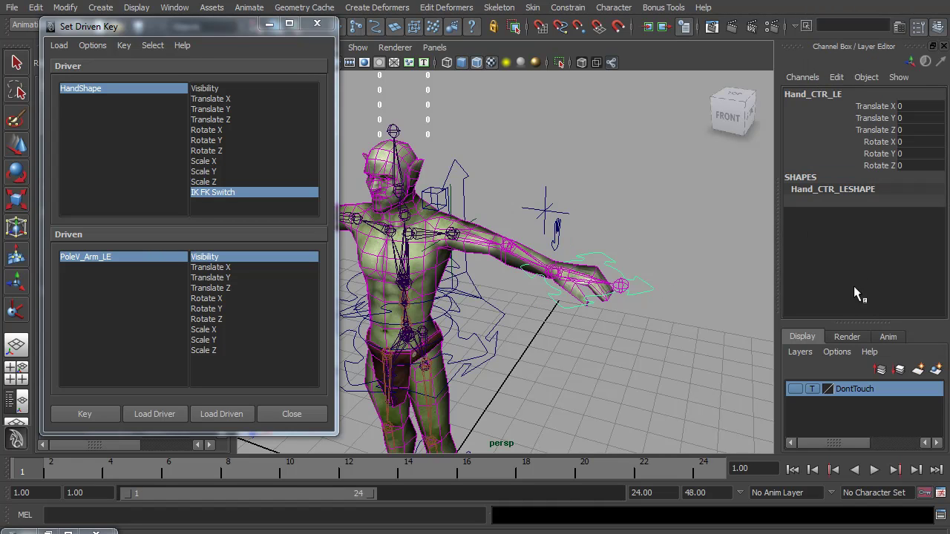
# - Lock and hide the Scale X, Y, Z and Visibility channels of PoleV_Arm_LE
pyautogui.click(544, 211)
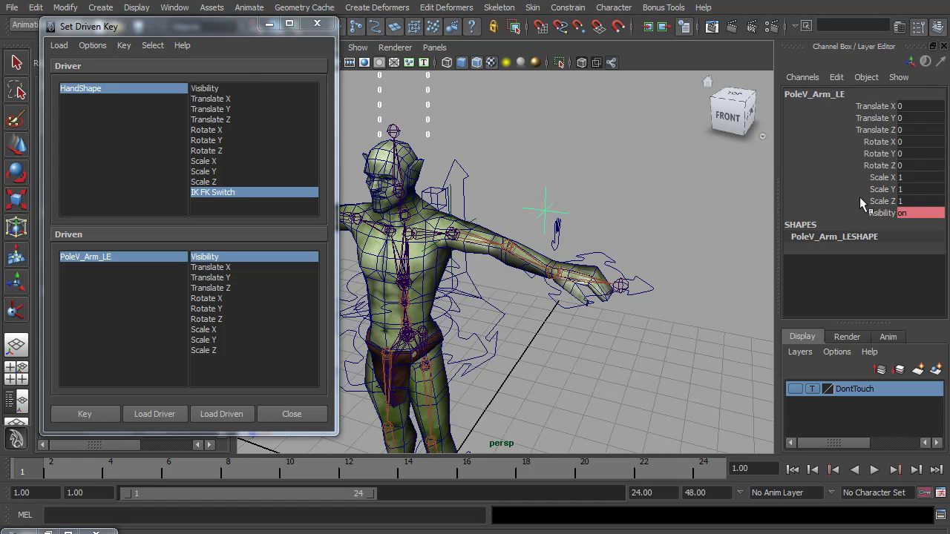
pyautogui.moveTo(881, 179); pyautogui.dragTo(877, 211)
pyautogui.rightClick(877, 214)
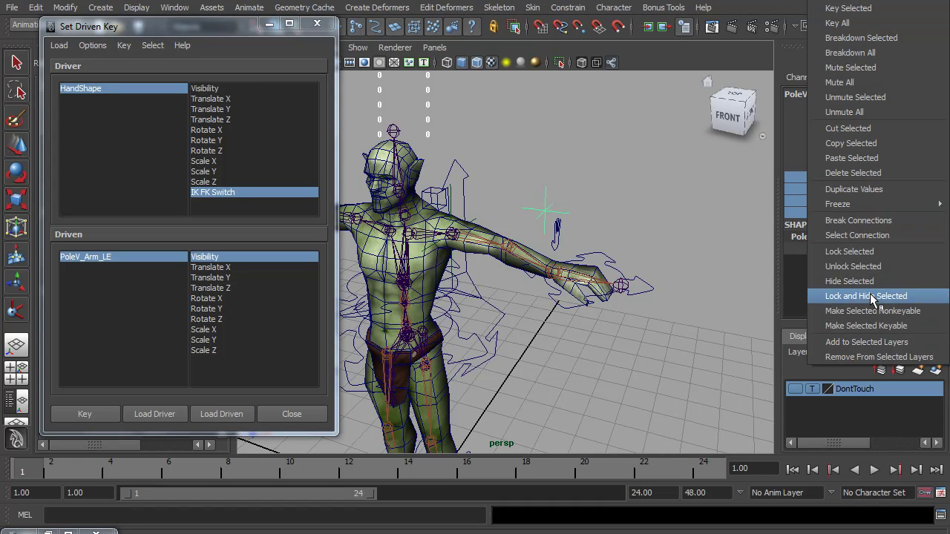
pyautogui.click(863, 299)
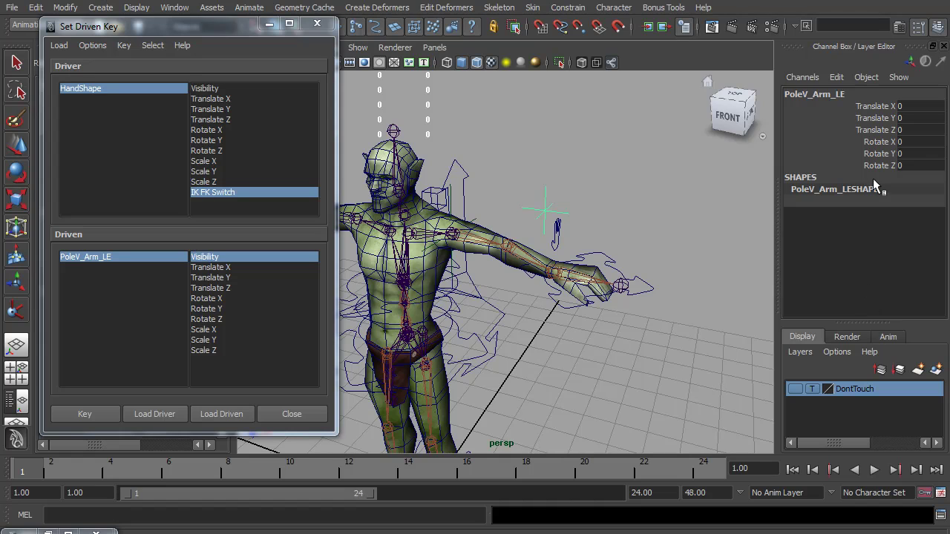
# - Set HandShape's IK FK Switch to 1 to show the left arm's FK controls
pyautogui.moveTo(546, 282)
pyautogui.keyDown('alt'); pyautogui.mouseDown()
pyautogui.moveTo(540, 276)
pyautogui.moveTo(558, 281)
pyautogui.mouseUp(); pyautogui.keyUp('alt')
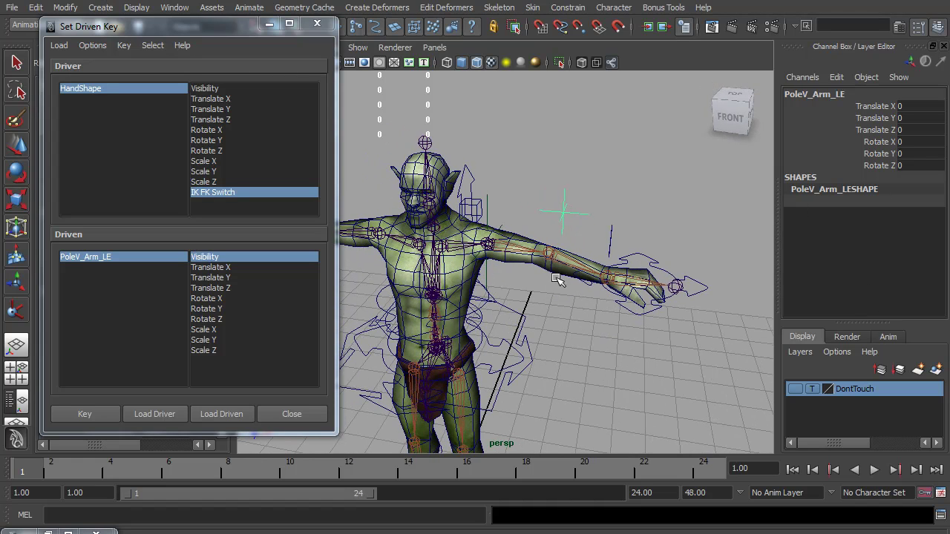
pyautogui.click(610, 241)
pyautogui.click(878, 225)
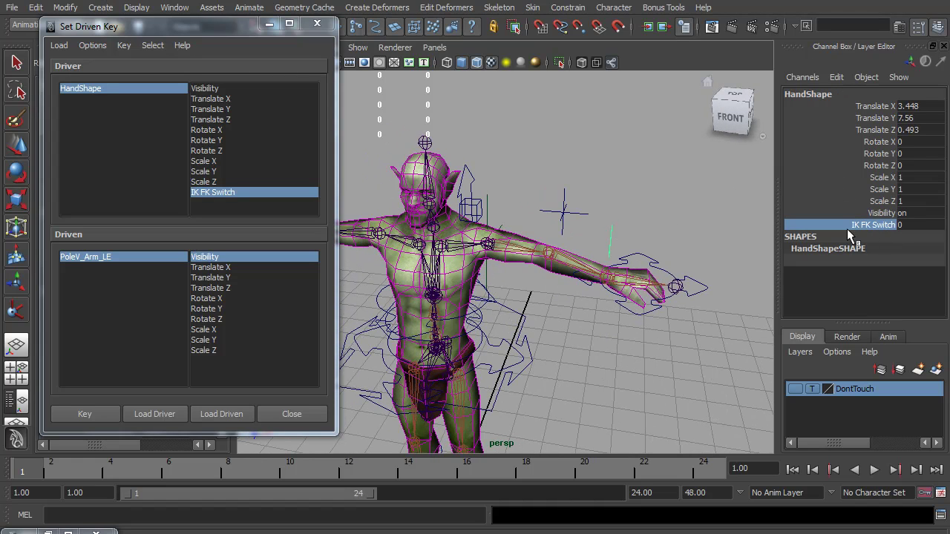
pyautogui.moveTo(545, 232); pyautogui.dragTo(568, 233, button='middle')
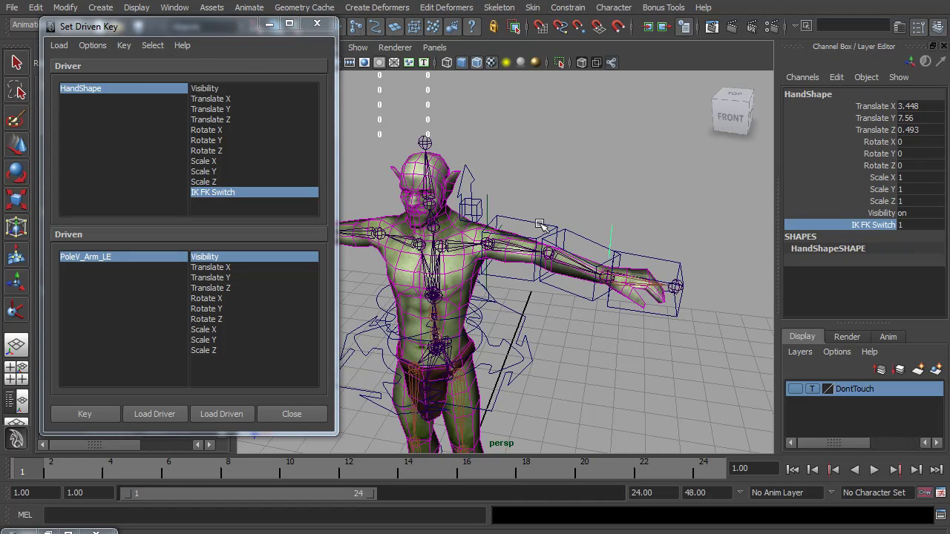
# - Lock and hide the Translate, Scale, Visibility and Radius channels of the left arm's three FK box controls, including the J_Wrist_LE_FK joint
pyautogui.click(545, 226)
pyautogui.click(579, 239)
pyautogui.click(646, 254)
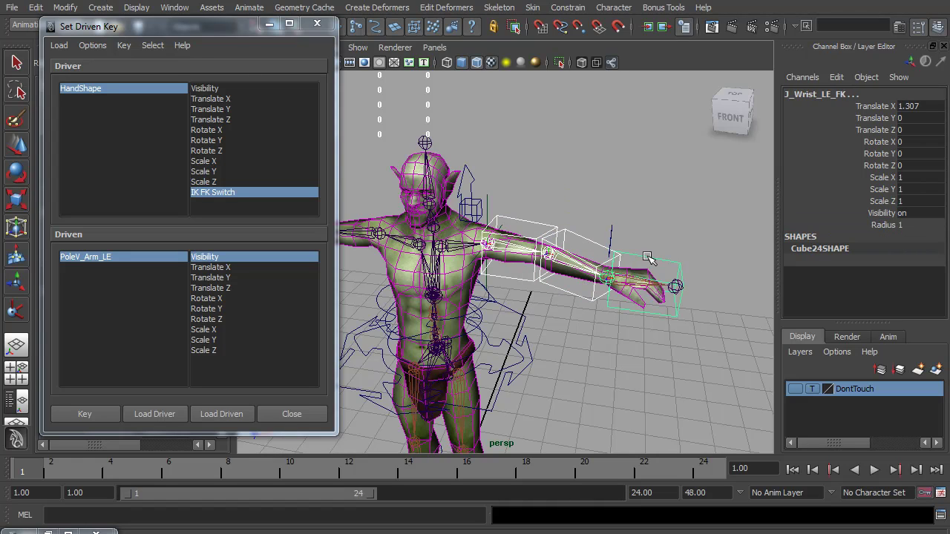
pyautogui.moveTo(871, 132); pyautogui.dragTo(872, 106)
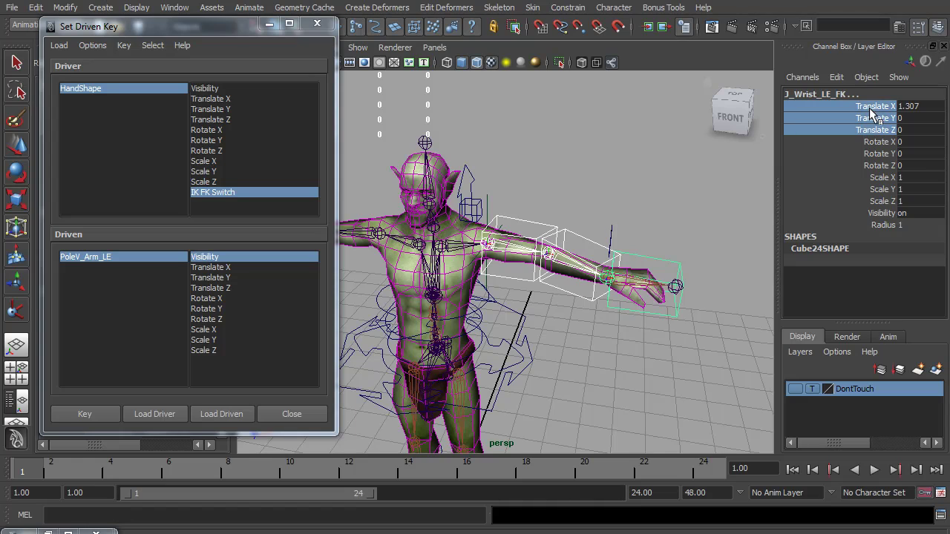
pyautogui.keyDown('ctrl'); pyautogui.click(883, 178); pyautogui.keyUp('ctrl')
pyautogui.keyDown('ctrl'); pyautogui.moveTo(883, 178); pyautogui.dragTo(883, 225); pyautogui.keyUp('ctrl')
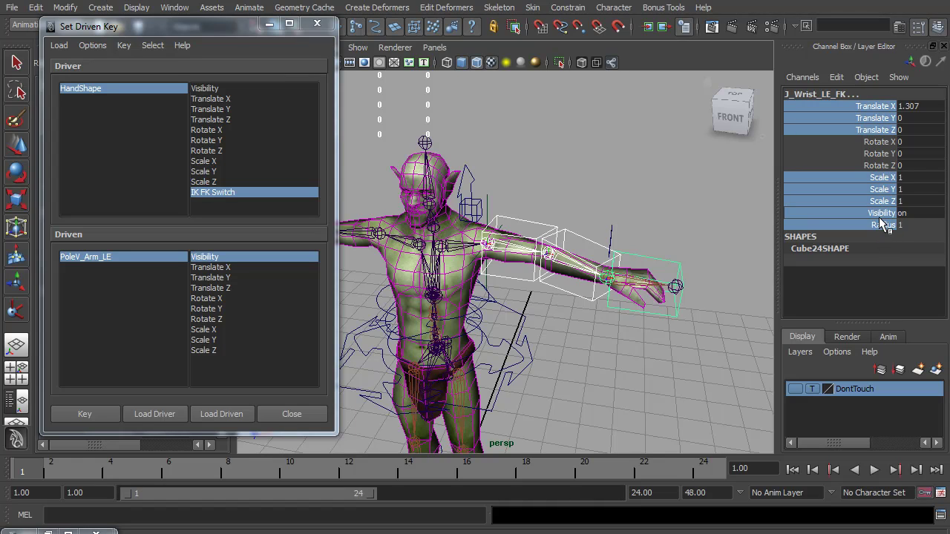
pyautogui.rightClick(881, 225)
pyautogui.click(855, 295)
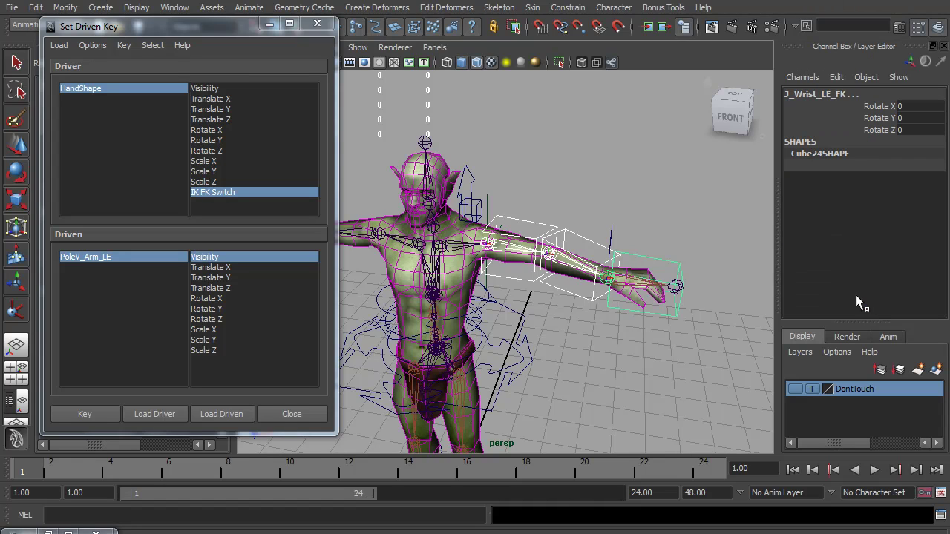
# - Lock and hide the Translate, Scale and Visibility channels of Clav_CTR_LE
pyautogui.click(479, 205)
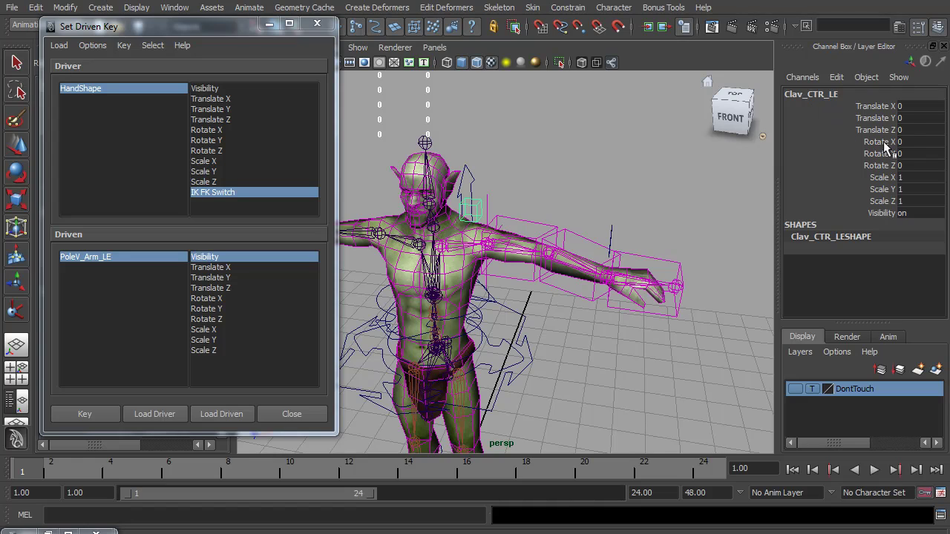
pyautogui.moveTo(879, 130); pyautogui.dragTo(881, 108)
pyautogui.keyDown('ctrl'); pyautogui.moveTo(882, 178); pyautogui.dragTo(882, 213); pyautogui.keyUp('ctrl')
pyautogui.rightClick(880, 213)
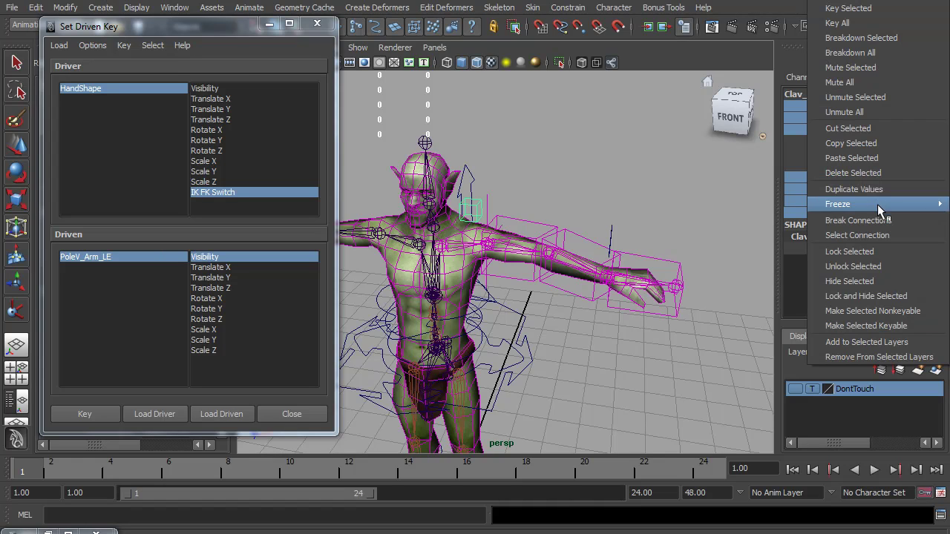
pyautogui.click(876, 297)
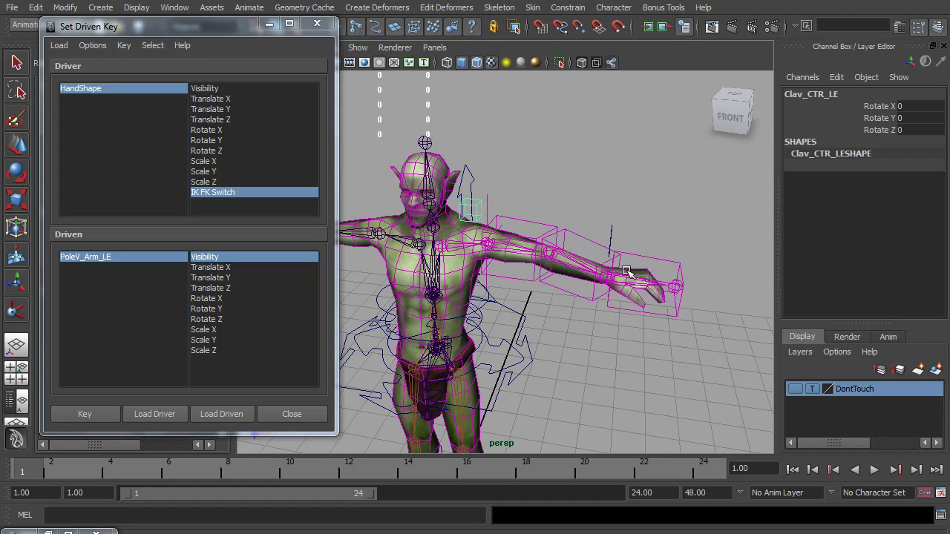
# - Add the arm orient locators at the left shoulder, including loc_ArmOrient_Global_LE, to the hidden DontTouch layer
pyautogui.keyDown('alt'); pyautogui.moveTo(578, 240); pyautogui.dragTo(564, 233); pyautogui.keyUp('alt')
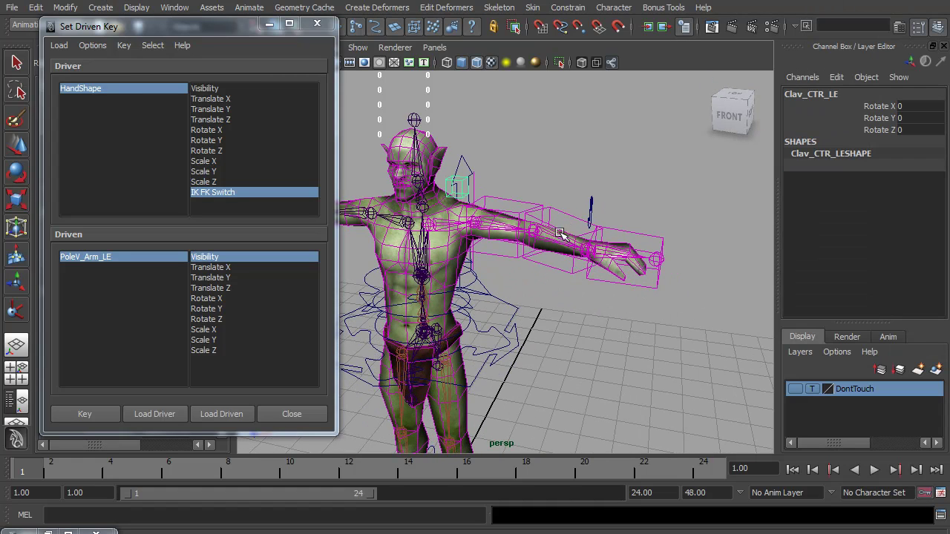
pyautogui.scroll(4, 545, 223)
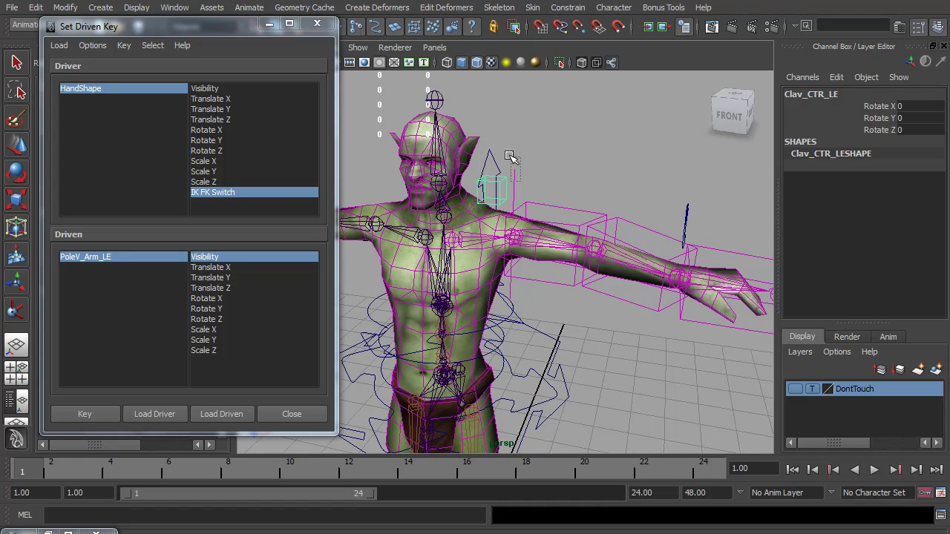
pyautogui.click(511, 155)
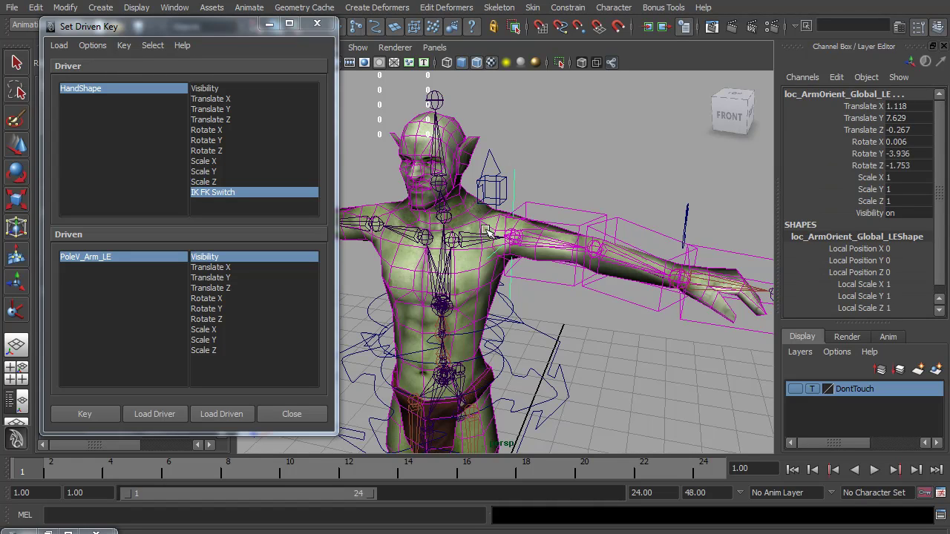
pyautogui.rightClick(846, 388)
pyautogui.click(852, 417)
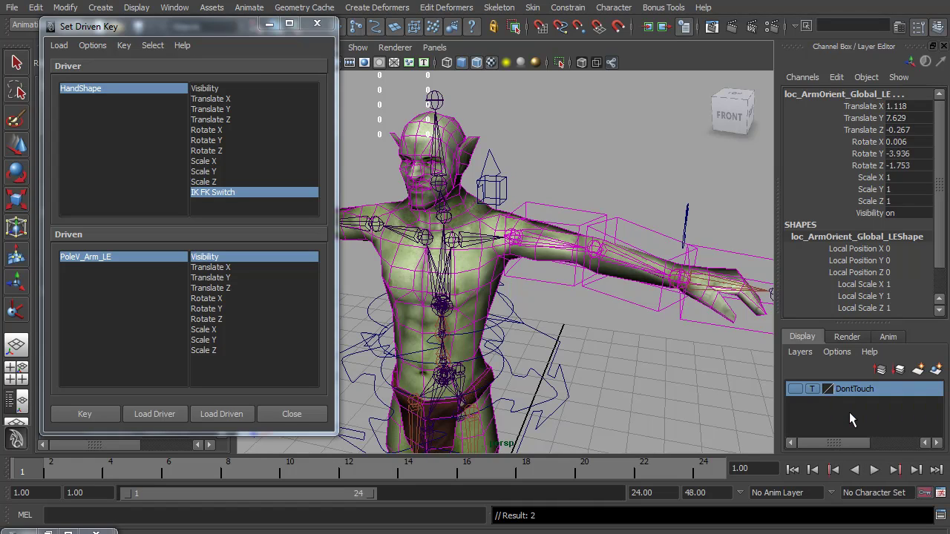
pyautogui.scroll(-3, 665, 330)
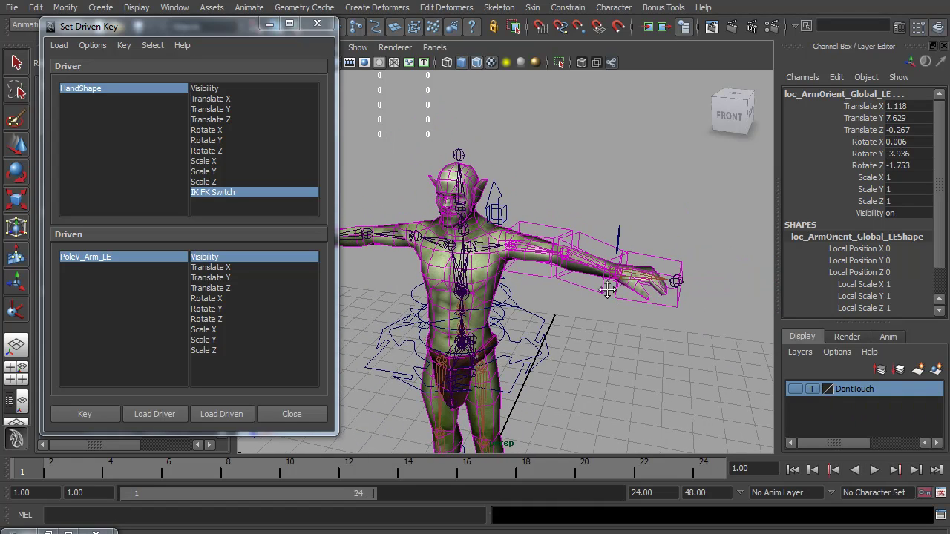
pyautogui.scroll(-1, 601, 285)
pyautogui.keyDown('alt'); pyautogui.moveTo(601, 286); pyautogui.dragTo(538, 321); pyautogui.keyUp('alt')
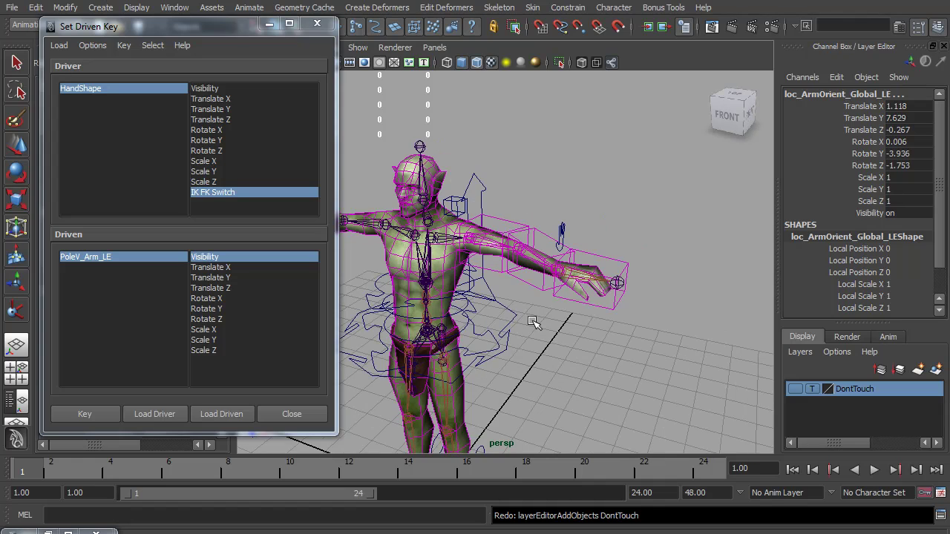